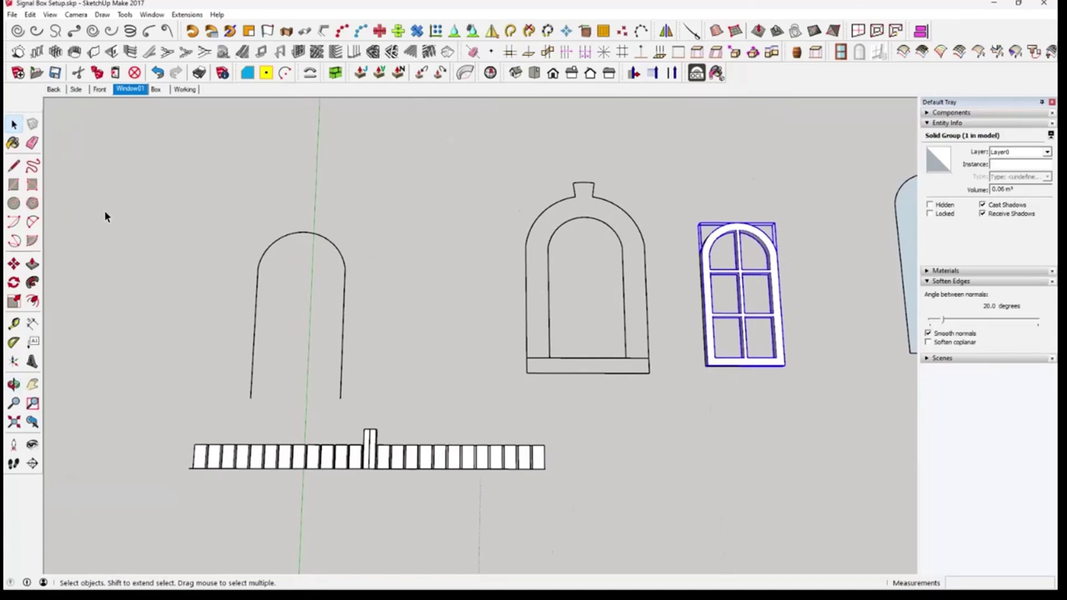
pyautogui.click(15, 265)
pyautogui.click(755, 365)
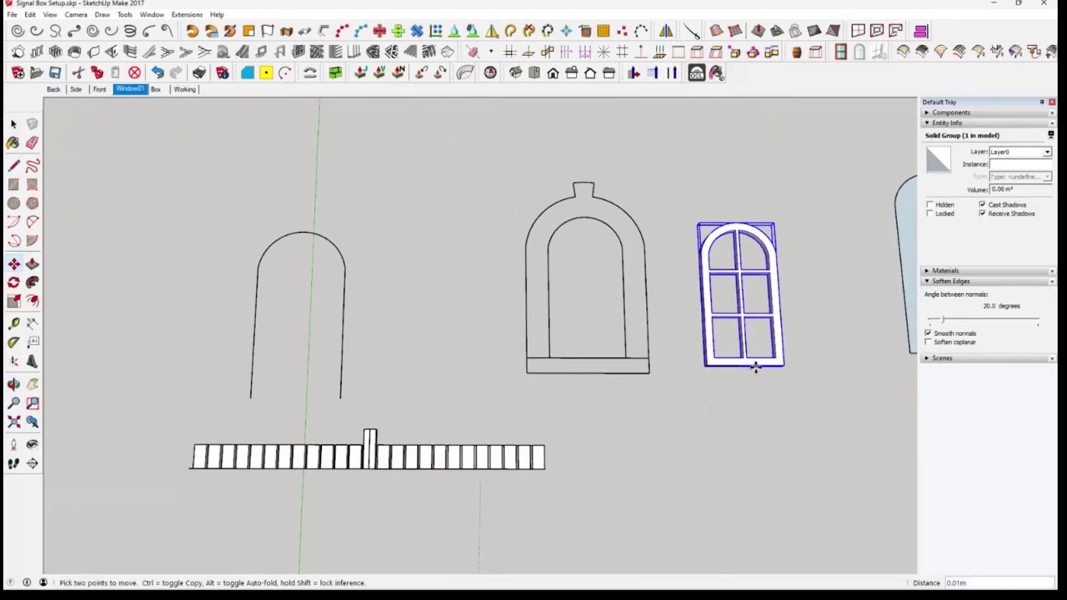
pyautogui.press('ctrl')
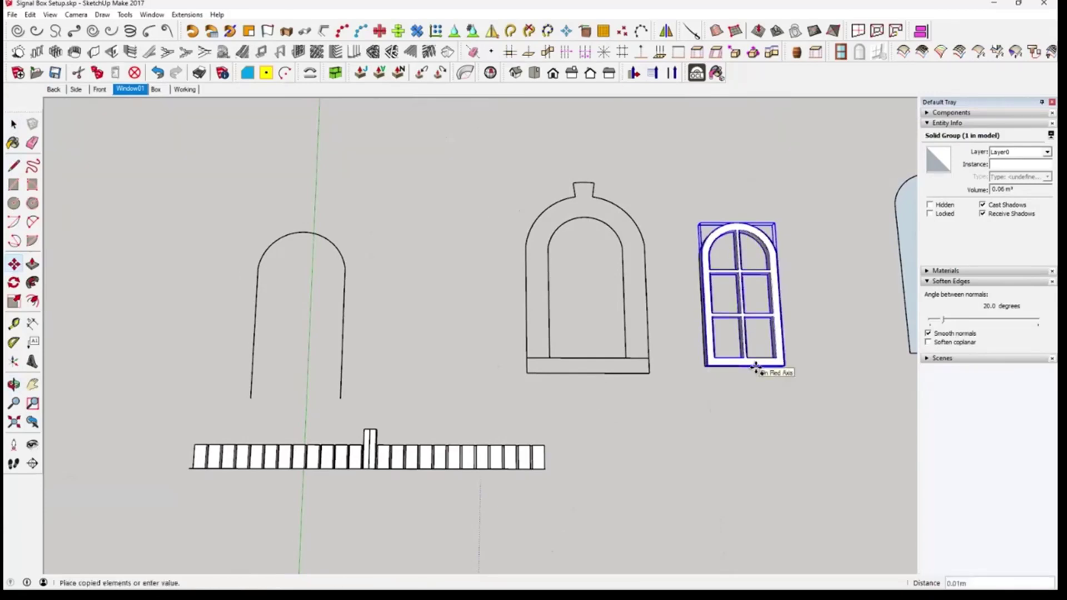
pyautogui.press('Escape')
pyautogui.press('space')
pyautogui.click(638, 399)
# Measure the width and height of the sill rectangle beneath the arched surround outline
pyautogui.scroll(1, 622, 345)
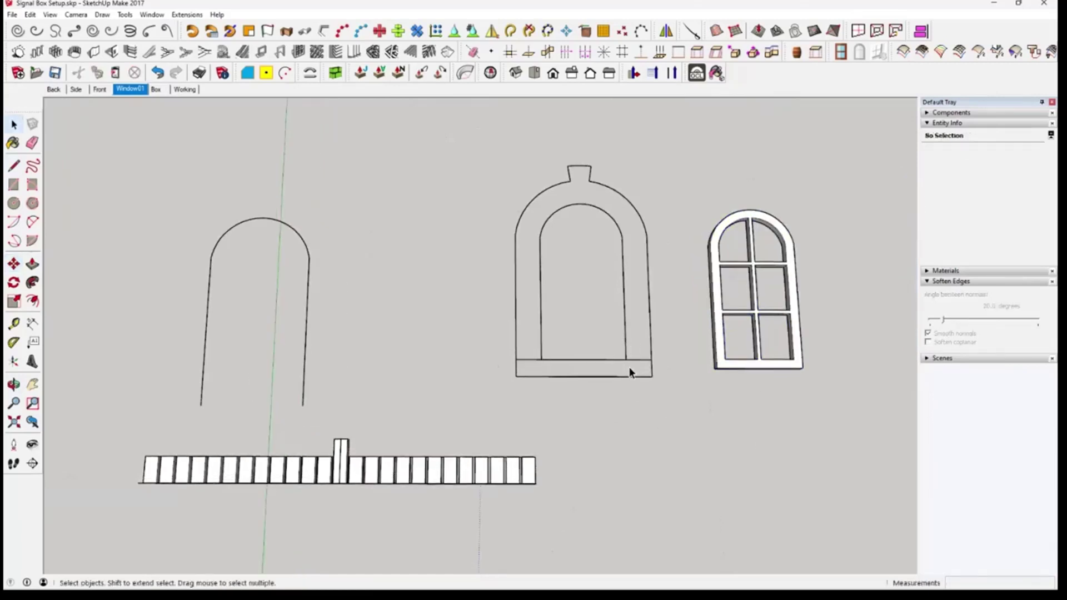
pyautogui.scroll(2, 636, 366)
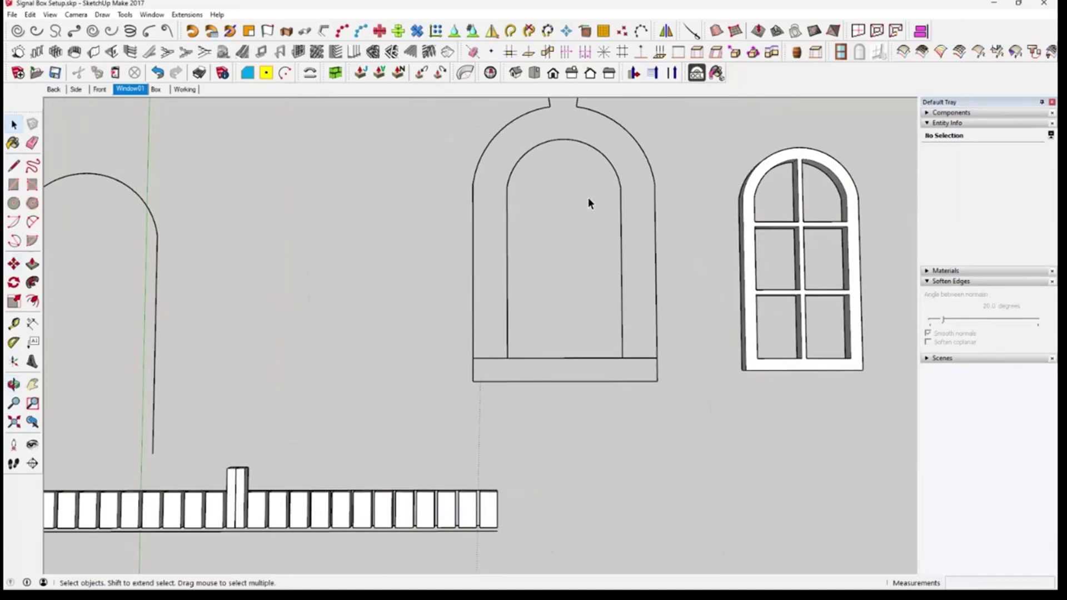
pyautogui.moveTo(588, 200); pyautogui.dragTo(581, 248, button='middle')
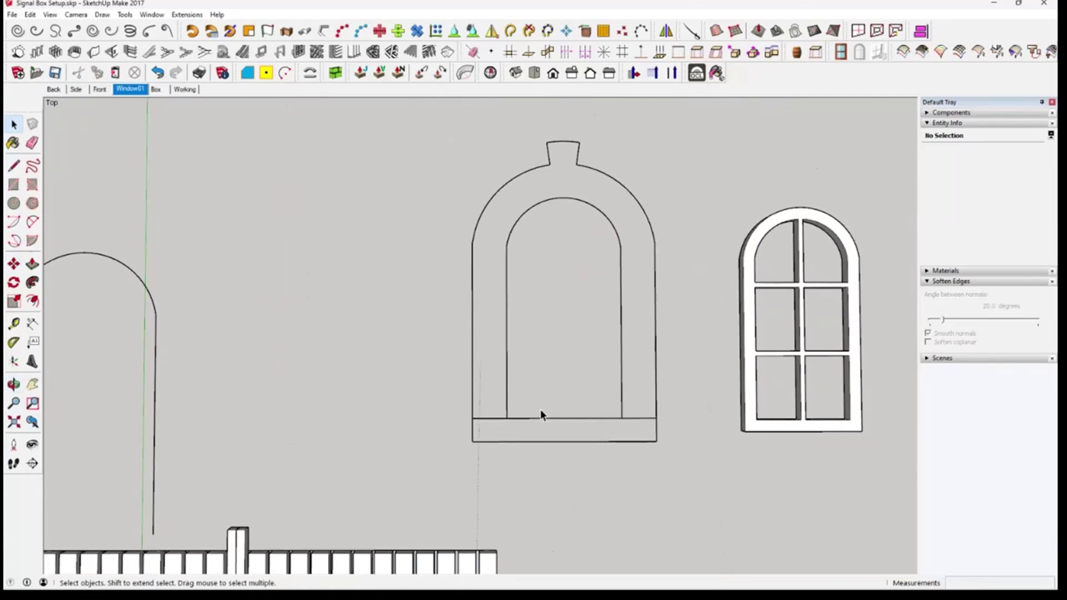
pyautogui.moveTo(629, 427); pyautogui.dragTo(771, 442, button='middle')
pyautogui.click(772, 439)
pyautogui.click(577, 361)
pyautogui.moveTo(538, 437)
pyautogui.mouseDown(button='middle')
pyautogui.moveTo(567, 445)
pyautogui.moveTo(558, 442)
pyautogui.mouseUp(button='middle')
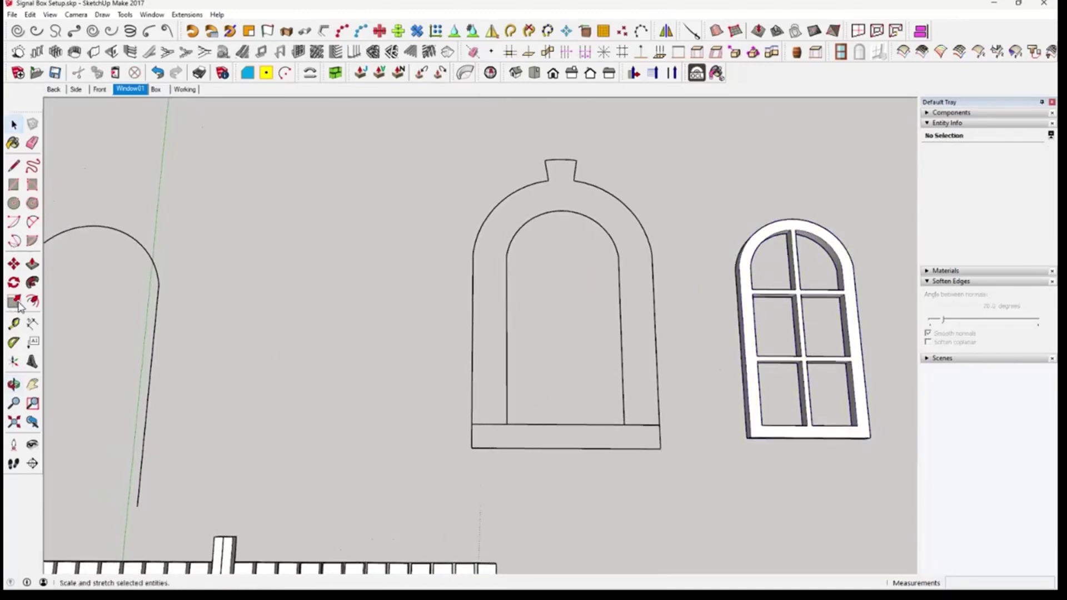
pyautogui.click(14, 325)
pyautogui.click(471, 436)
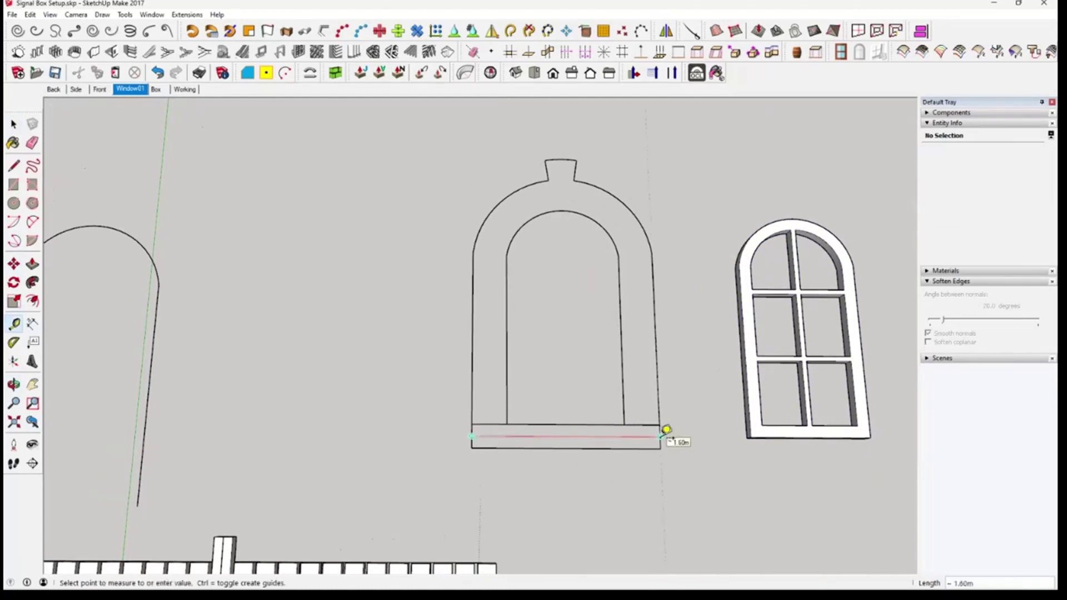
pyautogui.press('Escape')
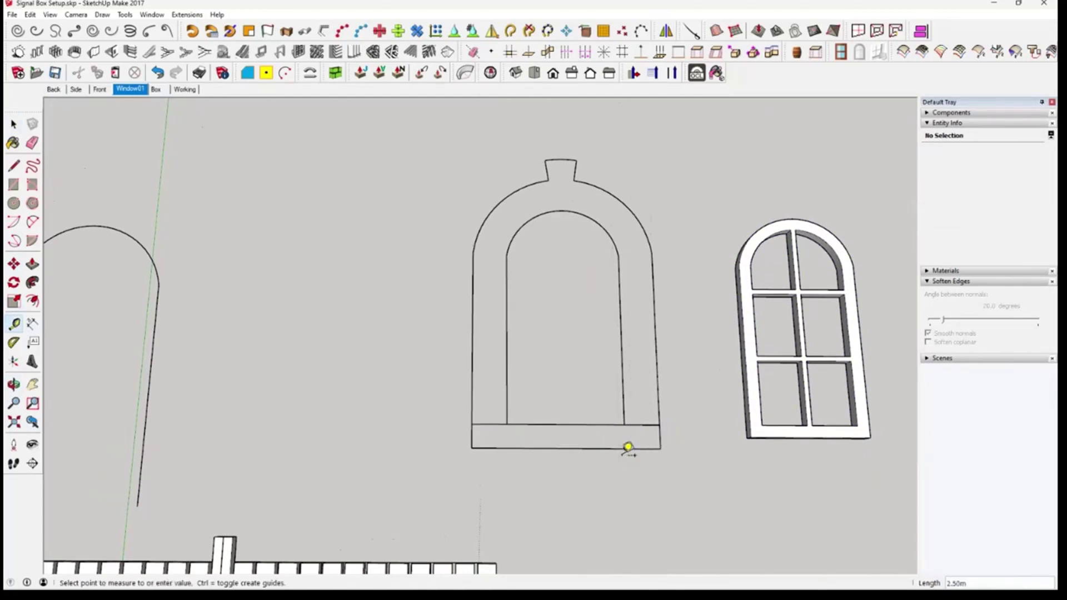
pyautogui.click(573, 448)
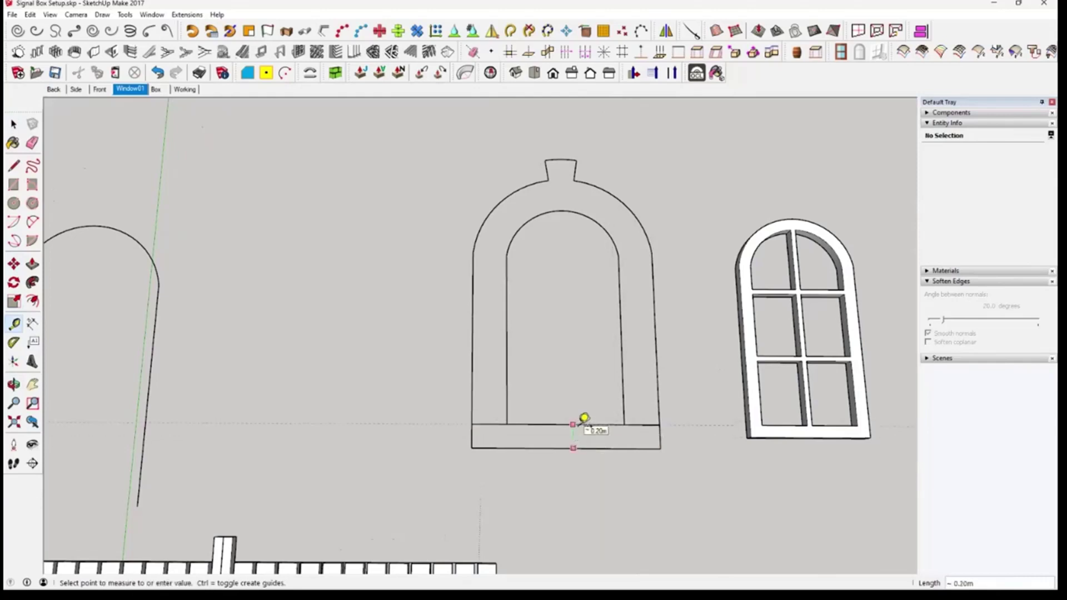
pyautogui.click(583, 418)
# Delete the left vertical edge and left arc of the surround's outer outline, keeping the inner arch and sill
pyautogui.moveTo(588, 476); pyautogui.dragTo(620, 457, button='middle')
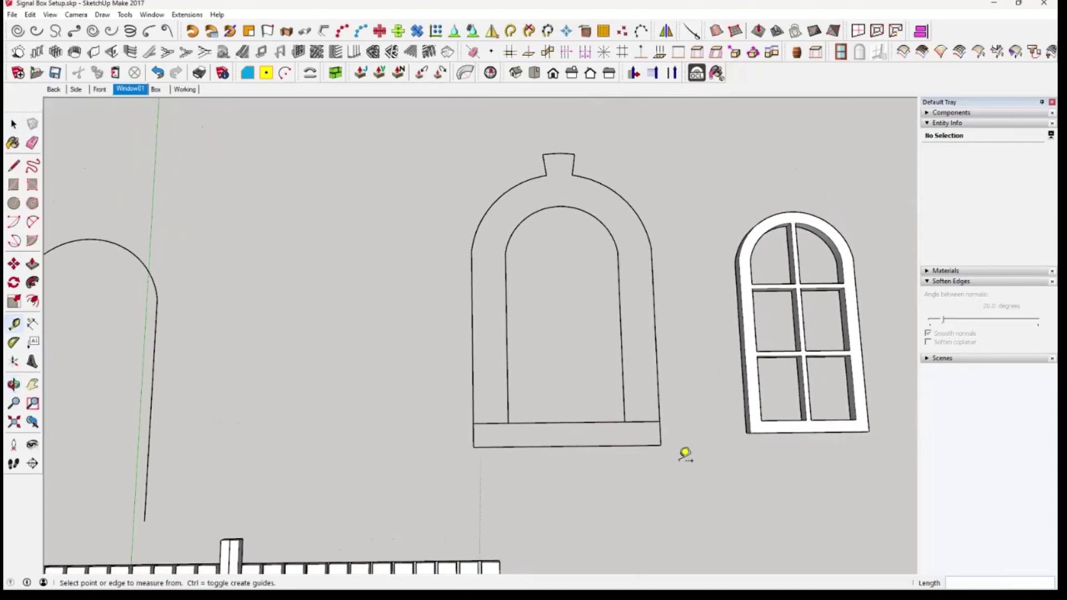
pyautogui.moveTo(683, 452); pyautogui.dragTo(678, 468, button='middle')
pyautogui.press('space')
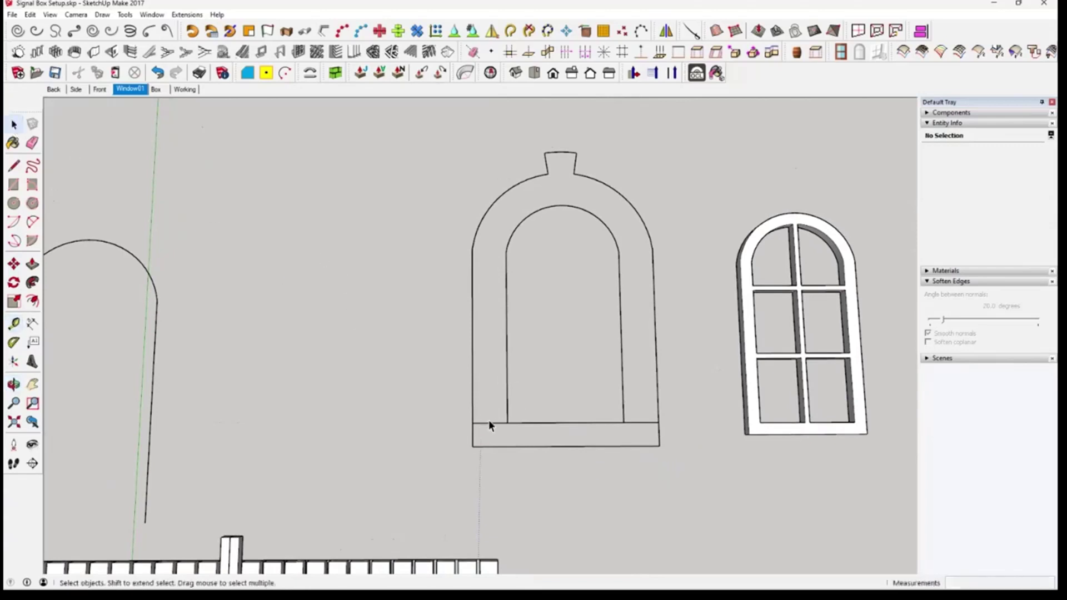
pyautogui.click(507, 399)
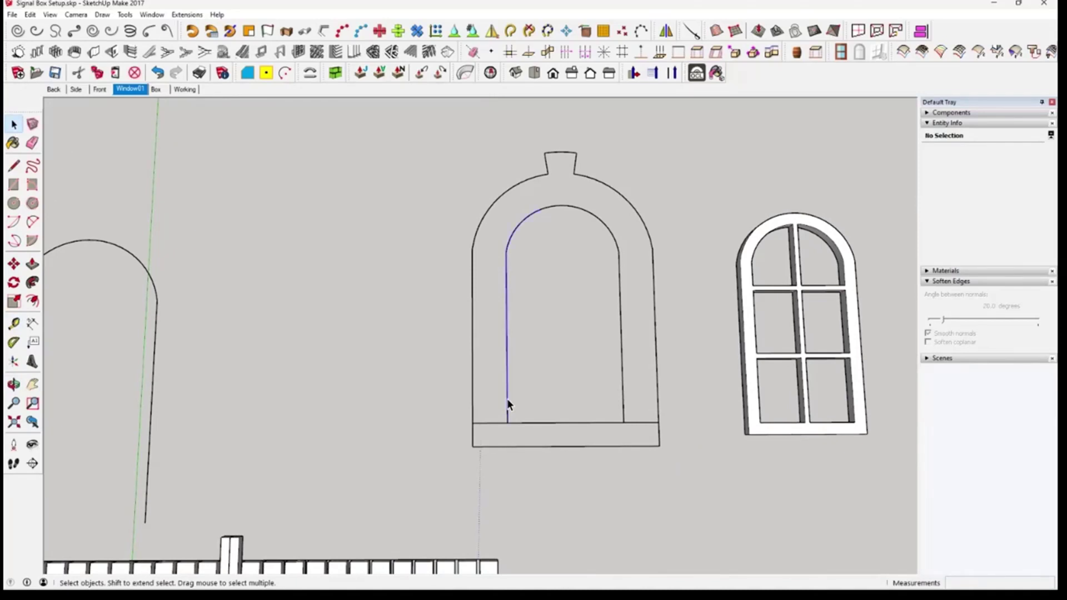
pyautogui.click(472, 411)
pyautogui.press('Delete')
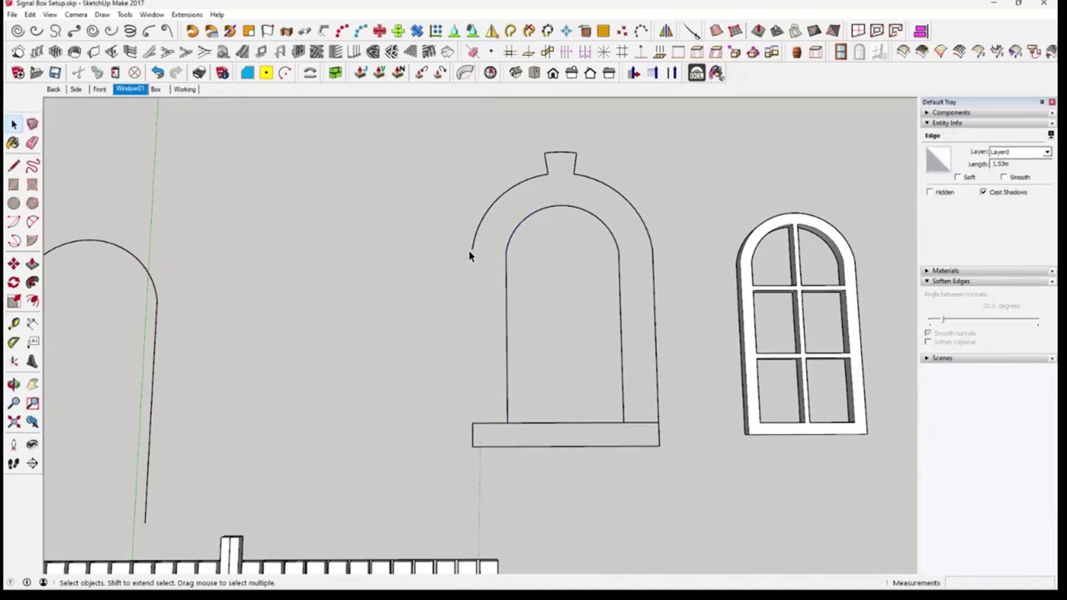
pyautogui.moveTo(417, 172); pyautogui.dragTo(489, 259)
pyautogui.click(487, 217)
pyautogui.press('Delete')
# Delete the keystone outline plus the right arc and right vertical edge of the surround's outer outline
pyautogui.moveTo(574, 174); pyautogui.dragTo(590, 185)
pyautogui.press('Delete')
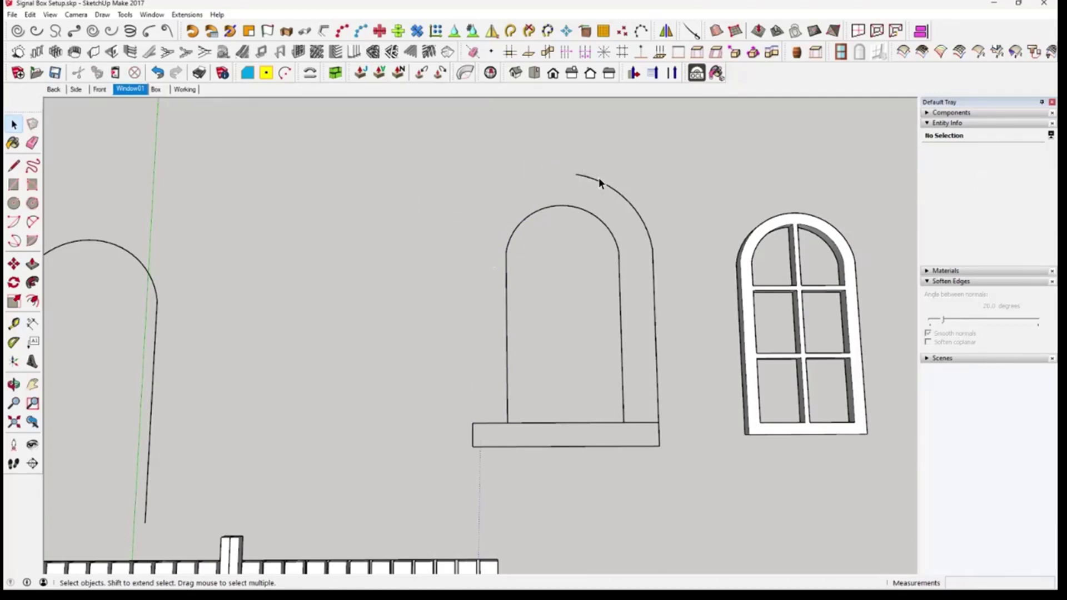
pyautogui.click(601, 183)
pyautogui.press('Delete')
pyautogui.click(655, 312)
pyautogui.press('Delete')
# Measure the height of the bricks in the straight row below the arch outlines
pyautogui.moveTo(712, 450); pyautogui.dragTo(772, 353, button='middle')
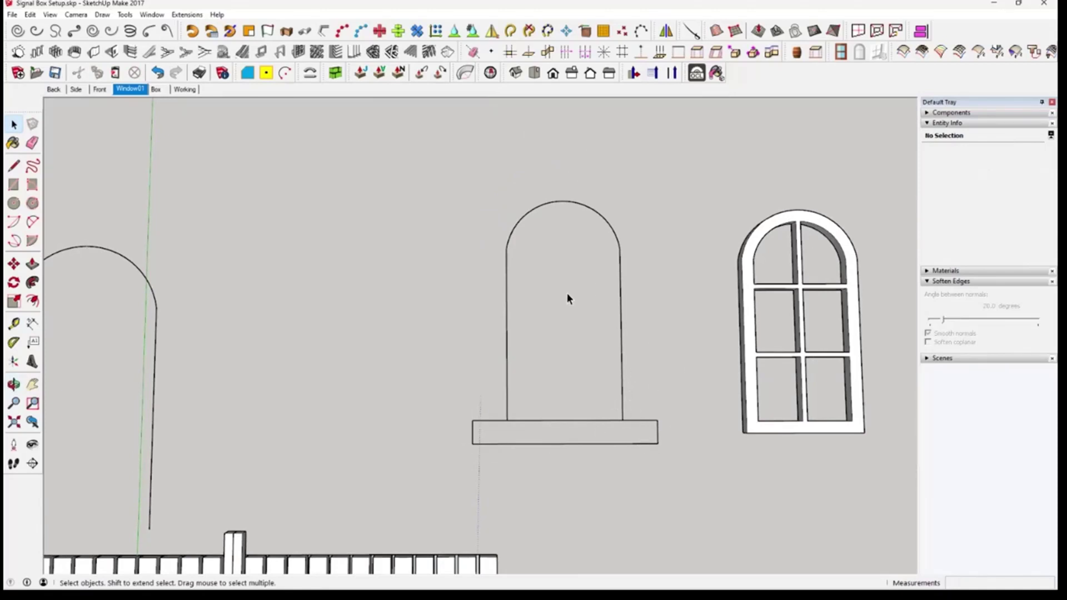
pyautogui.scroll(-1, 517, 452)
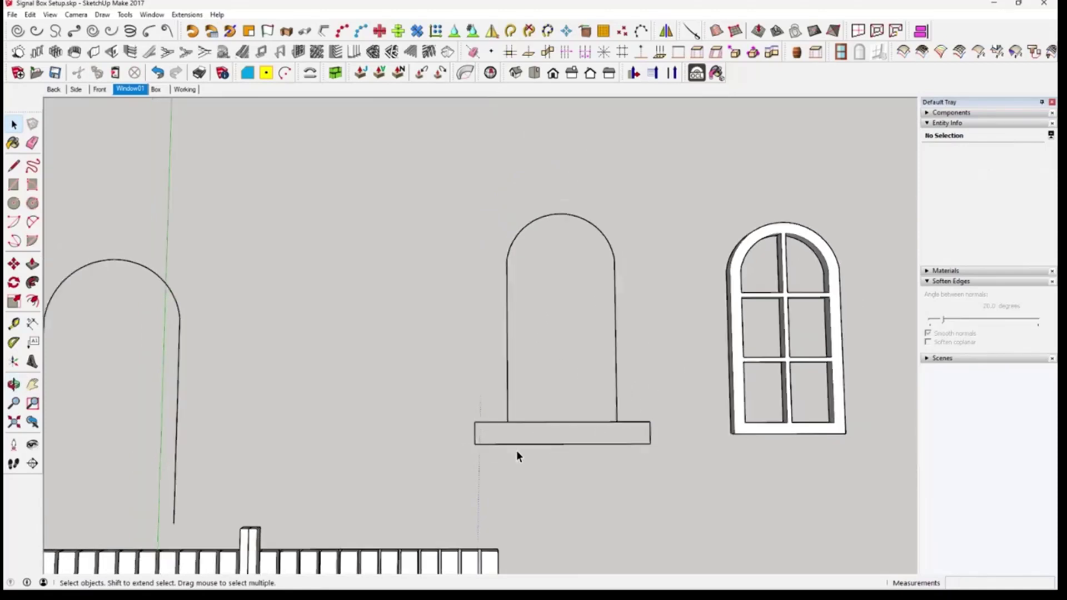
pyautogui.scroll(-2, 464, 547)
pyautogui.keyDown('shift'); pyautogui.moveTo(464, 548); pyautogui.dragTo(455, 488, button='middle'); pyautogui.keyUp('shift')
pyautogui.scroll(4, 431, 478)
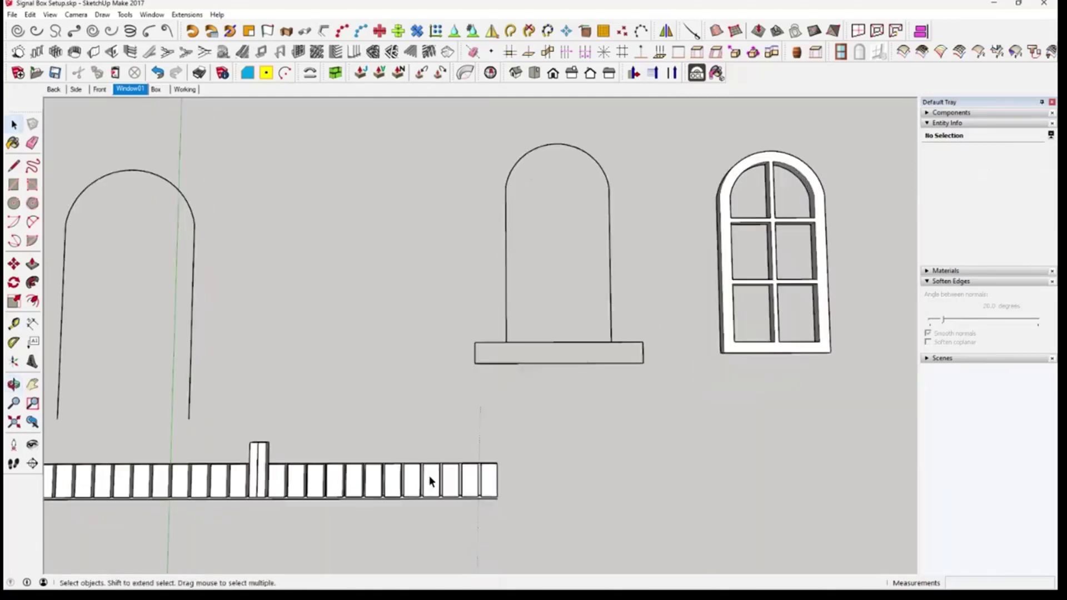
pyautogui.click(14, 323)
pyautogui.click(403, 499)
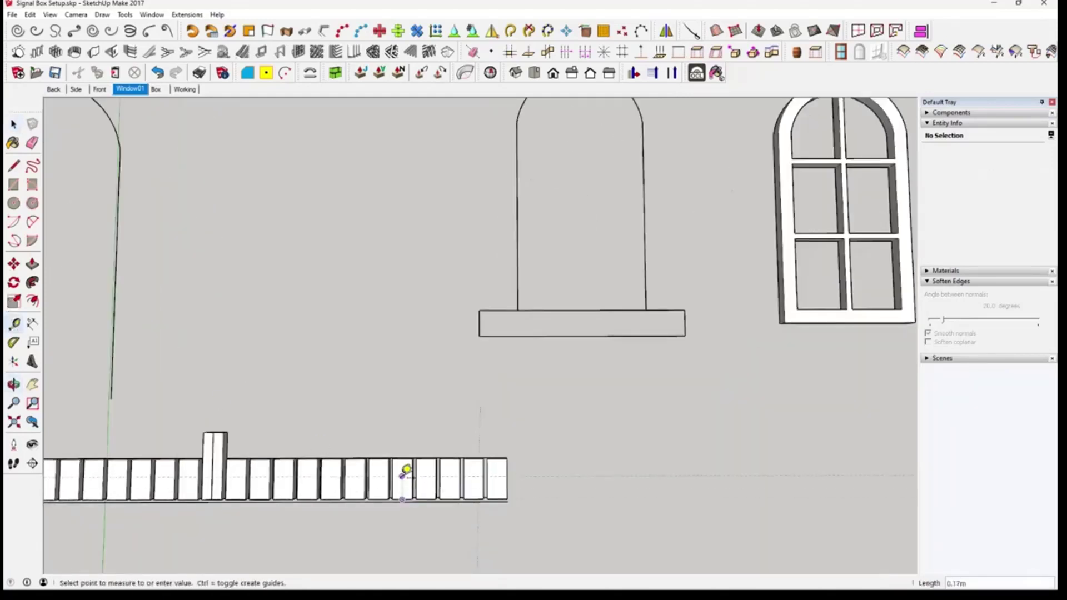
pyautogui.press('Escape')
# Join the inner arch and its two vertical edges above the sill into a single curve with SuperWeld
pyautogui.moveTo(480, 469); pyautogui.dragTo(526, 329, button='middle')
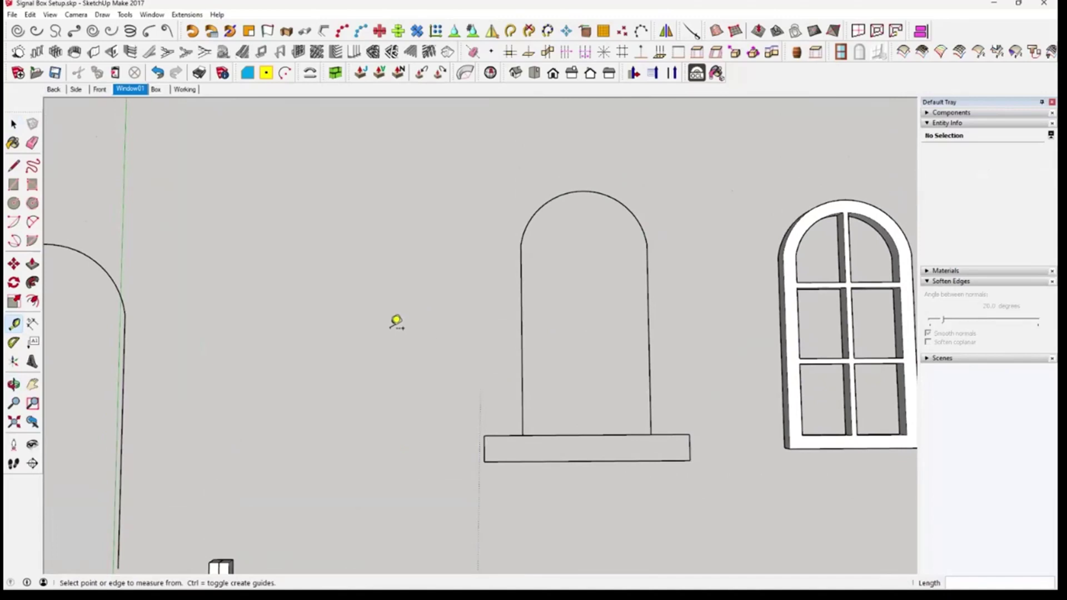
pyautogui.press('space')
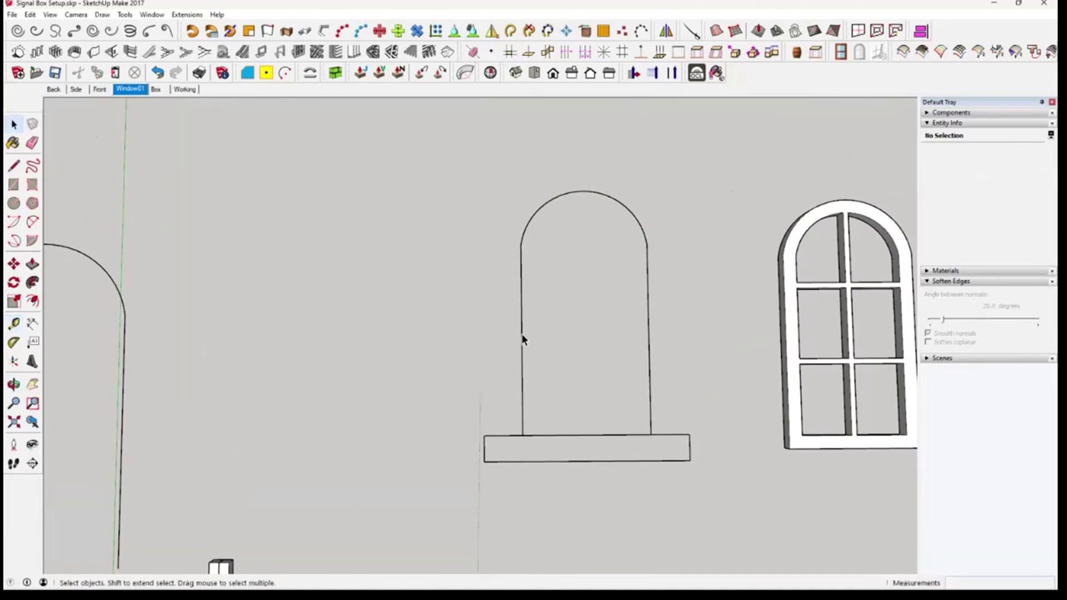
pyautogui.click(521, 337)
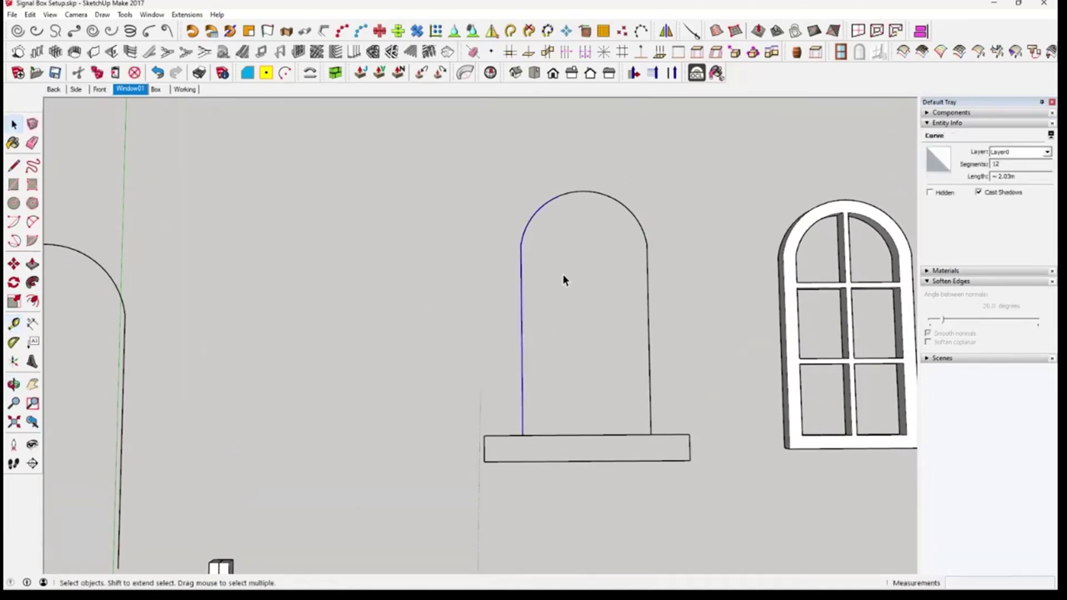
pyautogui.moveTo(556, 298); pyautogui.dragTo(557, 321, button='middle')
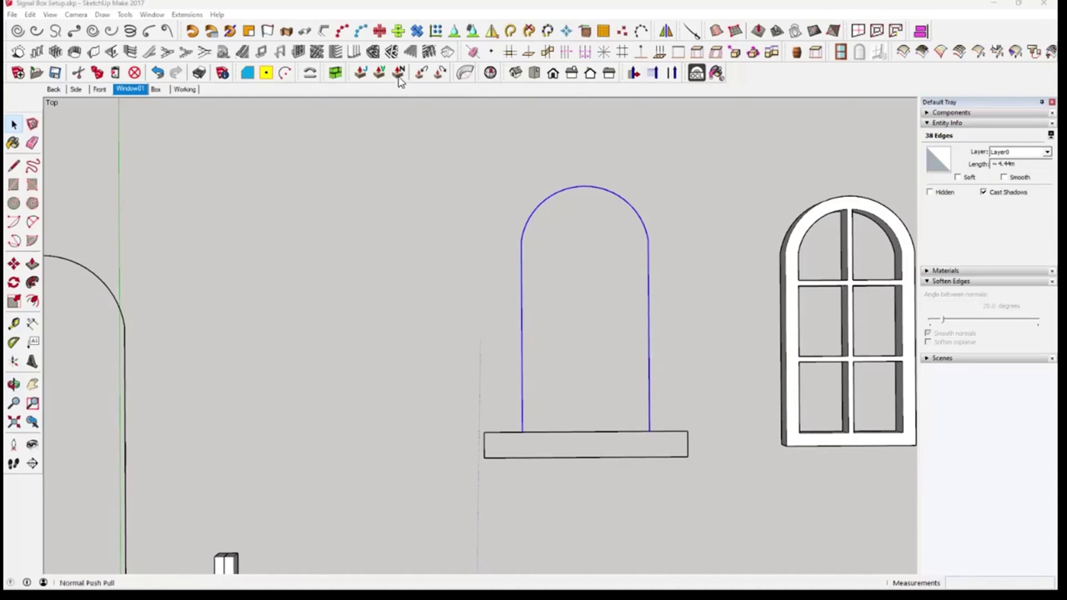
pyautogui.click(510, 32)
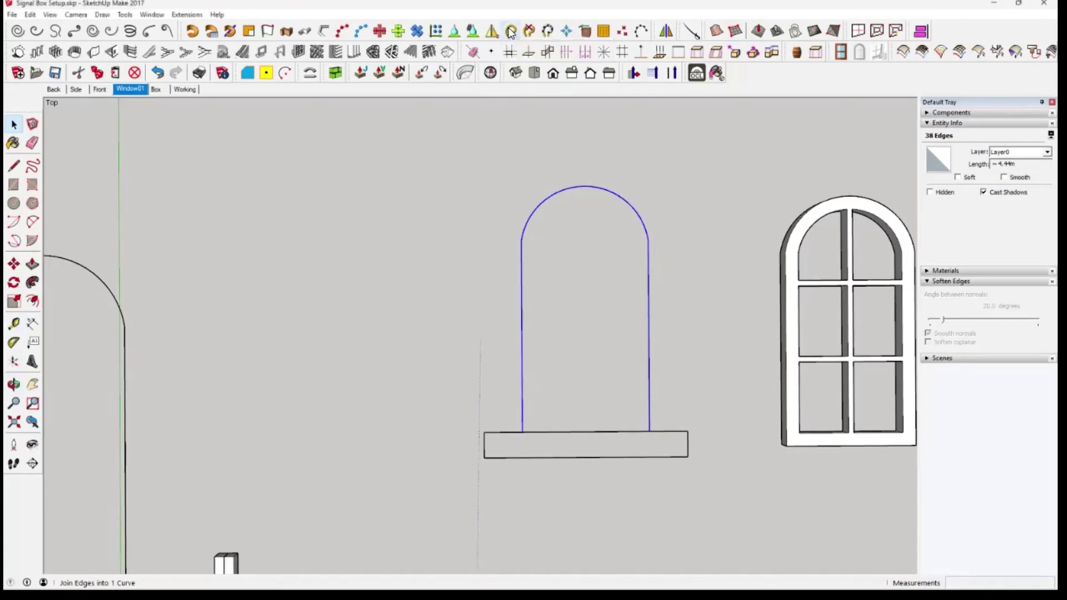
# Offset the welded arch curve outward by 0.3 m to form the outer outline of the window surround
pyautogui.click(686, 256)
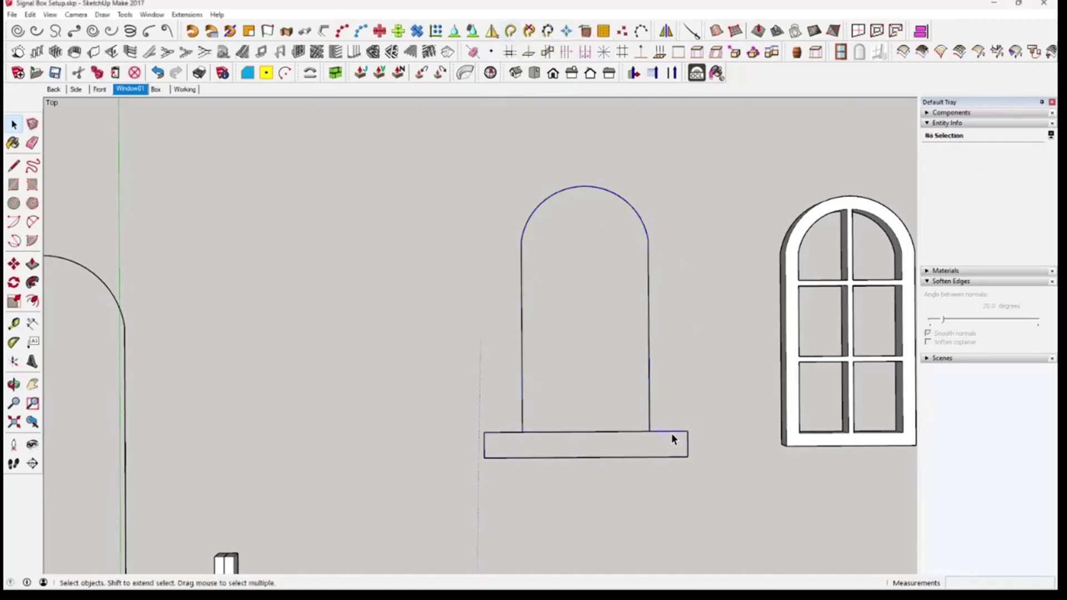
pyautogui.click(671, 433)
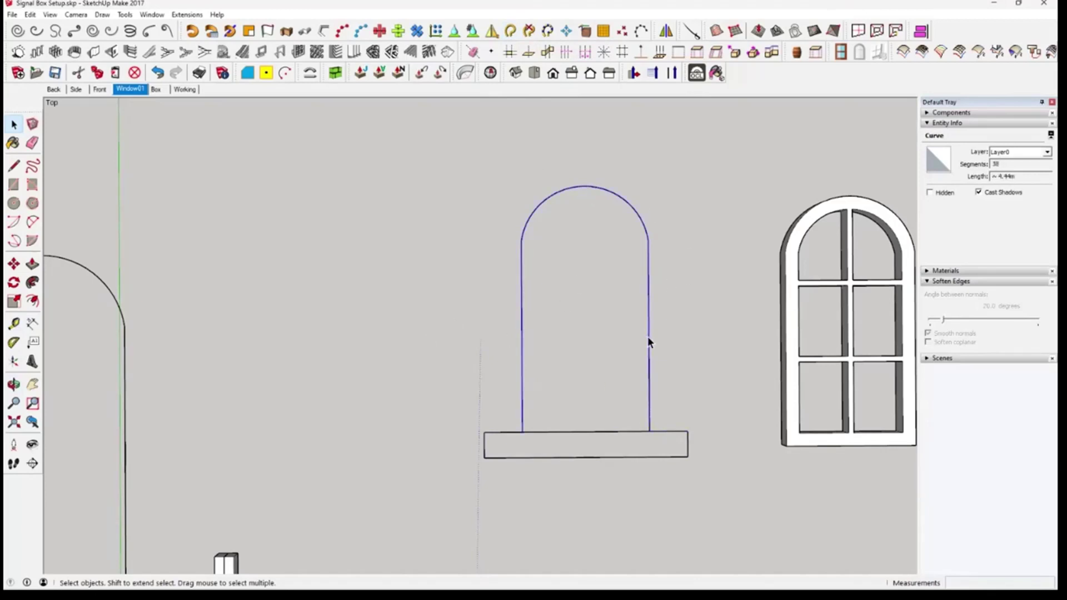
pyautogui.click(662, 458)
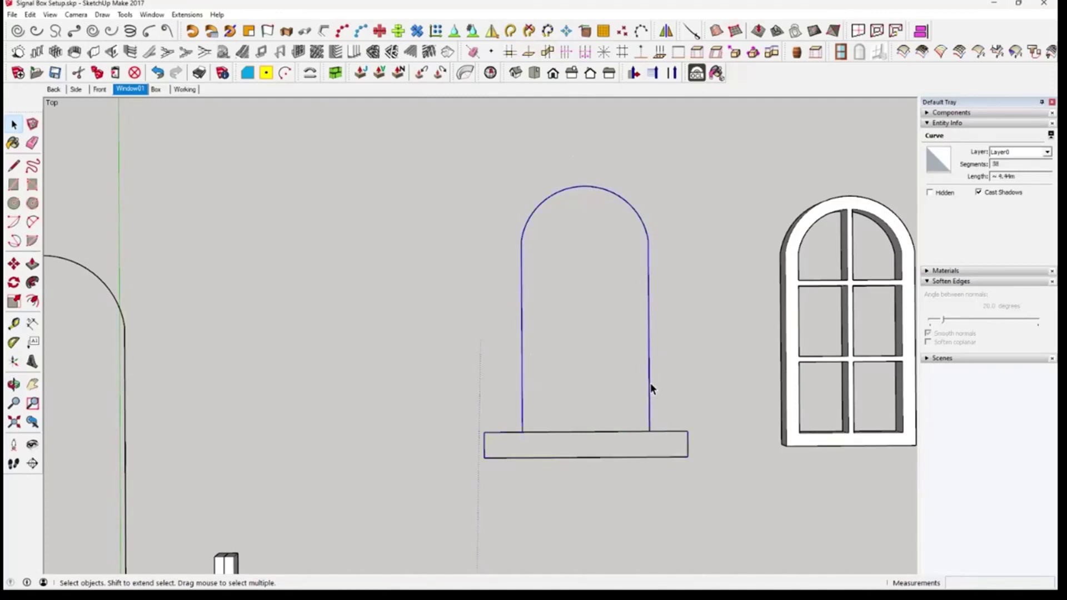
pyautogui.click(32, 301)
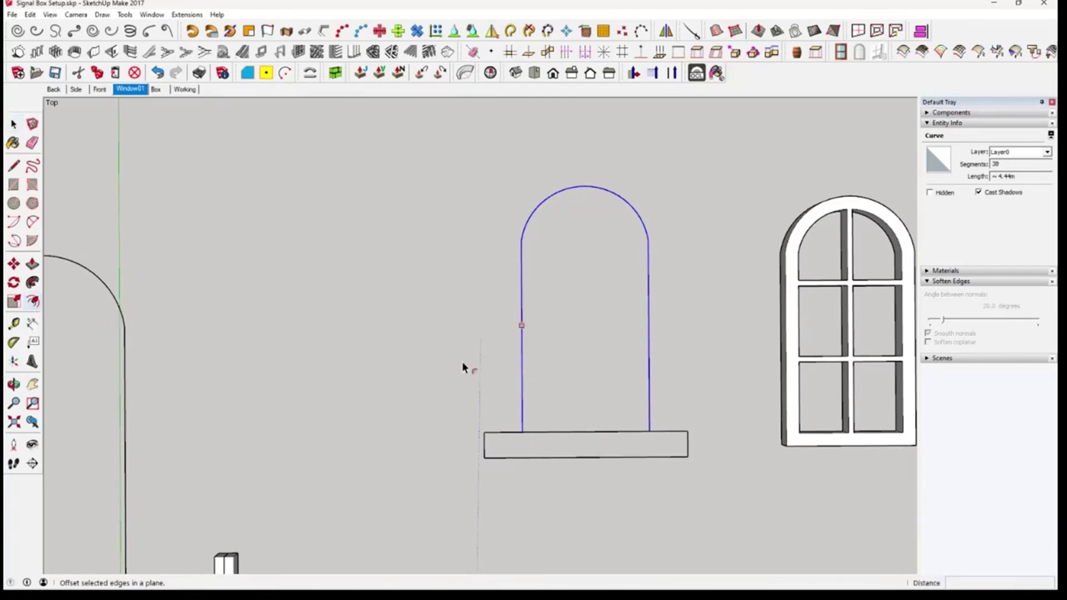
pyautogui.click(523, 358)
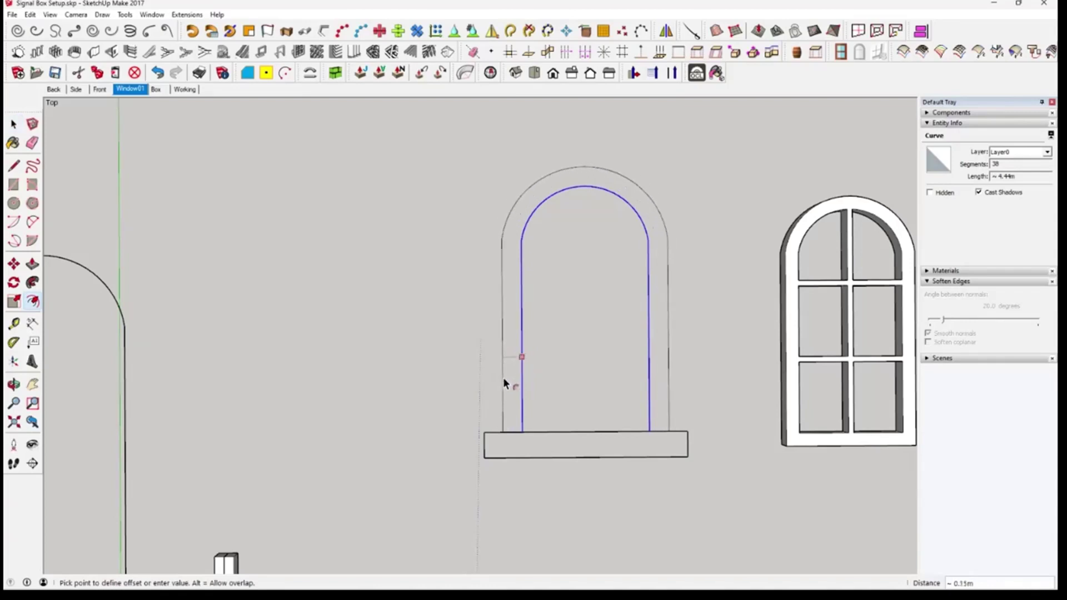
pyautogui.write('.3')
pyautogui.press('Return')
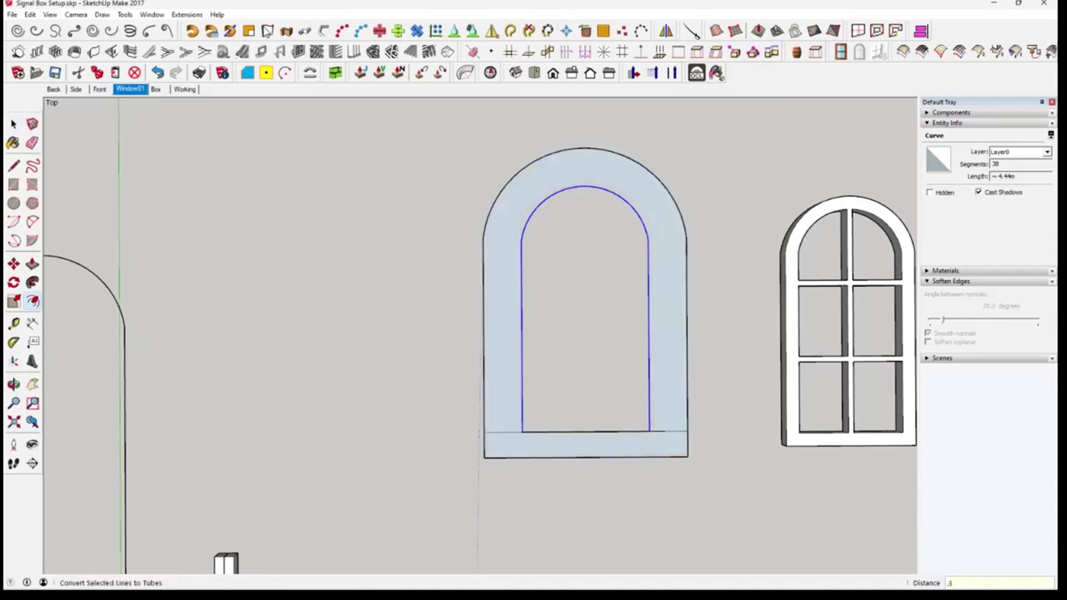
# Delete the arched surround face and the sill face, leaving only their edges
pyautogui.click(15, 125)
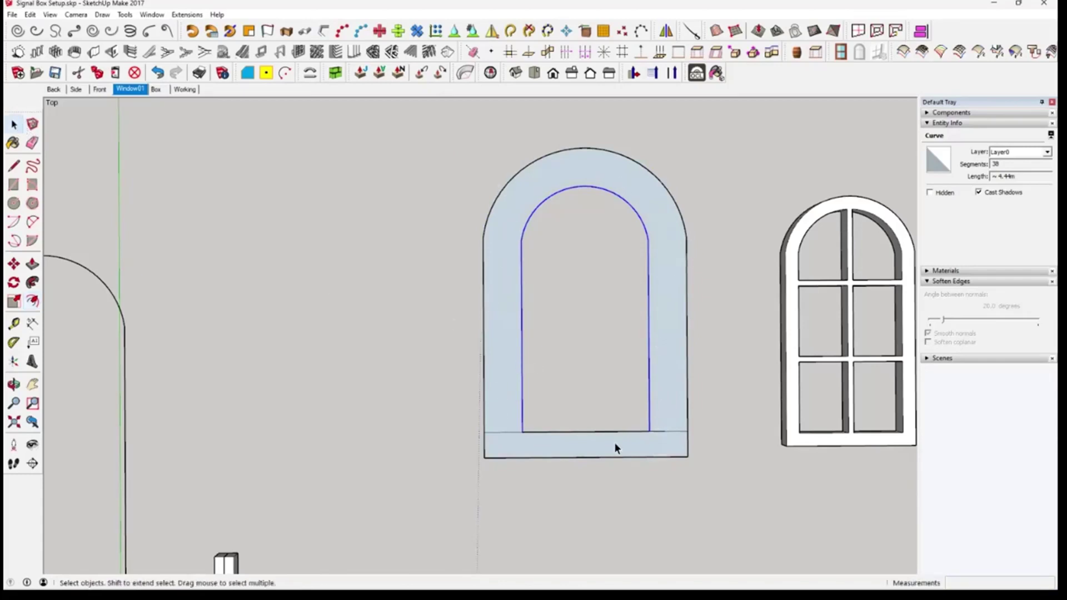
pyautogui.click(711, 466)
pyautogui.moveTo(709, 469); pyautogui.dragTo(683, 401, button='middle')
pyautogui.click(678, 392)
pyautogui.rightClick(673, 383)
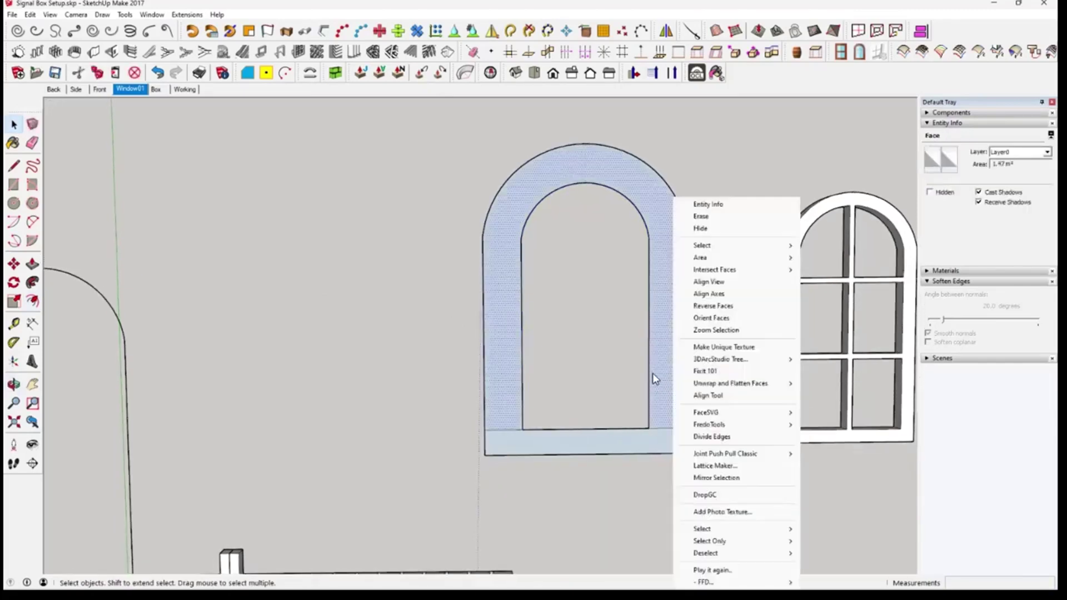
pyautogui.click(660, 364)
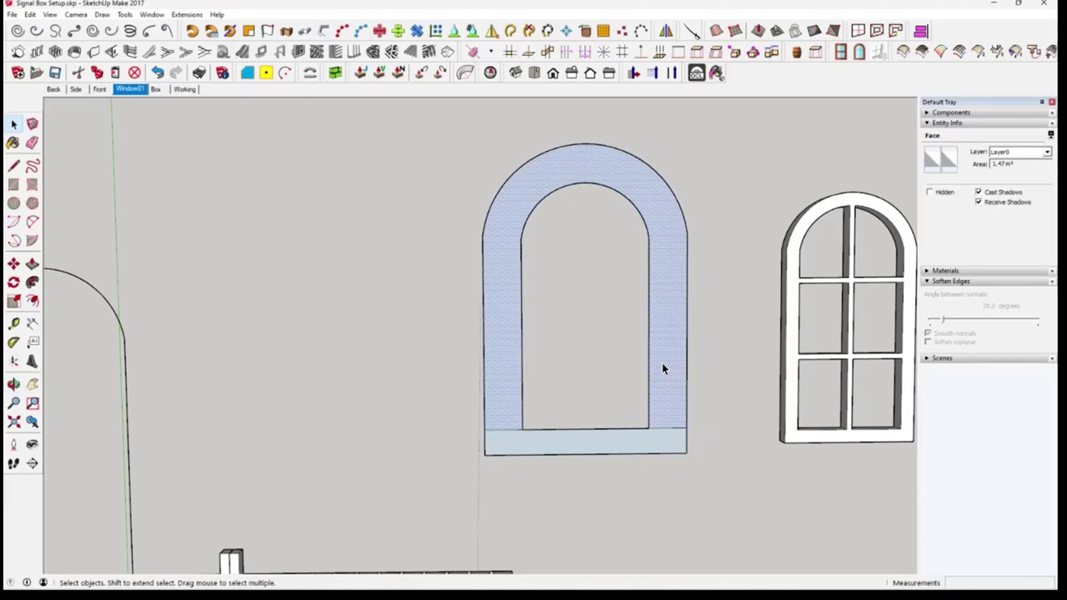
pyautogui.press('Delete')
pyautogui.click(662, 444)
pyautogui.press('Delete')
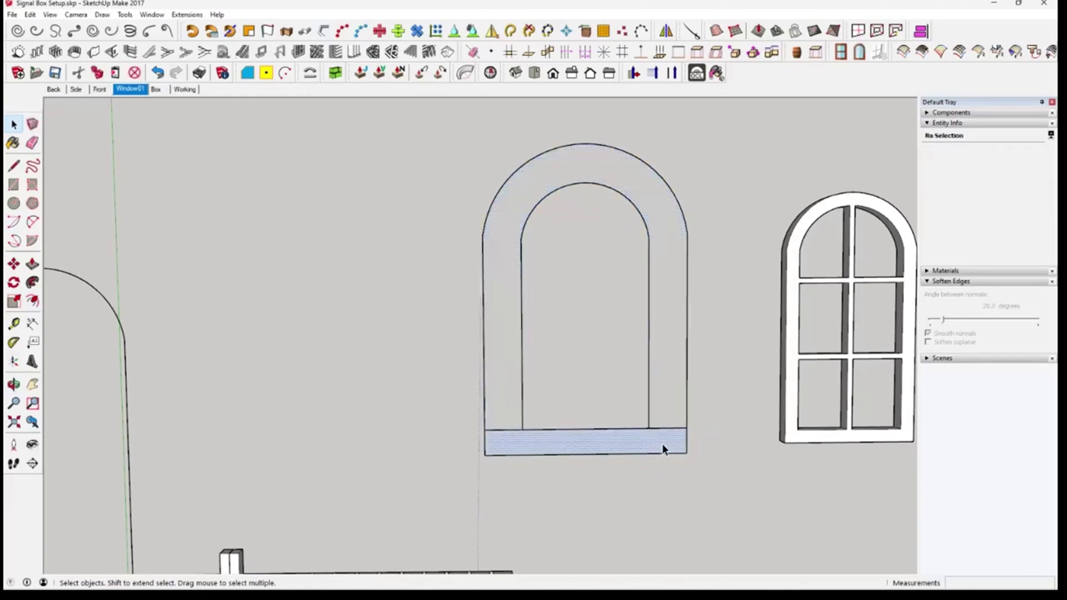
pyautogui.moveTo(675, 468); pyautogui.dragTo(709, 463, button='middle')
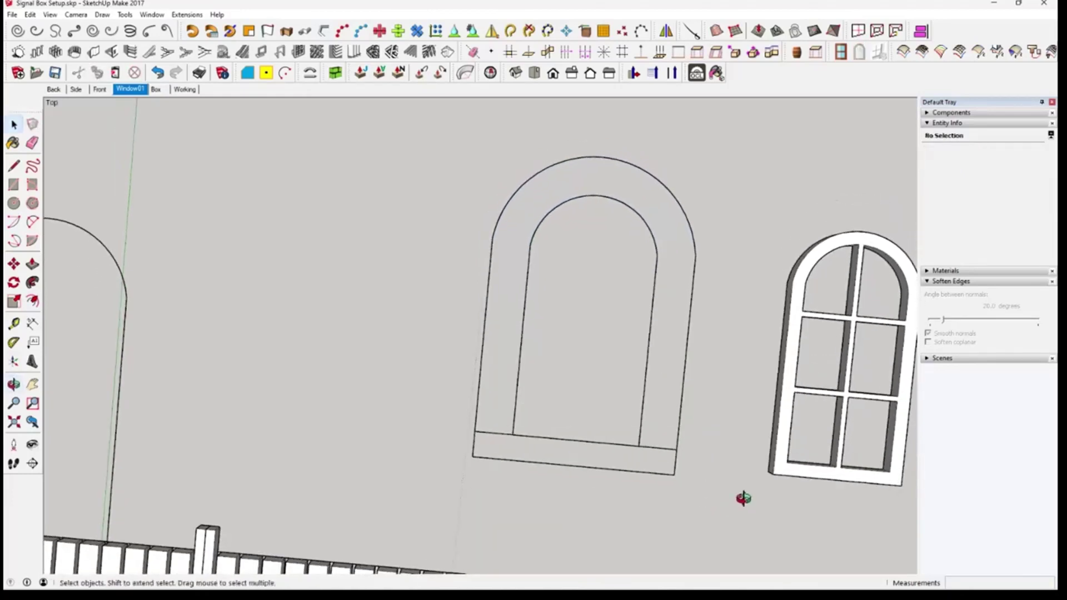
pyautogui.moveTo(742, 501); pyautogui.dragTo(688, 540, button='middle')
pyautogui.scroll(-3, 649, 521)
pyautogui.scroll(-2, 650, 521)
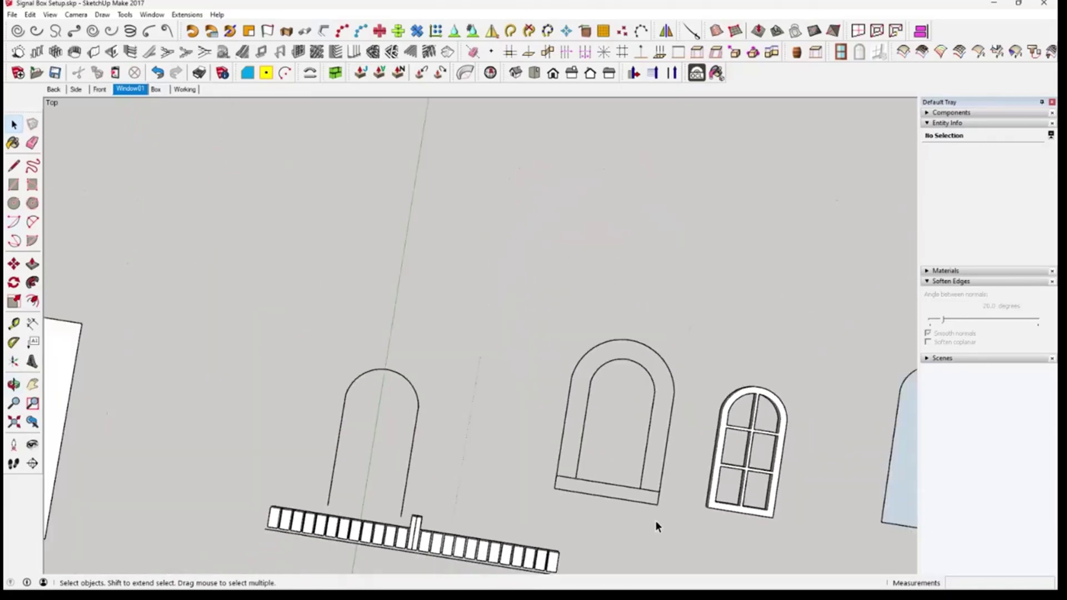
pyautogui.moveTo(685, 550); pyautogui.dragTo(611, 400, button='middle')
pyautogui.scroll(4, 471, 416)
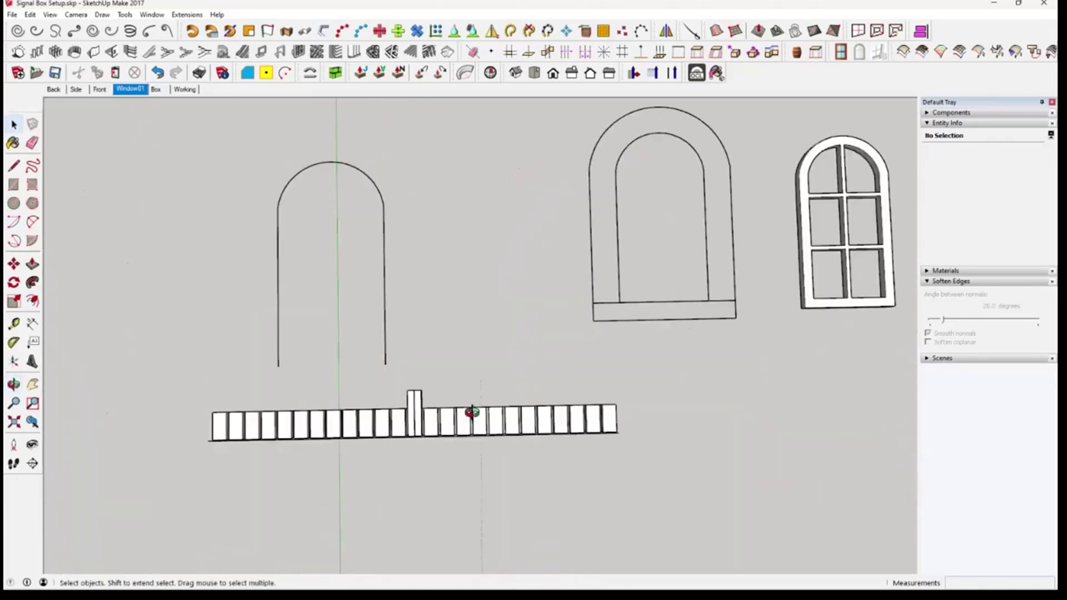
# Delete the straight brick row component and its remaining outline edges below the arch outlines
pyautogui.press('space')
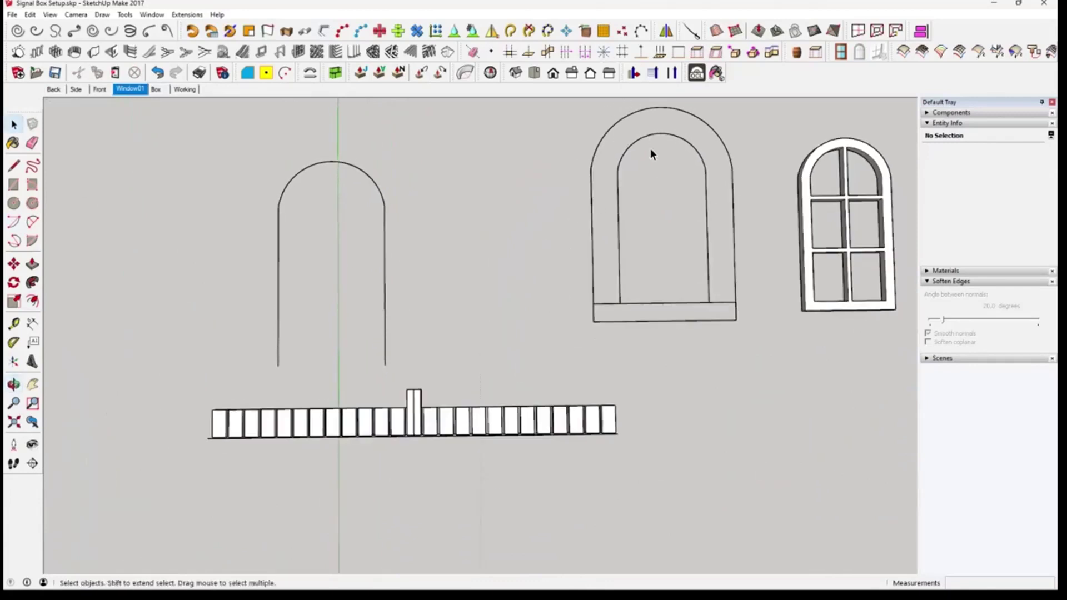
pyautogui.moveTo(629, 418)
pyautogui.mouseDown(button='middle')
pyautogui.moveTo(620, 422)
pyautogui.moveTo(636, 413)
pyautogui.moveTo(628, 417)
pyautogui.mouseUp(button='middle')
pyautogui.click(463, 430)
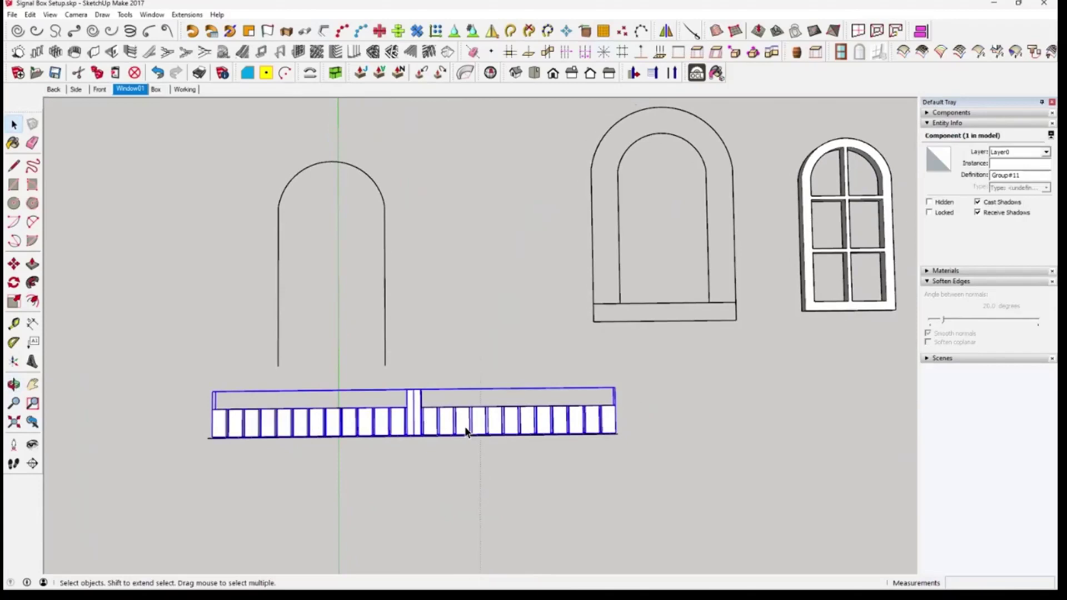
pyautogui.press('Delete')
pyautogui.moveTo(168, 383); pyautogui.dragTo(701, 499)
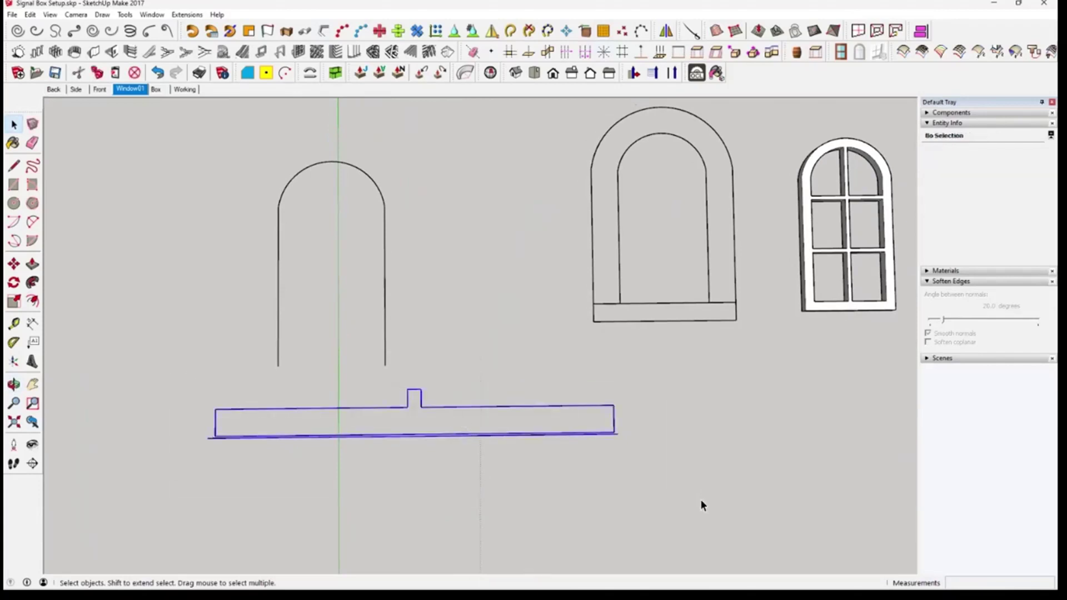
pyautogui.press('Delete')
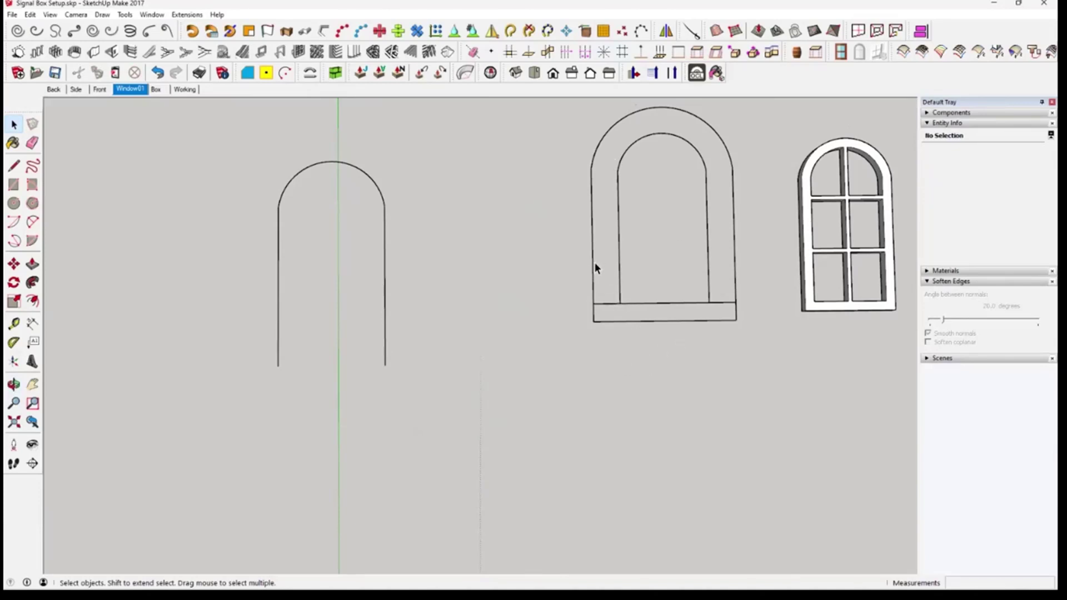
# Check the inner arch curve's length, and draw a 4.44 by 0.3 m rectangle below the window surround outline
pyautogui.moveTo(617, 267); pyautogui.dragTo(642, 315, button='middle')
pyautogui.click(636, 322)
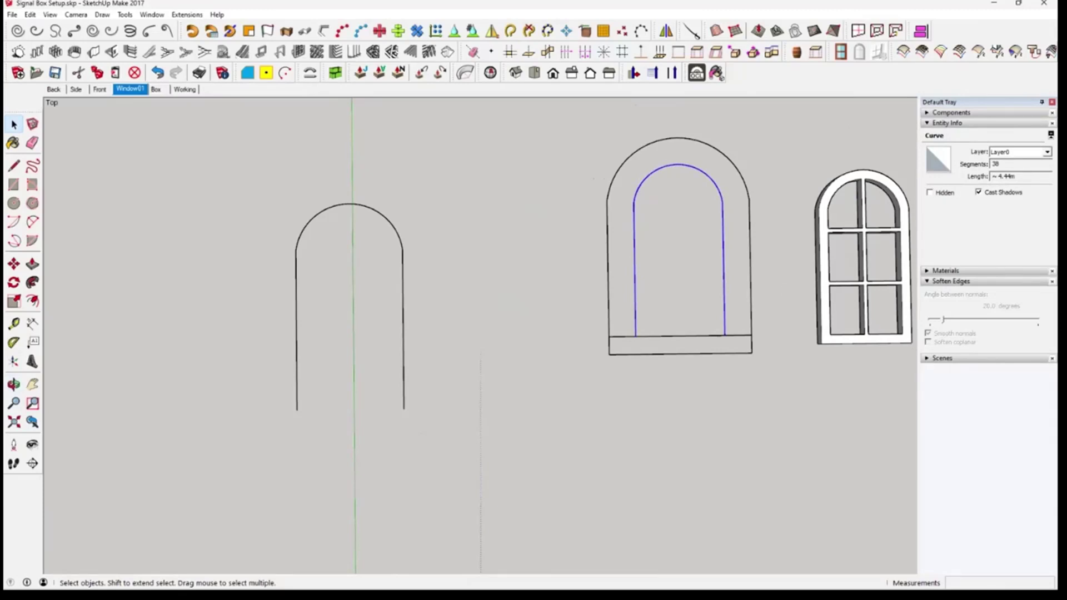
pyautogui.moveTo(638, 498)
pyautogui.keyDown('shift'); pyautogui.mouseDown(button='middle')
pyautogui.moveTo(601, 470)
pyautogui.moveTo(568, 365)
pyautogui.moveTo(558, 367)
pyautogui.mouseUp(button='middle'); pyautogui.keyUp('shift')
pyautogui.click(14, 185)
pyautogui.click(405, 370)
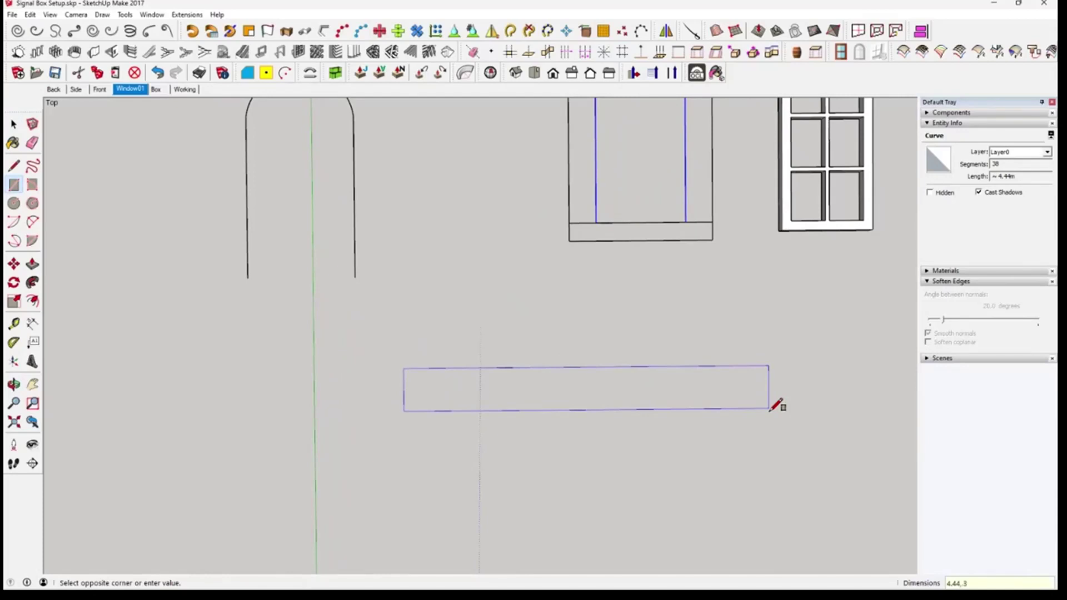
pyautogui.press('Return')
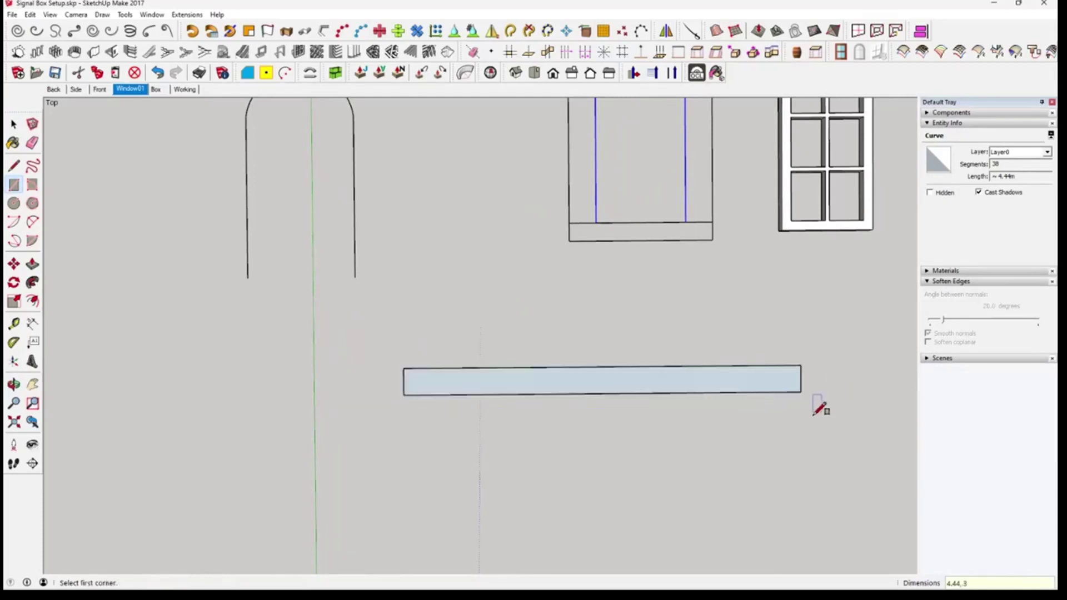
# Group the long rectangle's face together with its edges
pyautogui.moveTo(821, 405); pyautogui.dragTo(773, 410, button='middle')
pyautogui.scroll(-2, 742, 389)
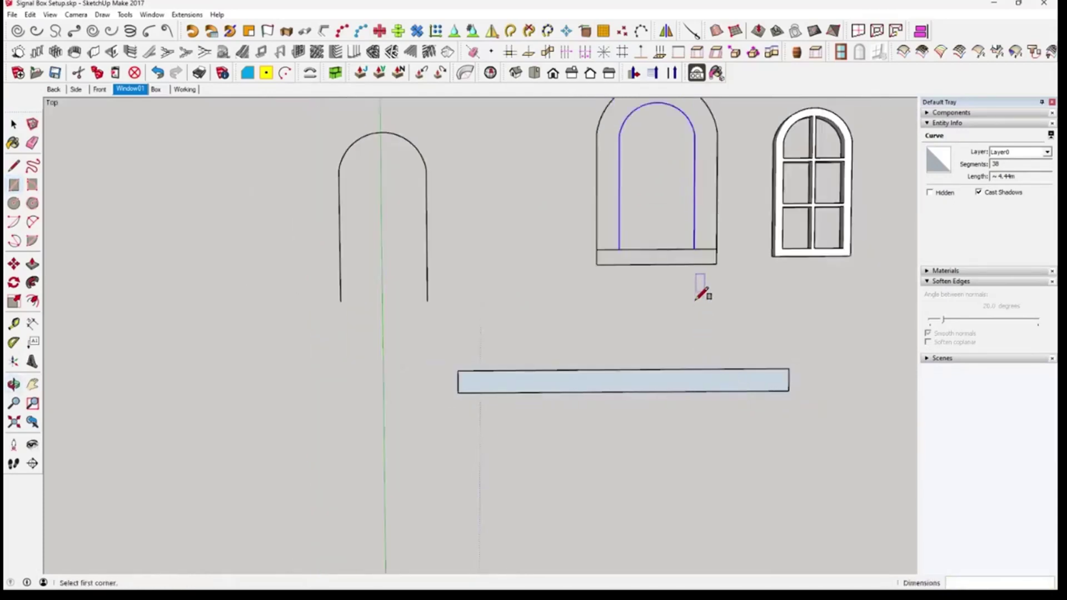
pyautogui.moveTo(615, 392); pyautogui.dragTo(695, 365, button='middle')
pyautogui.press('r')
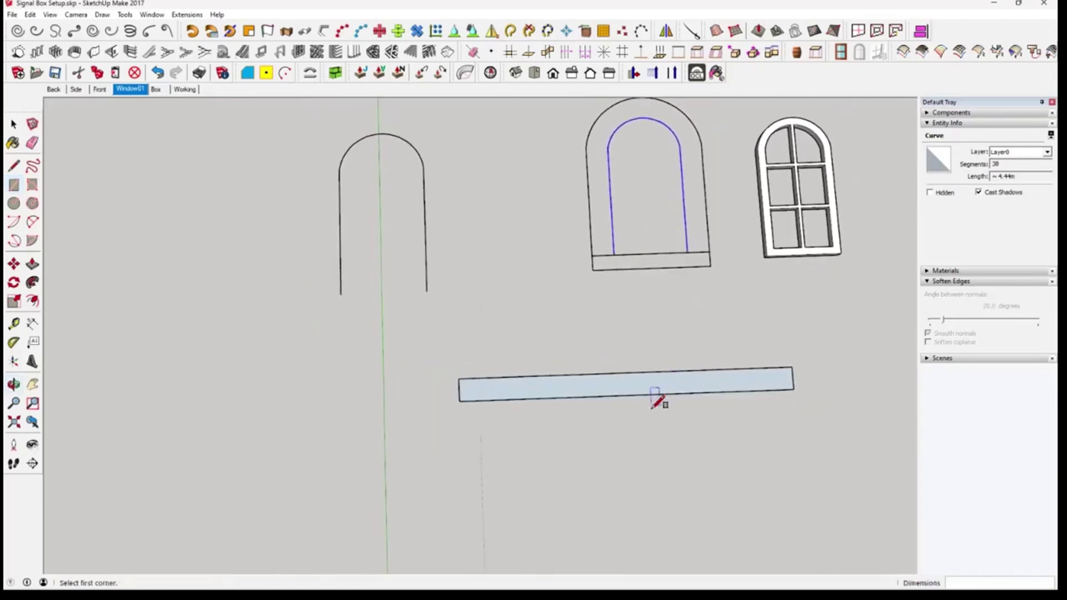
pyautogui.moveTo(660, 400); pyautogui.dragTo(600, 393, button='middle')
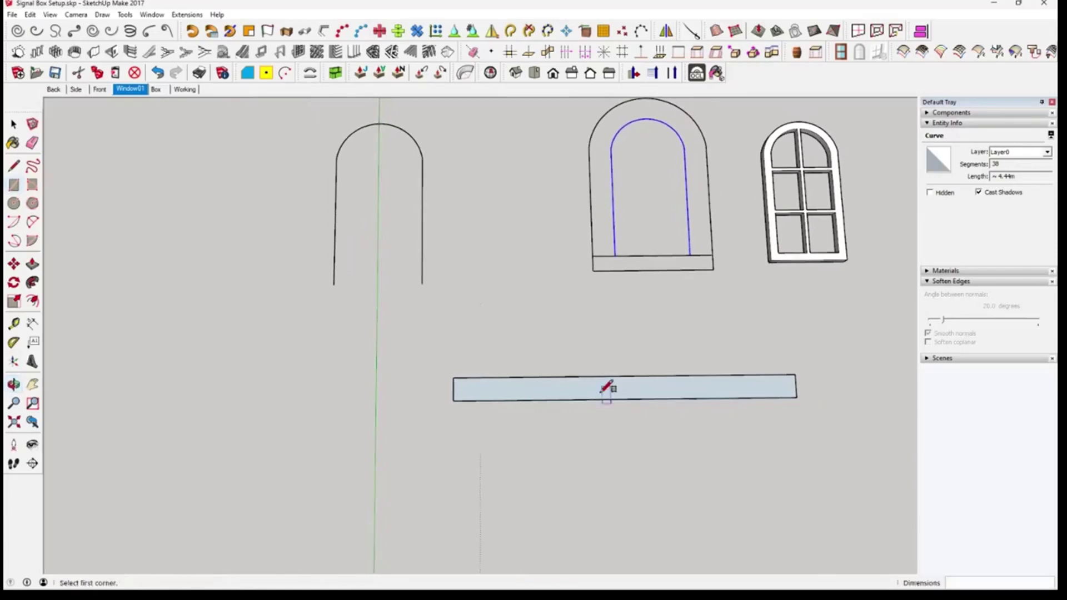
pyautogui.press('space')
pyautogui.doubleClick(616, 388)
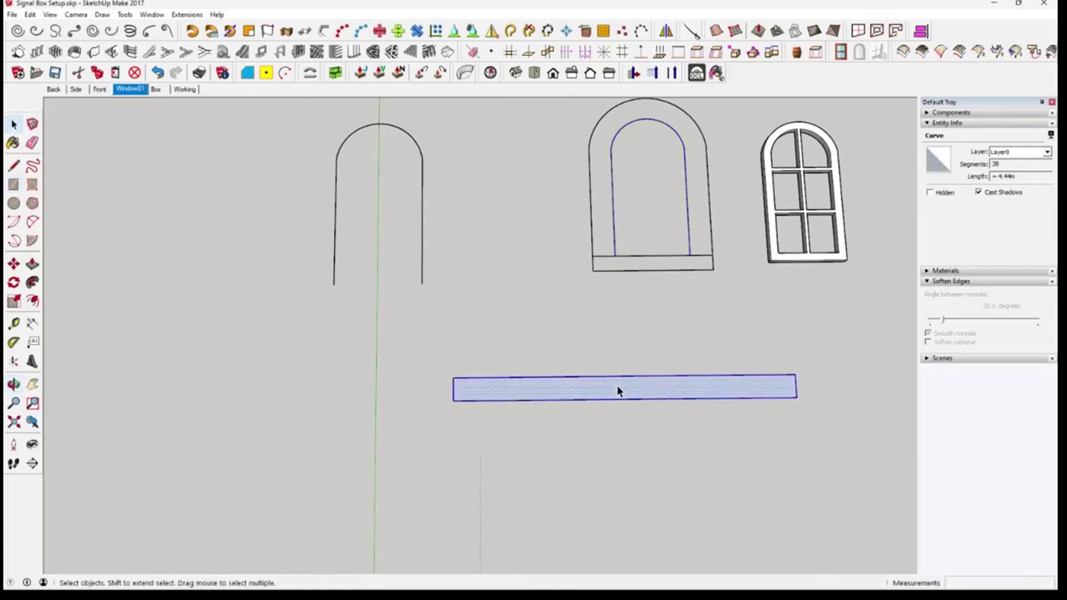
pyautogui.rightClick(617, 388)
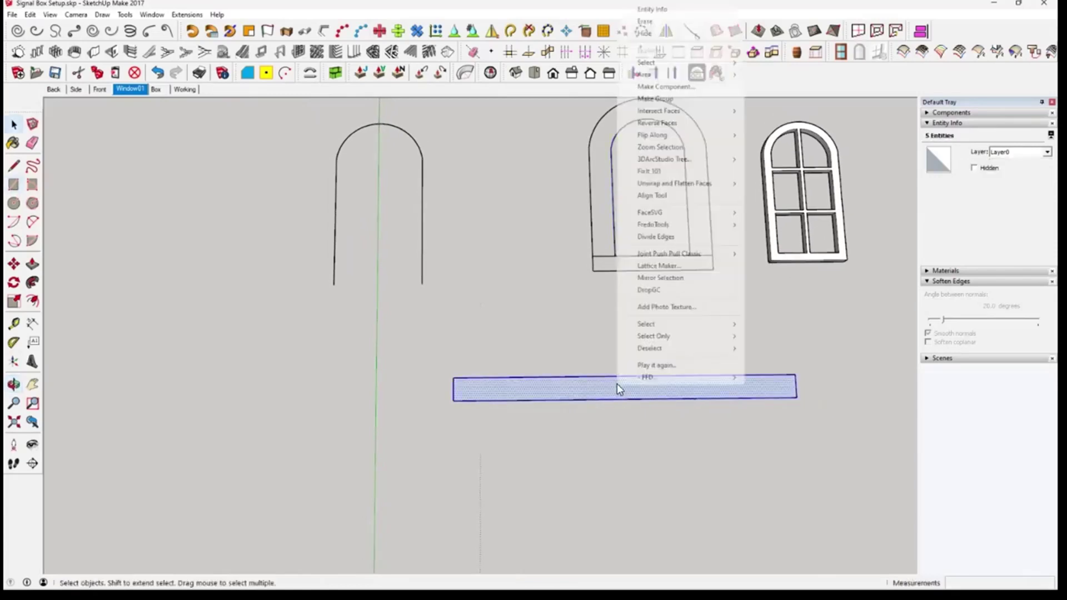
pyautogui.click(680, 102)
# Reverse the face inside the long rectangle's group and leave the group
pyautogui.scroll(4, 636, 386)
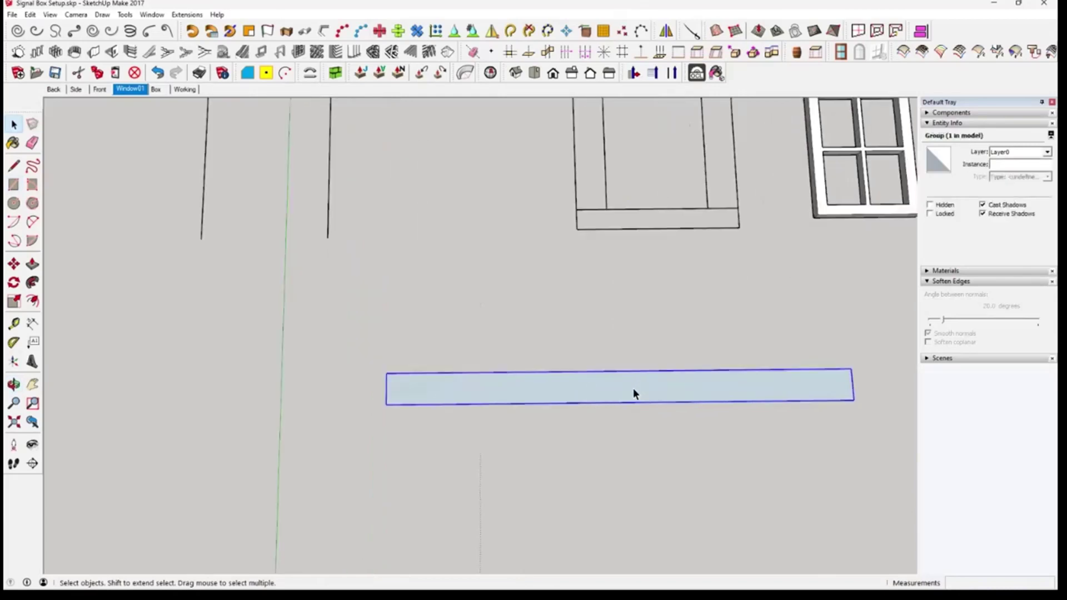
pyautogui.doubleClick(634, 391)
pyautogui.rightClick(635, 389)
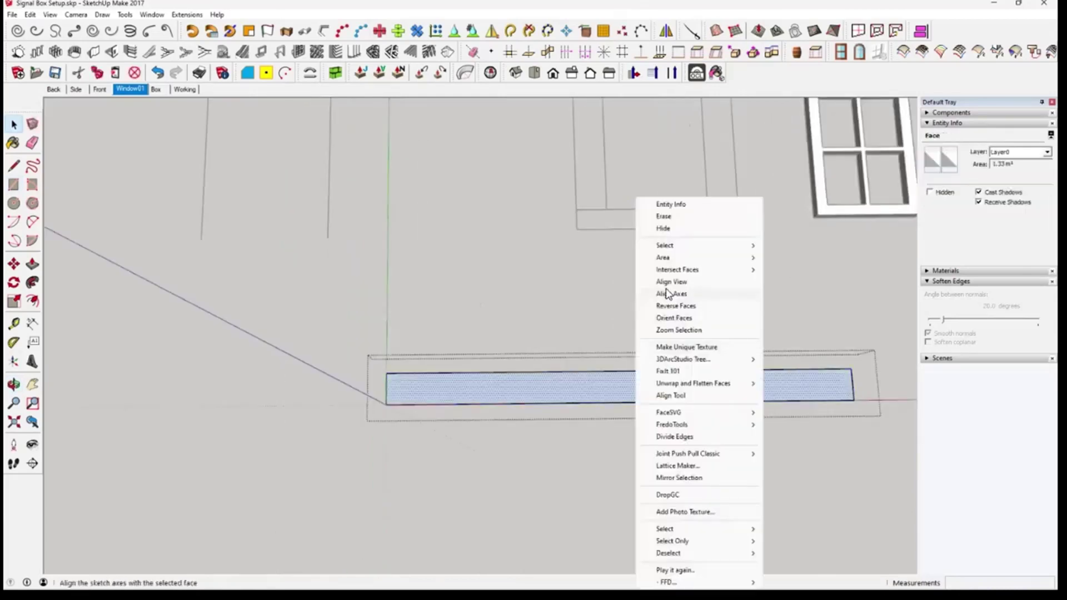
pyautogui.click(681, 307)
pyautogui.click(585, 452)
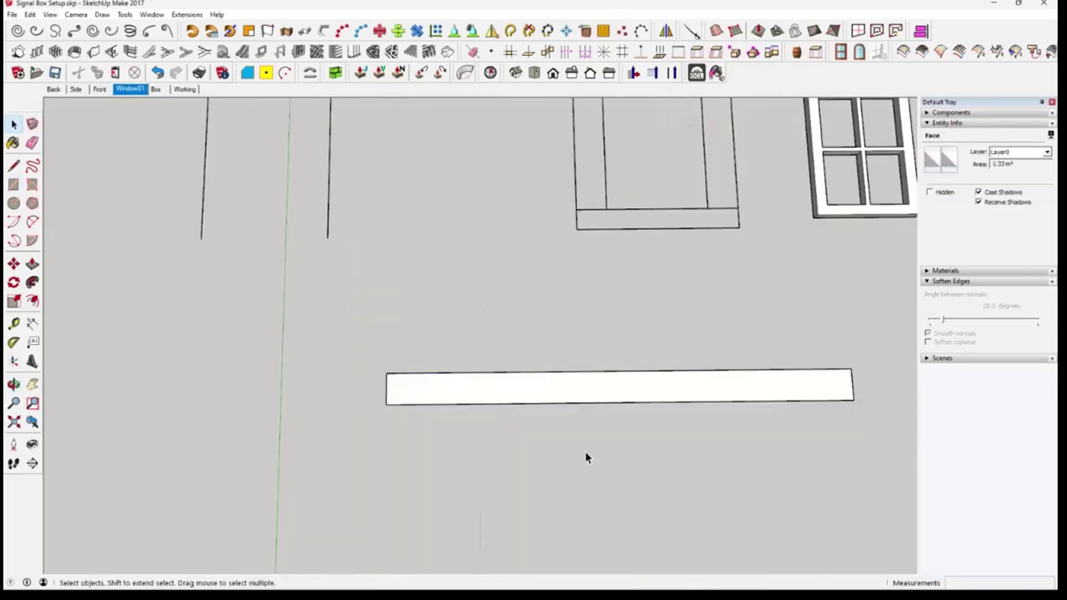
# Try a 0.3 by 0.2 m brick rectangle at the left end of the long strip
pyautogui.scroll(4, 482, 403)
pyautogui.moveTo(481, 402)
pyautogui.mouseDown(button='middle')
pyautogui.moveTo(469, 393)
pyautogui.moveTo(469, 405)
pyautogui.mouseUp(button='middle')
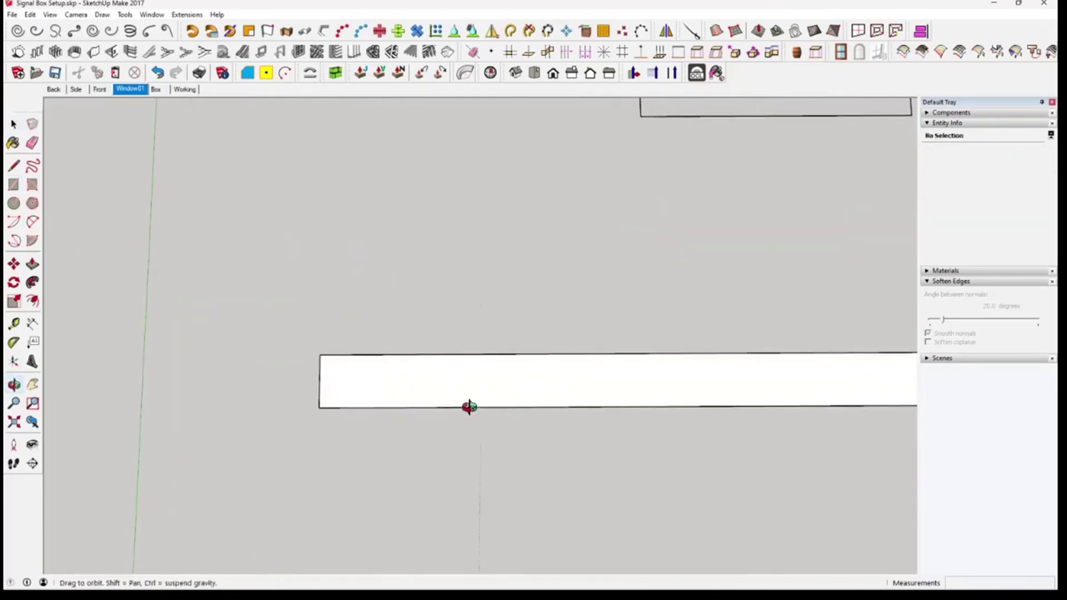
pyautogui.click(14, 185)
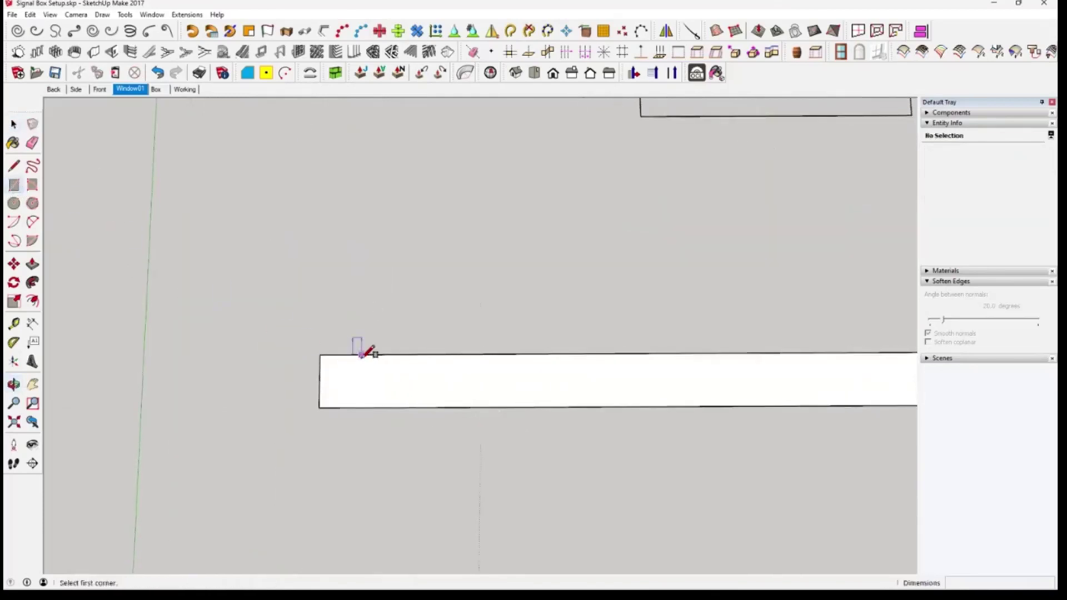
pyautogui.click(321, 354)
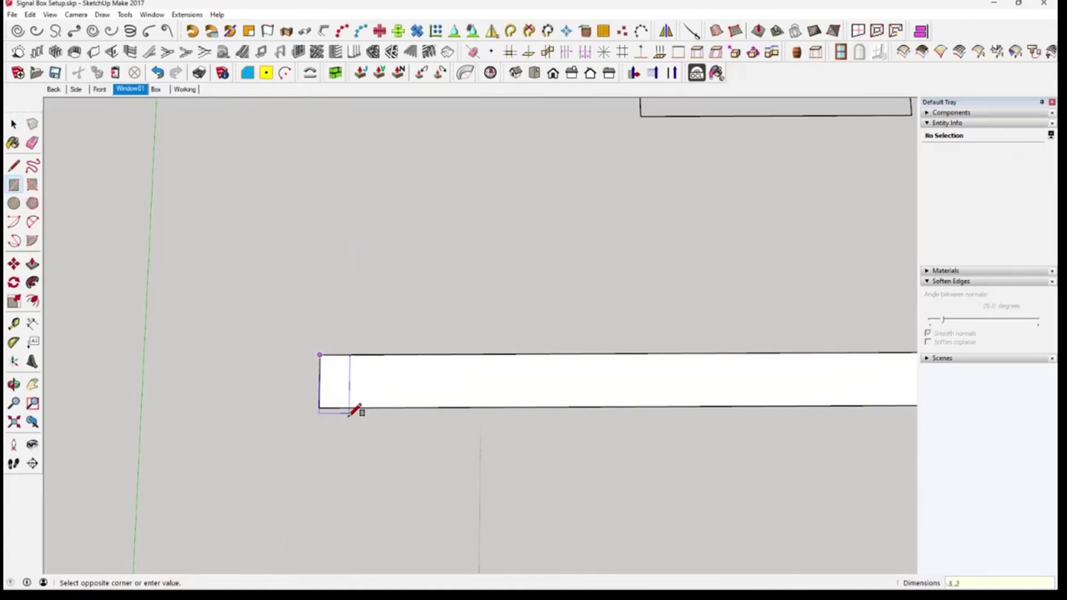
pyautogui.press('Return')
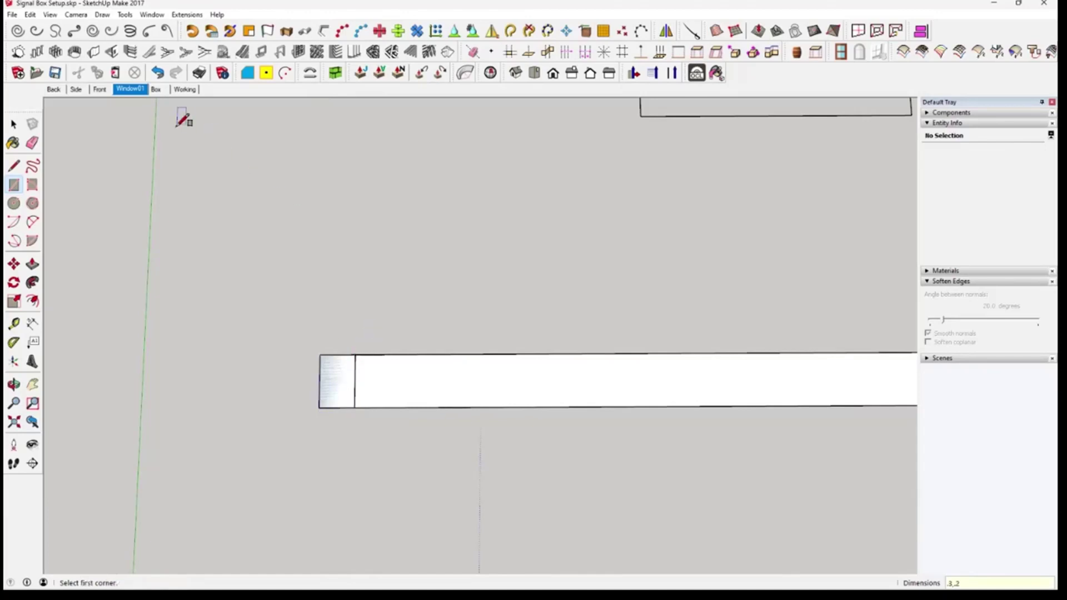
# Measure the height of a side stone in the finished window surround in the Box scene
pyautogui.click(160, 89)
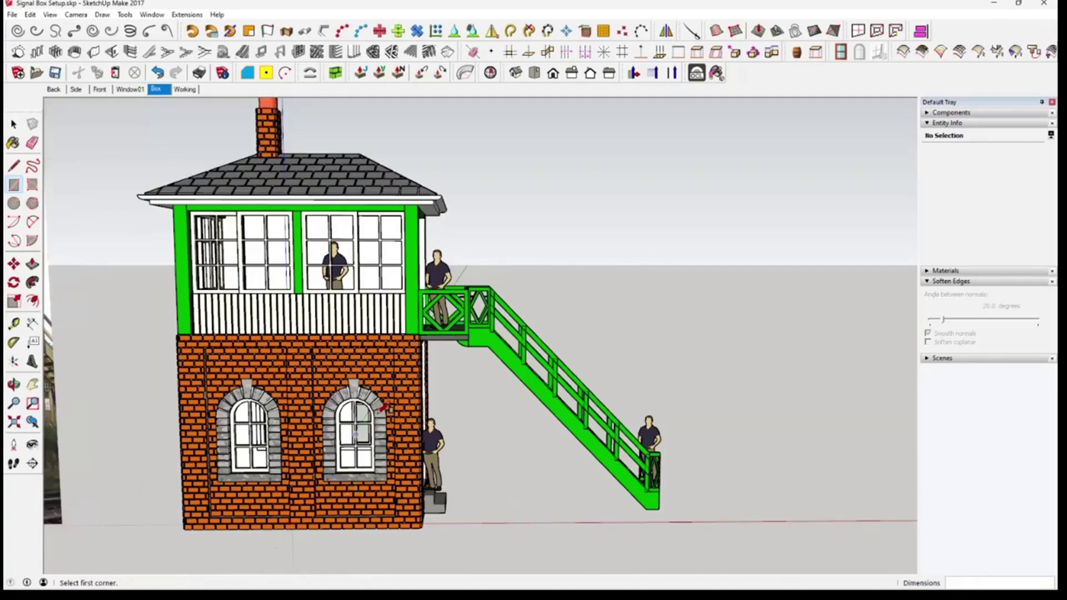
pyautogui.scroll(5, 382, 409)
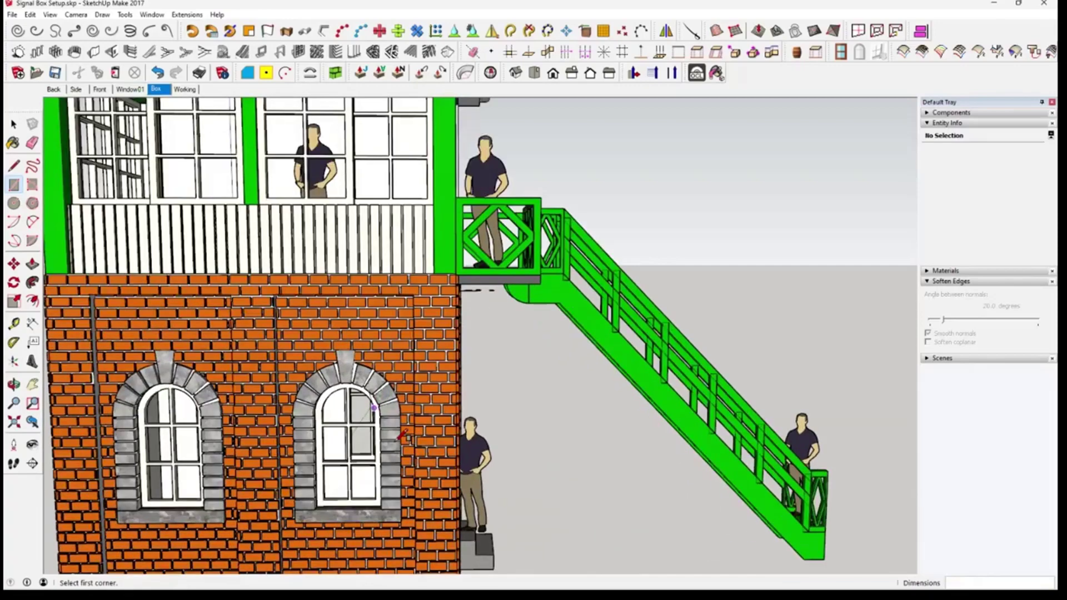
pyautogui.scroll(1, 402, 437)
pyautogui.scroll(4, 389, 417)
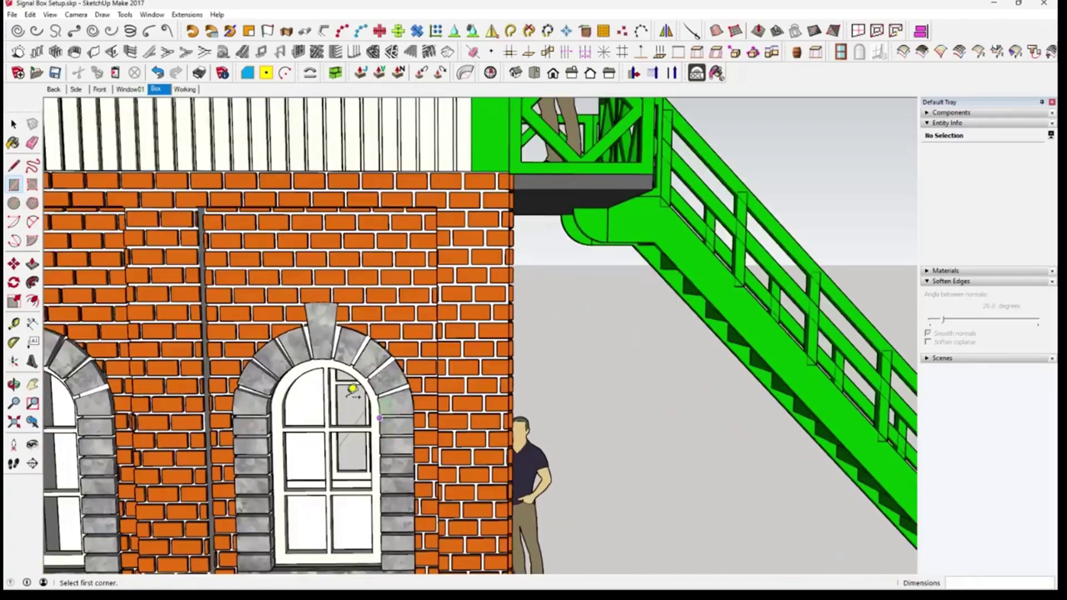
pyautogui.scroll(1, 467, 393)
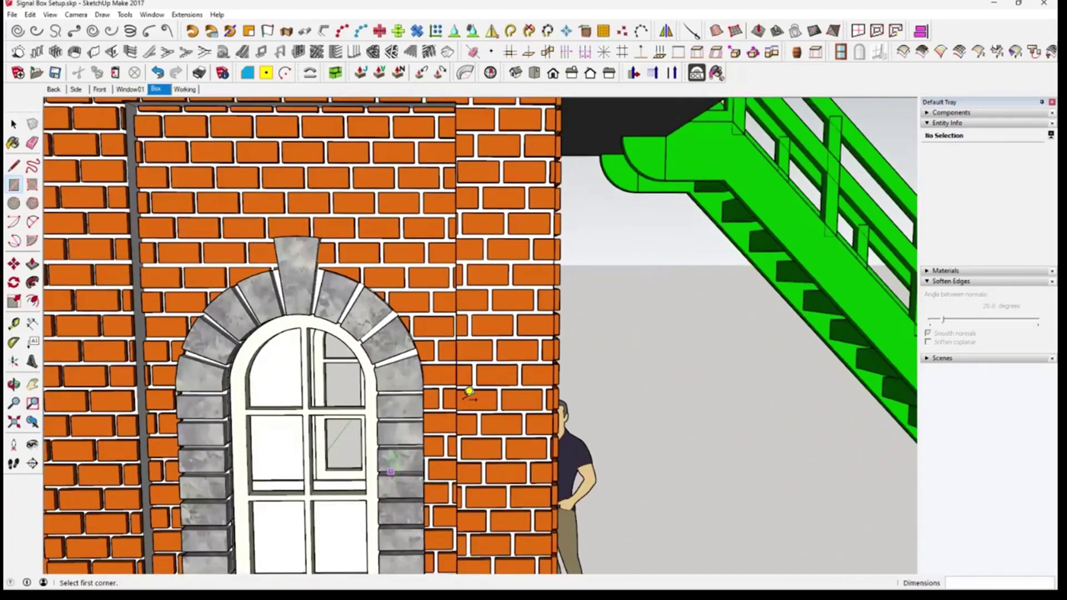
pyautogui.scroll(8, 470, 392)
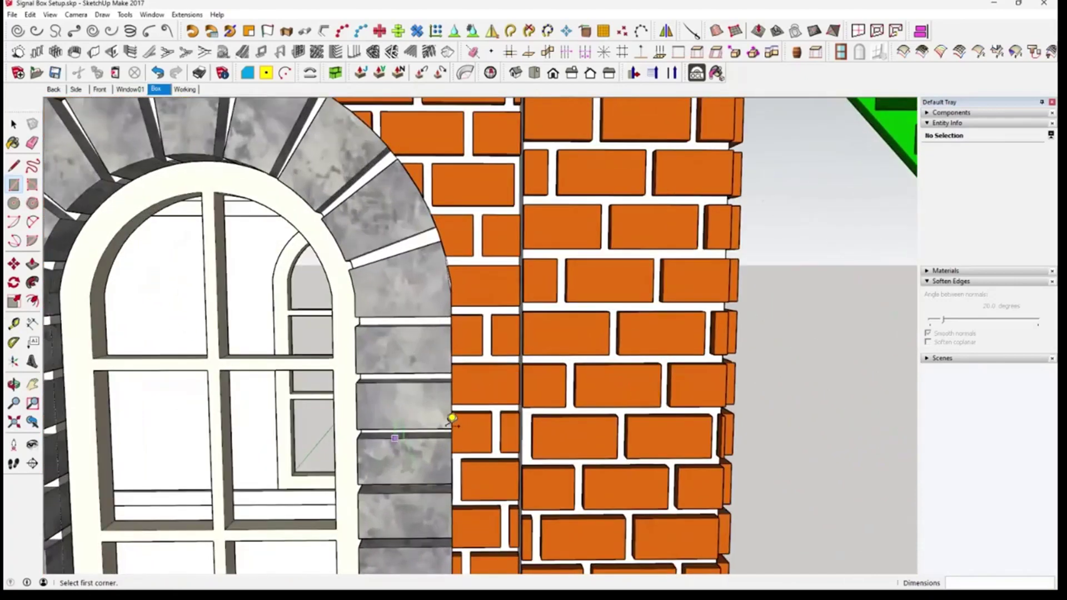
pyautogui.press('t')
pyautogui.click(451, 377)
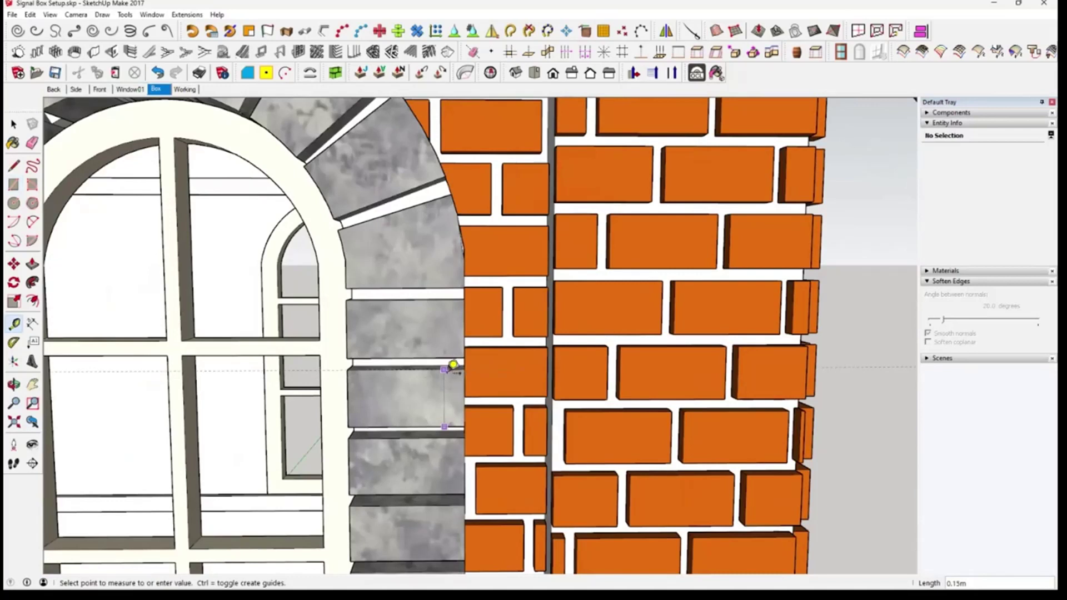
pyautogui.press('Escape')
# Return to the Window01 scene and replace the trial brick with a 0.3 by 0.15 m rectangle at the strip's left end
pyautogui.click(190, 88)
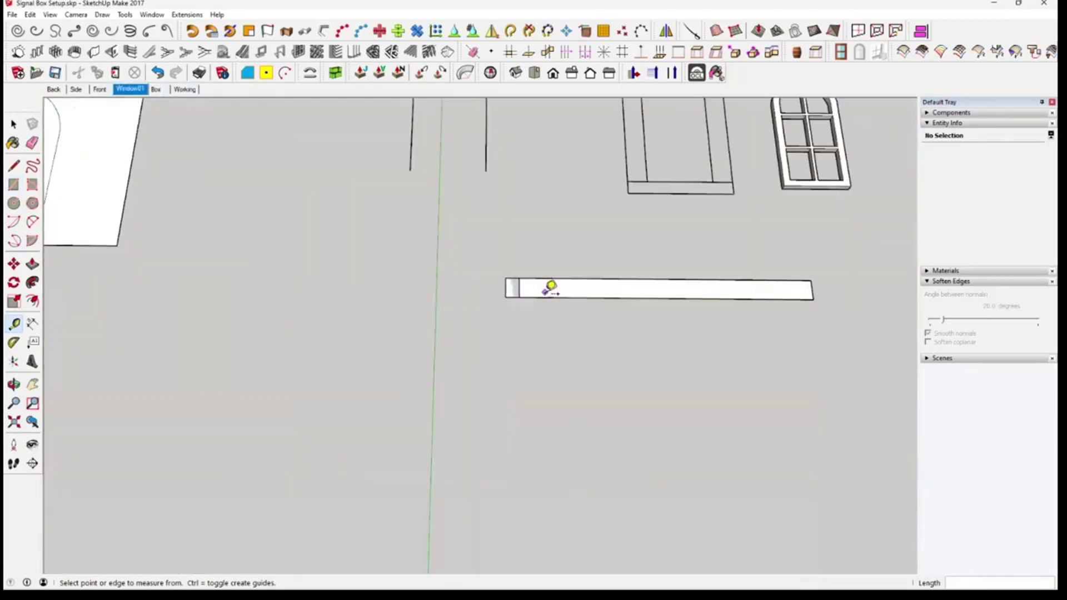
pyautogui.scroll(1, 505, 298)
pyautogui.scroll(4, 514, 297)
pyautogui.scroll(2, 531, 279)
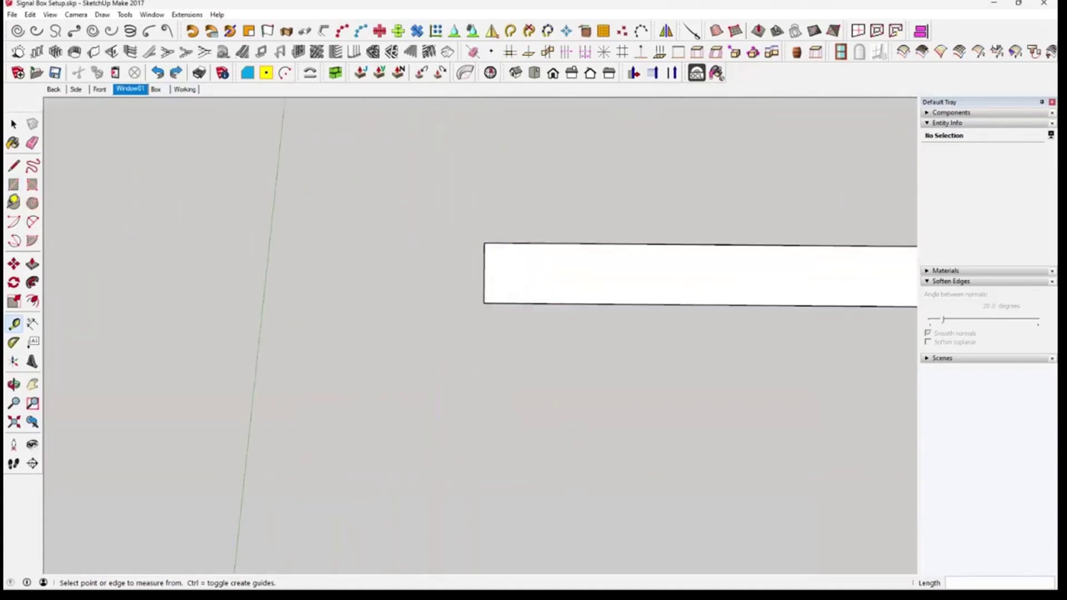
pyautogui.click(14, 185)
pyautogui.click(484, 243)
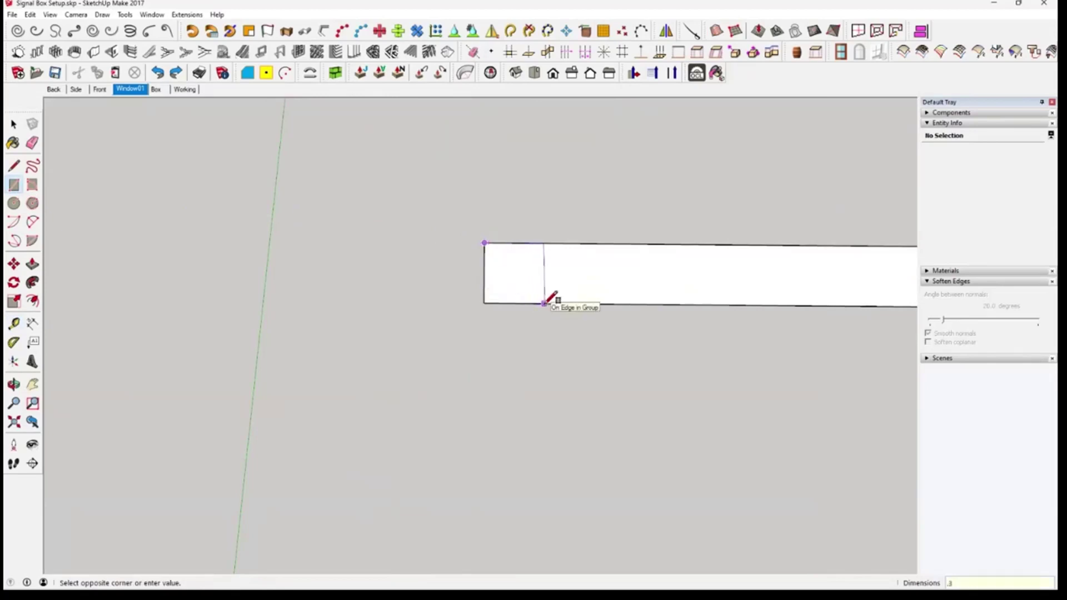
pyautogui.press('Return')
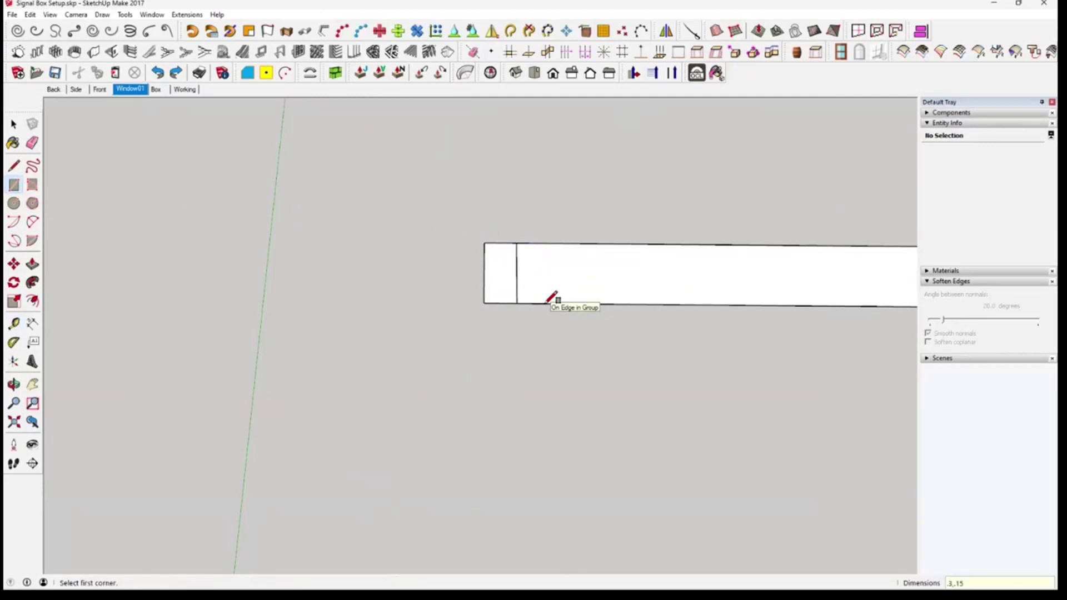
# Place a guide line 0.03 m to the right of the brick rectangle's right edge to mark the joint
pyautogui.scroll(2, 519, 273)
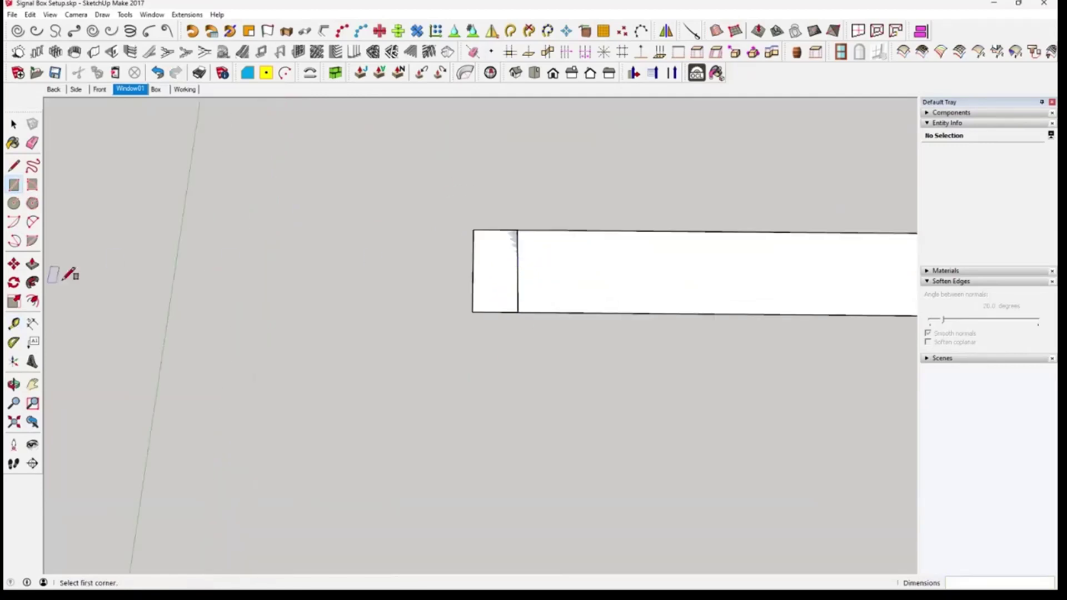
pyautogui.click(13, 323)
pyautogui.click(518, 290)
pyautogui.write('.03')
pyautogui.press('Return')
pyautogui.click(14, 123)
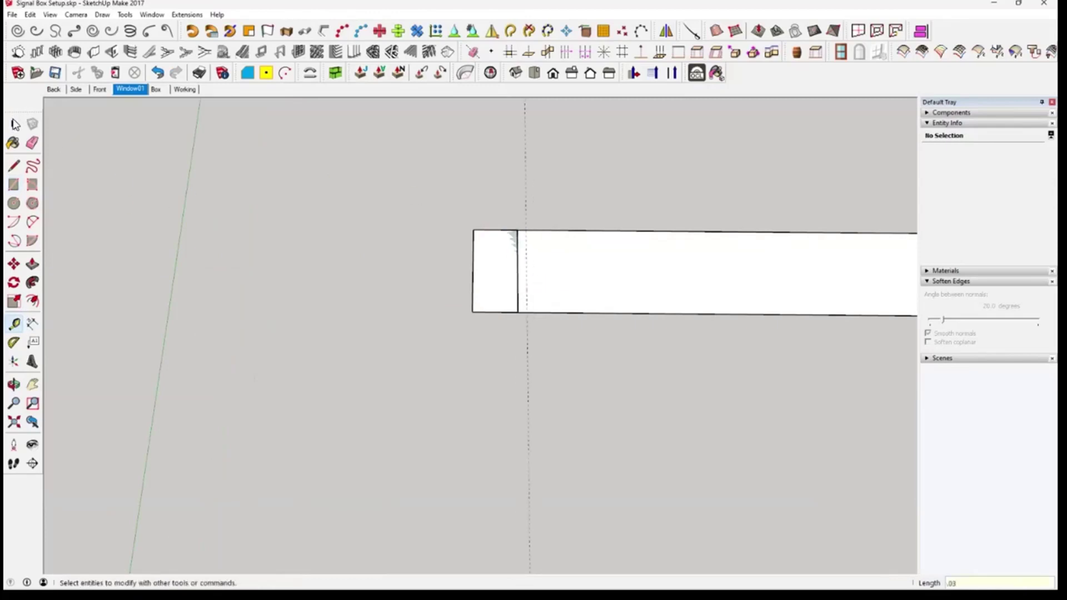
pyautogui.moveTo(403, 308); pyautogui.dragTo(411, 309, button='middle')
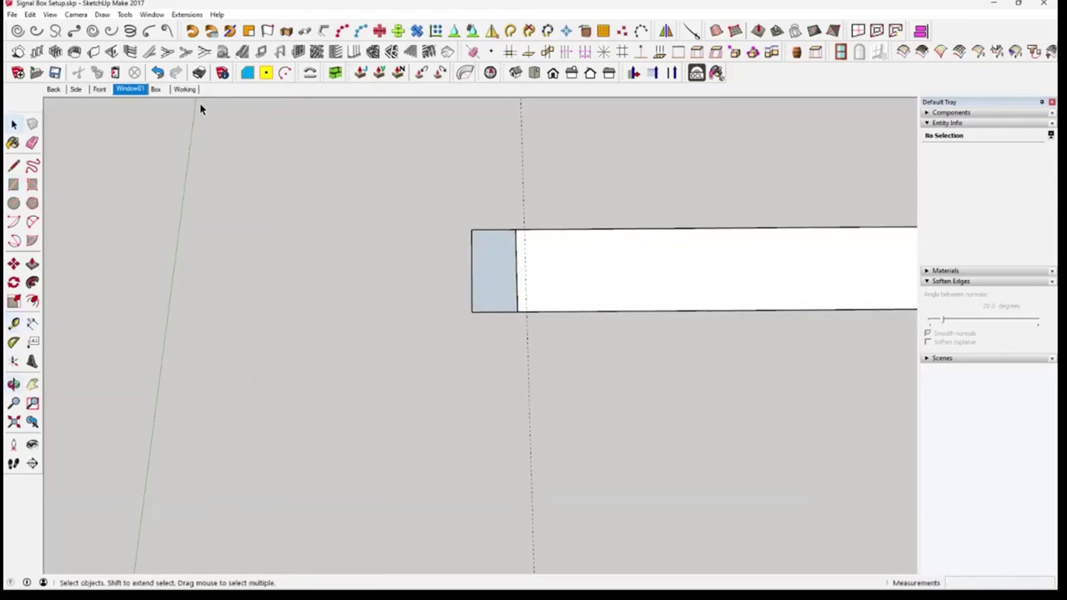
# Measure the depth of an arch stone in the finished window surround in the Box scene
pyautogui.click(156, 90)
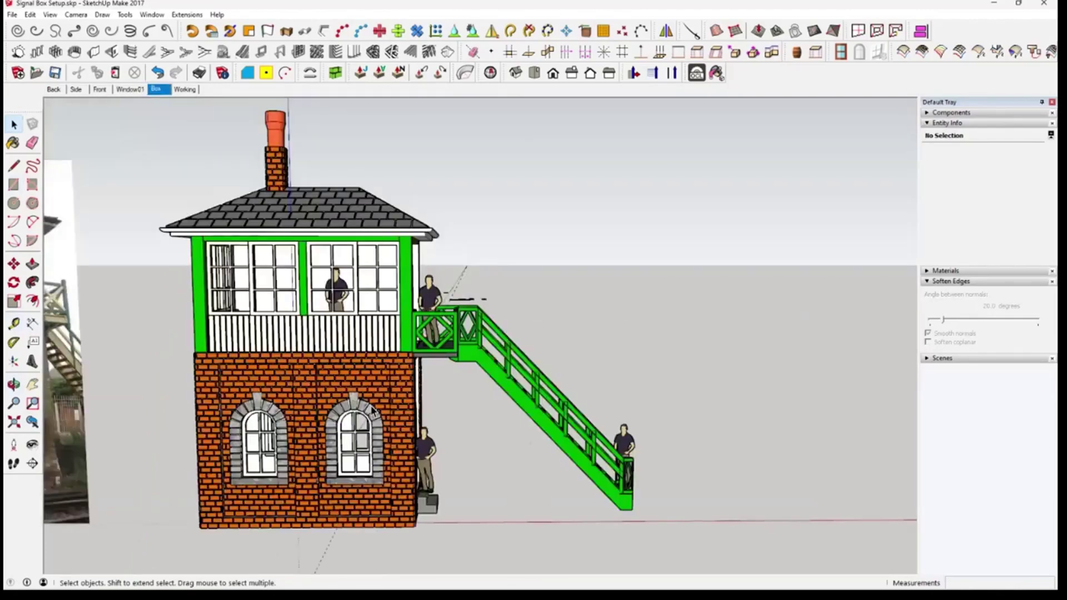
pyautogui.scroll(5, 373, 425)
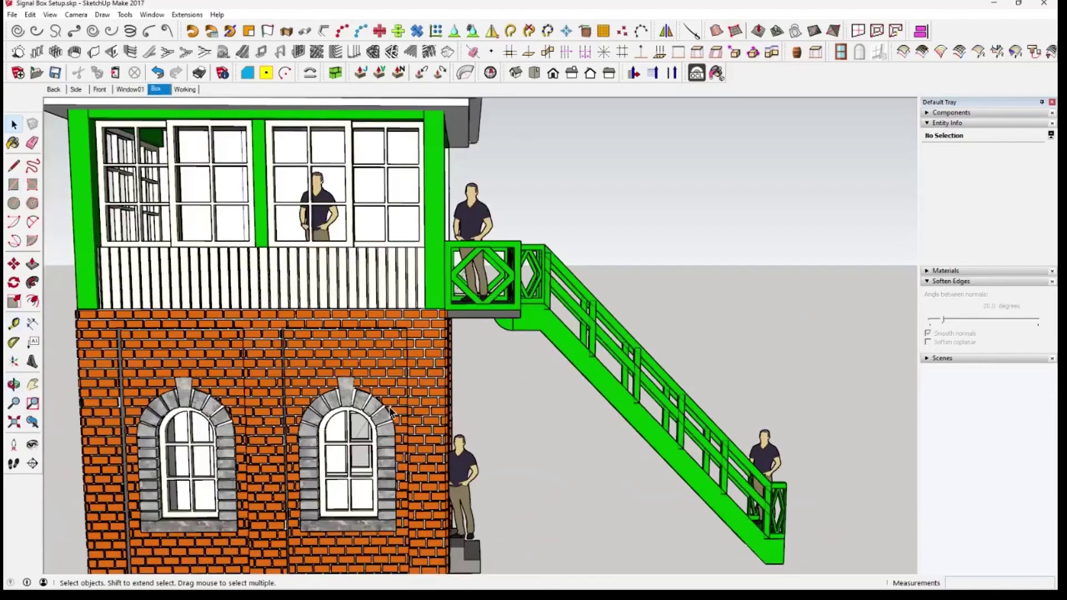
pyautogui.scroll(4, 428, 426)
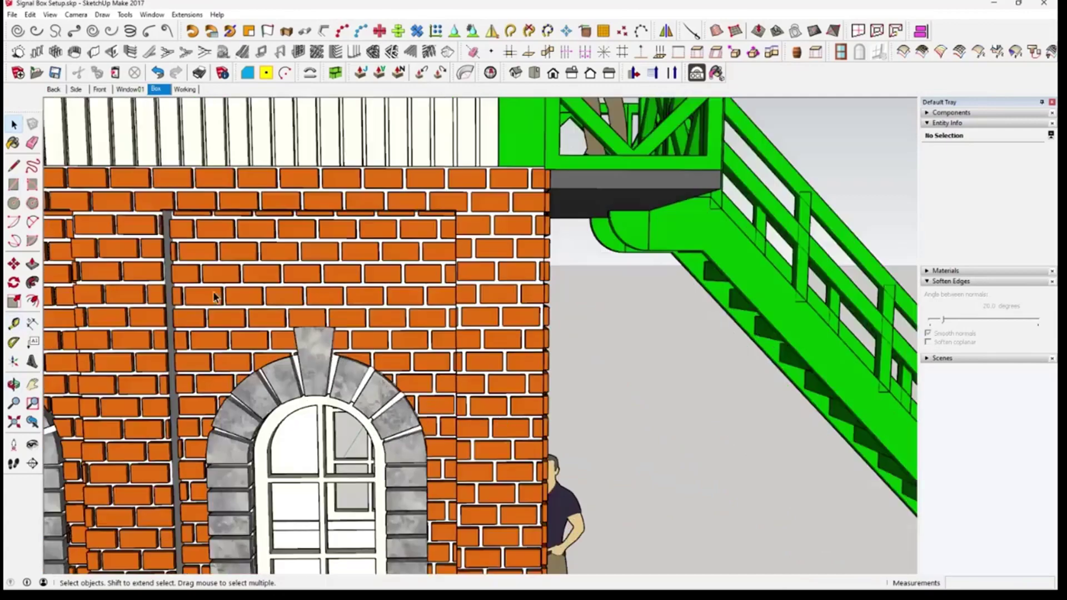
pyautogui.click(13, 324)
pyautogui.scroll(6, 483, 345)
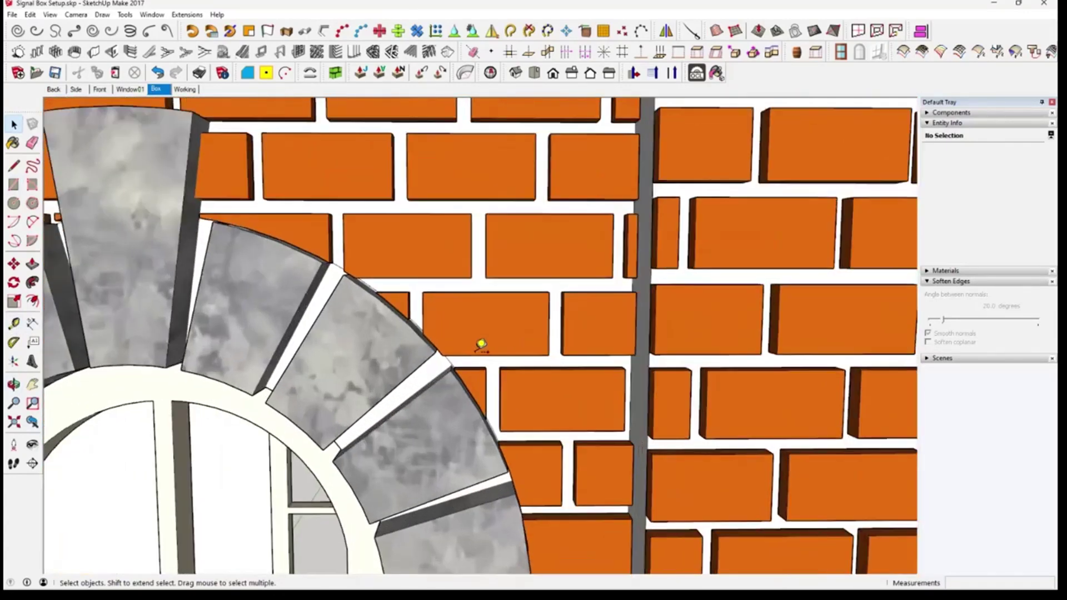
pyautogui.scroll(2, 490, 349)
pyautogui.moveTo(496, 351); pyautogui.dragTo(528, 356, button='middle')
pyautogui.moveTo(11, 113); pyautogui.dragTo(159, 94, button='middle')
pyautogui.press('space')
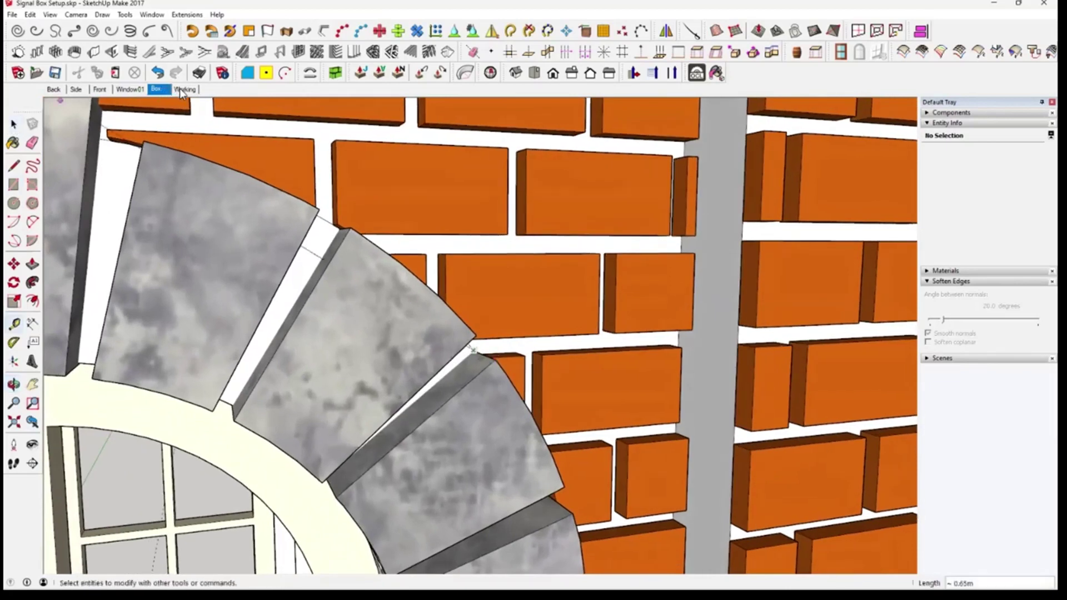
# Return to the Window01 scene, reverse the brick rectangle's face and pull it up 0.10 m
pyautogui.click(131, 89)
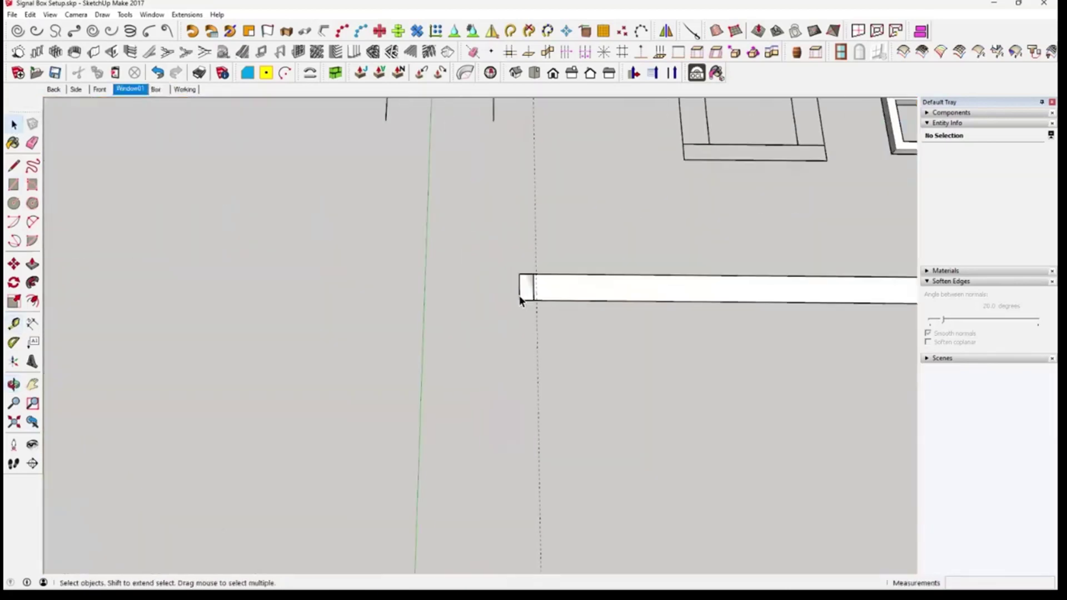
pyautogui.click(528, 295)
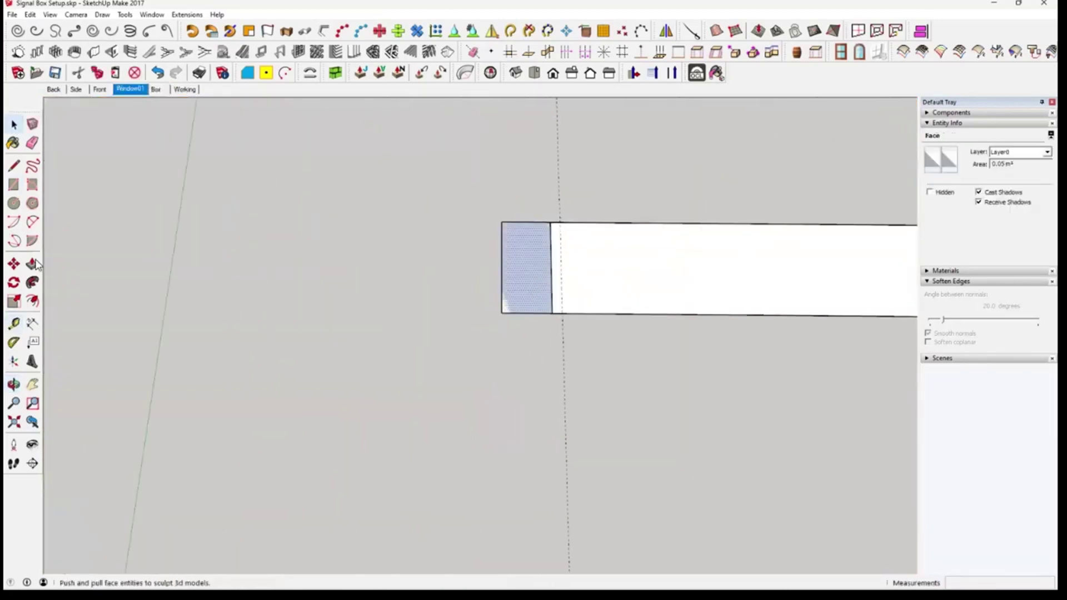
pyautogui.rightClick(532, 268)
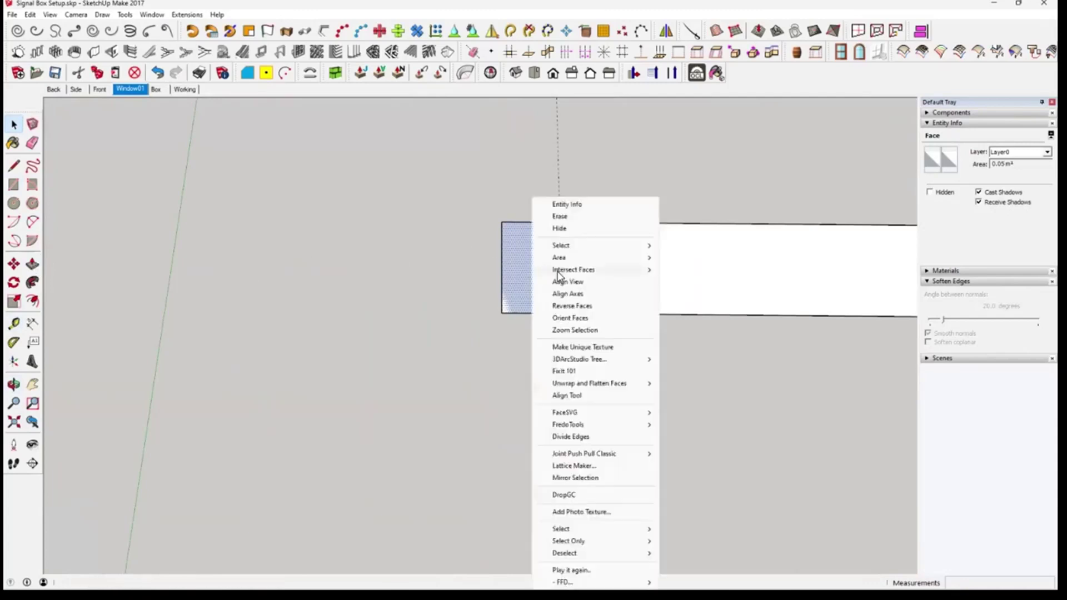
pyautogui.click(566, 307)
pyautogui.click(33, 264)
pyautogui.click(518, 268)
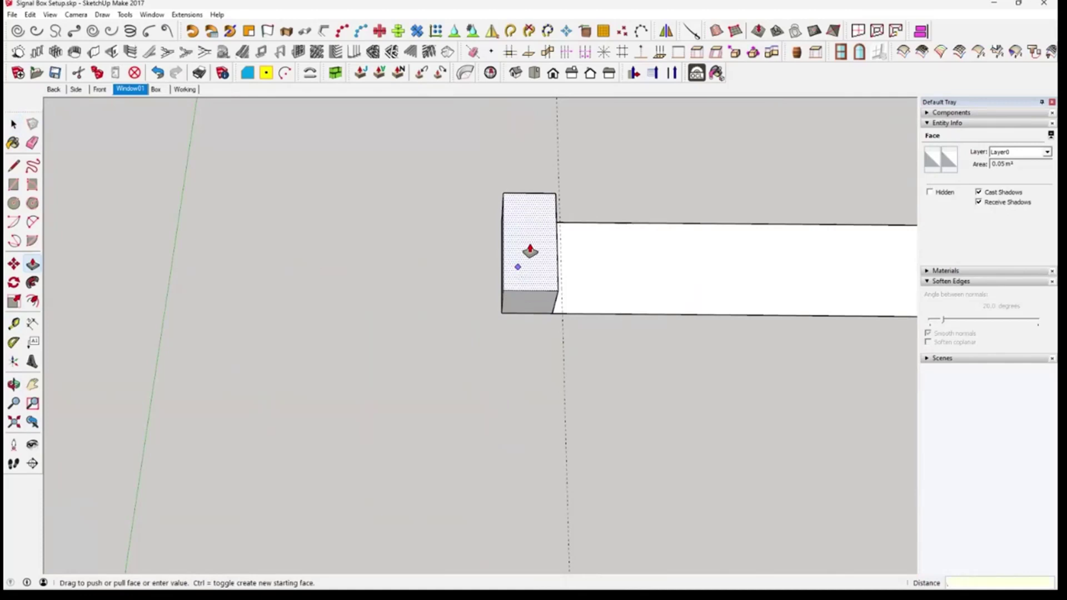
pyautogui.press('Return')
pyautogui.press('space')
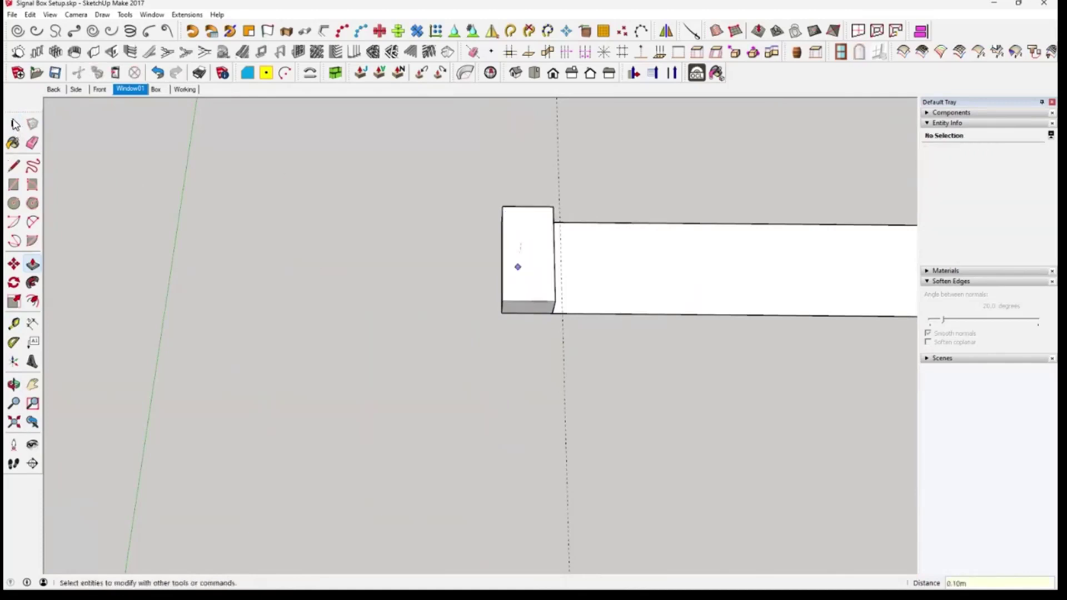
# Group all faces and edges of the extruded brick at the strip's left end
pyautogui.moveTo(462, 346)
pyautogui.mouseDown(button='middle')
pyautogui.moveTo(426, 383)
pyautogui.moveTo(502, 376)
pyautogui.moveTo(488, 355)
pyautogui.moveTo(565, 359)
pyautogui.moveTo(443, 339)
pyautogui.mouseUp(button='middle')
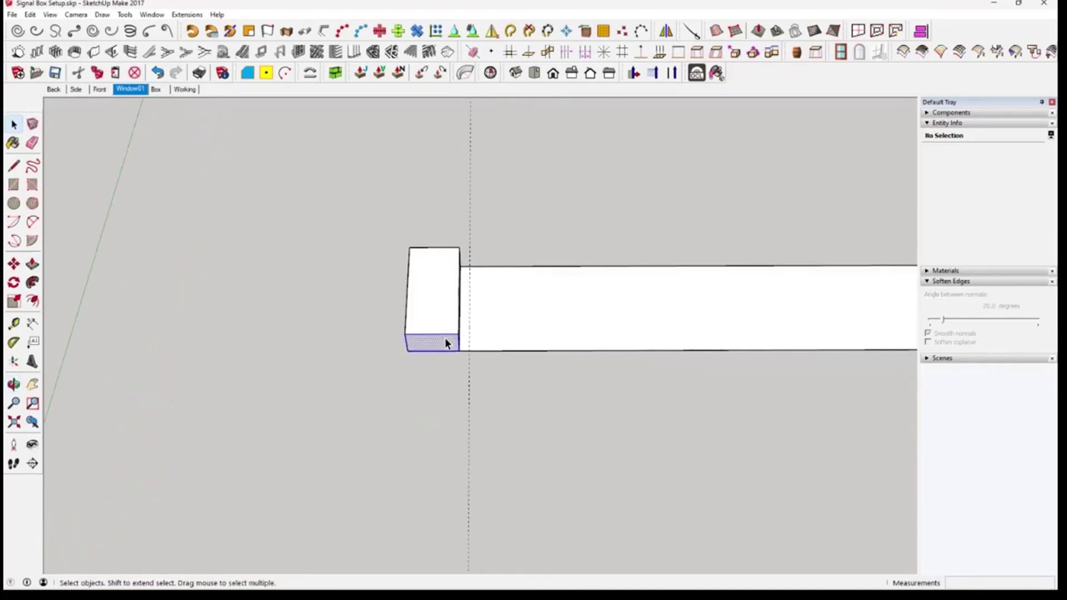
pyautogui.click(445, 338)
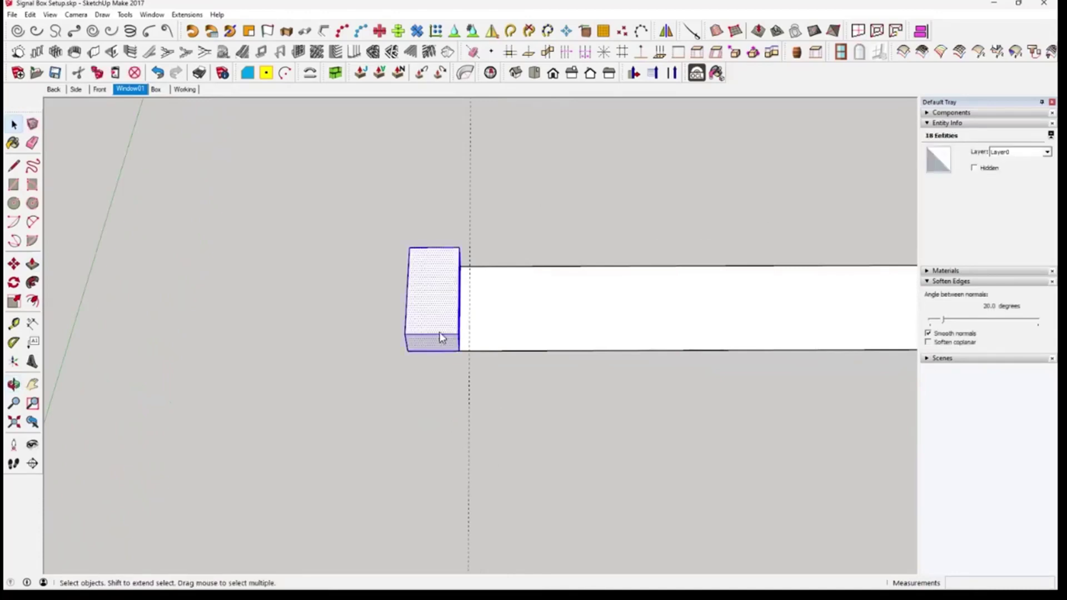
pyautogui.rightClick(441, 337)
pyautogui.click(471, 292)
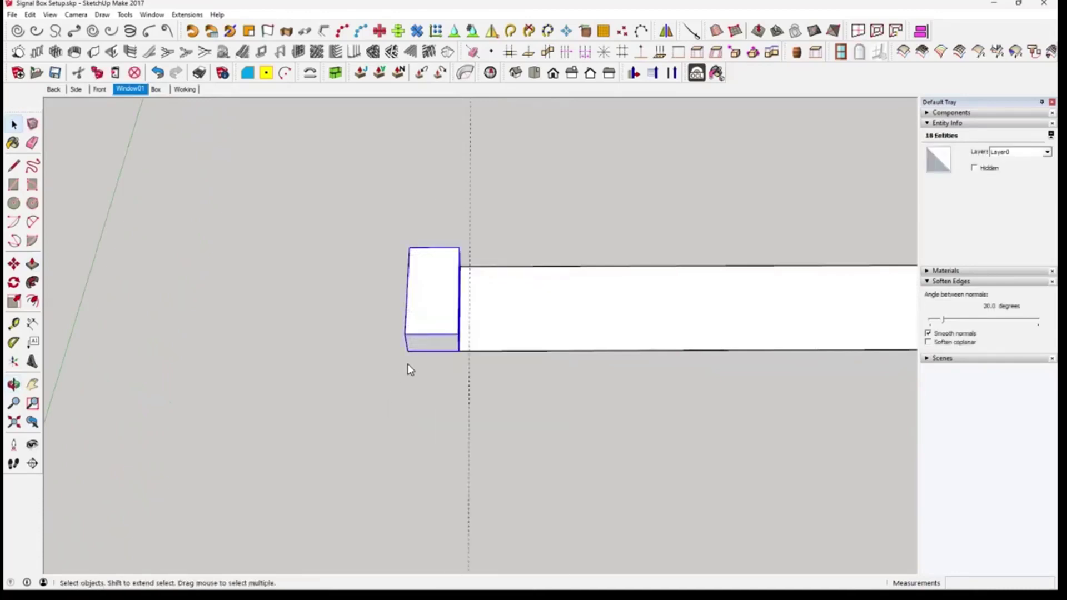
# Copy the brick 0.18 m along the strip to the guide line and repeat the copy as a linear array
pyautogui.scroll(3, 419, 349)
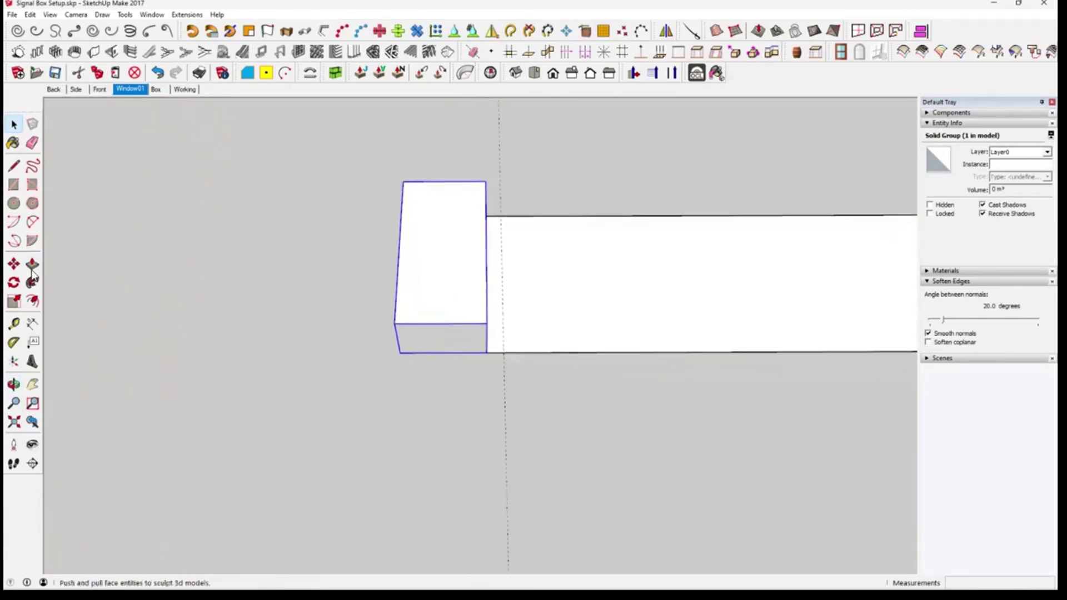
pyautogui.click(14, 264)
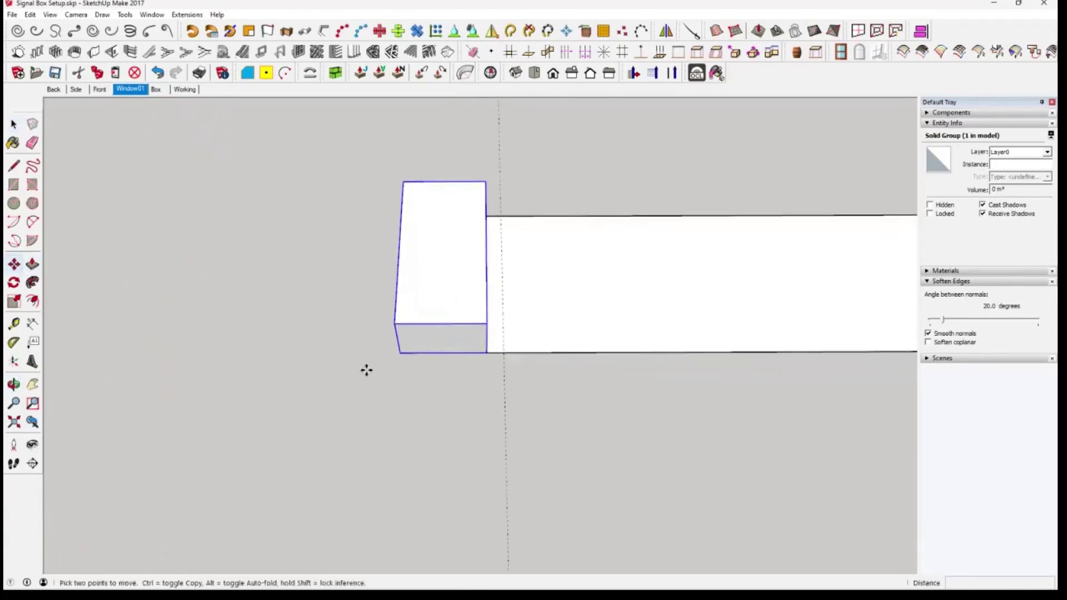
pyautogui.press('ctrl')
pyautogui.click(402, 353)
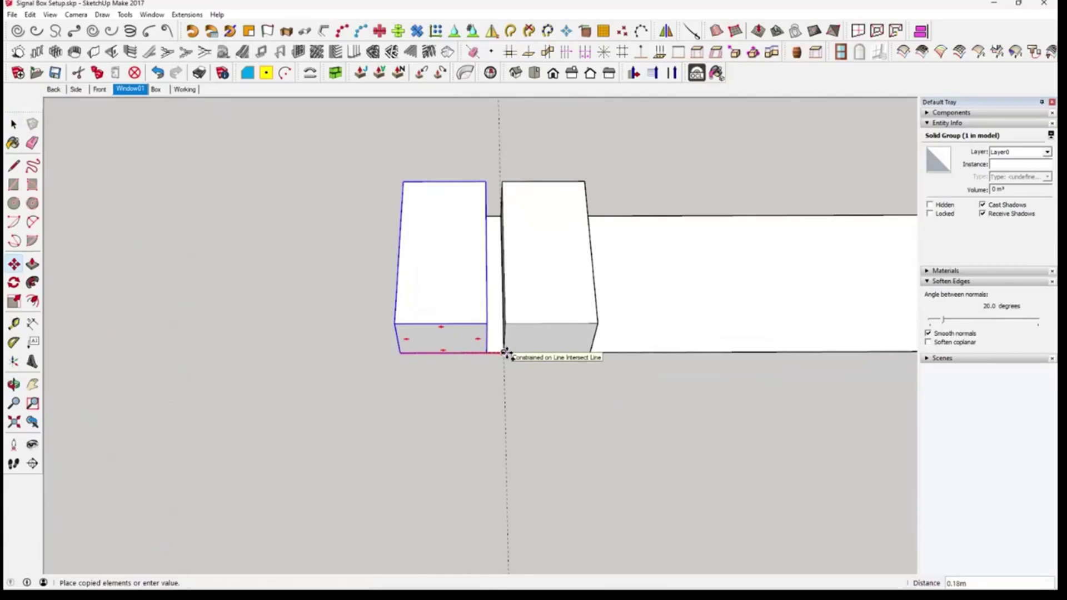
pyautogui.click(507, 353)
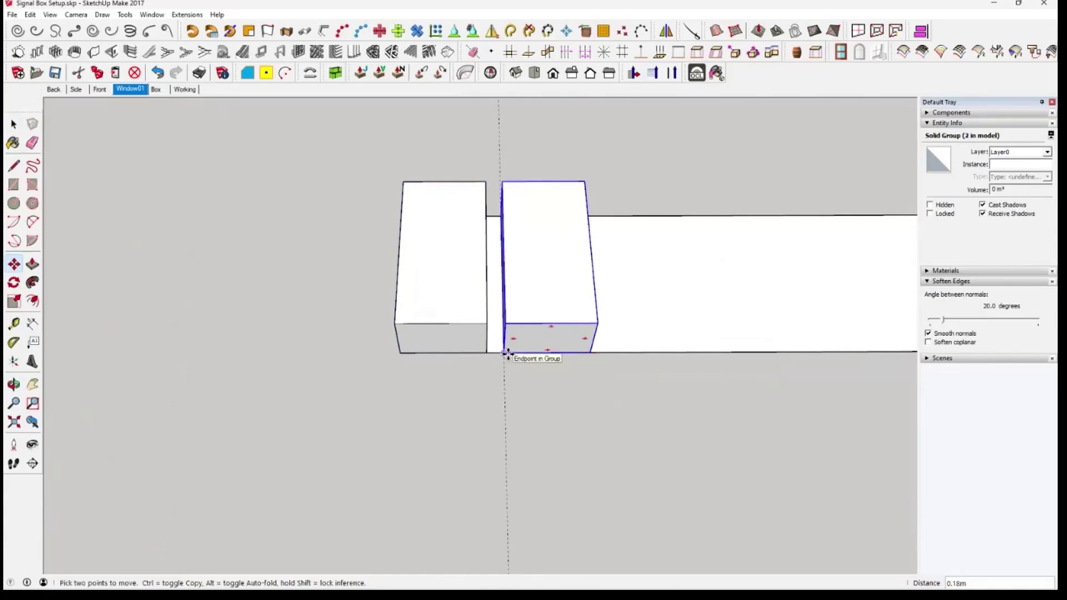
pyautogui.press('Return')
pyautogui.press('Escape')
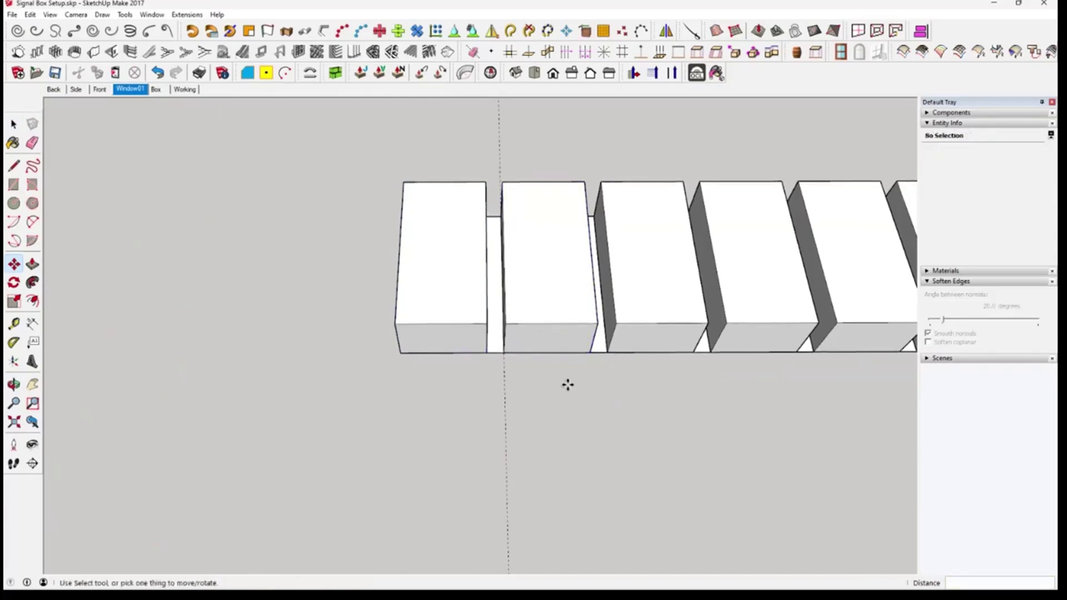
# Extend the brick array along the strip to 25 copies
pyautogui.scroll(-2, 616, 341)
pyautogui.scroll(-4, 834, 305)
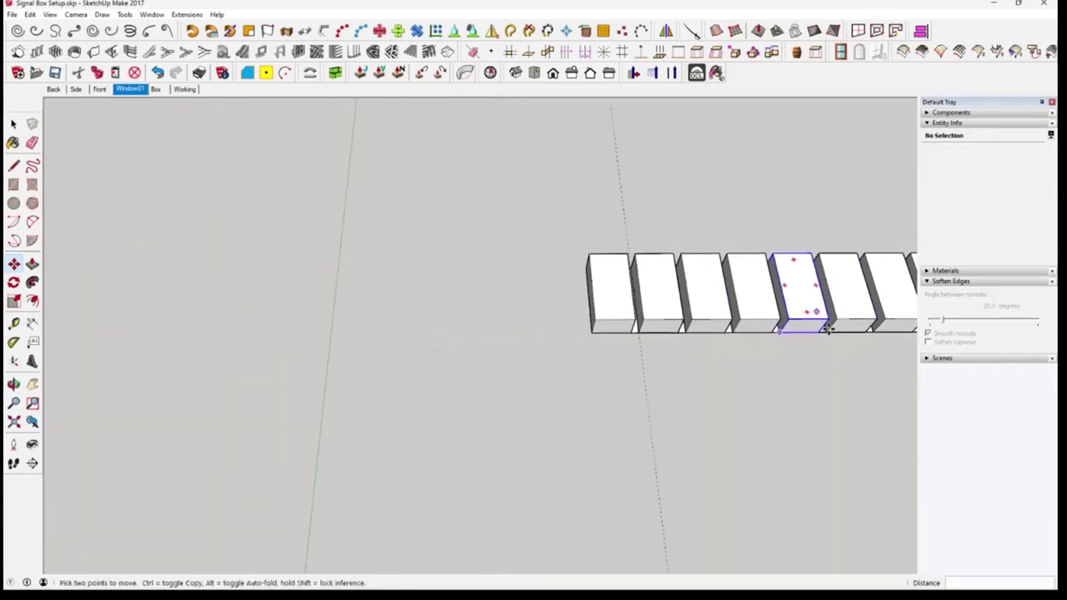
pyautogui.keyDown('shift'); pyautogui.moveTo(848, 302); pyautogui.dragTo(64, 318, button='middle'); pyautogui.keyUp('shift')
pyautogui.keyDown('shift'); pyautogui.moveTo(592, 312); pyautogui.dragTo(515, 302, button='middle'); pyautogui.keyUp('shift')
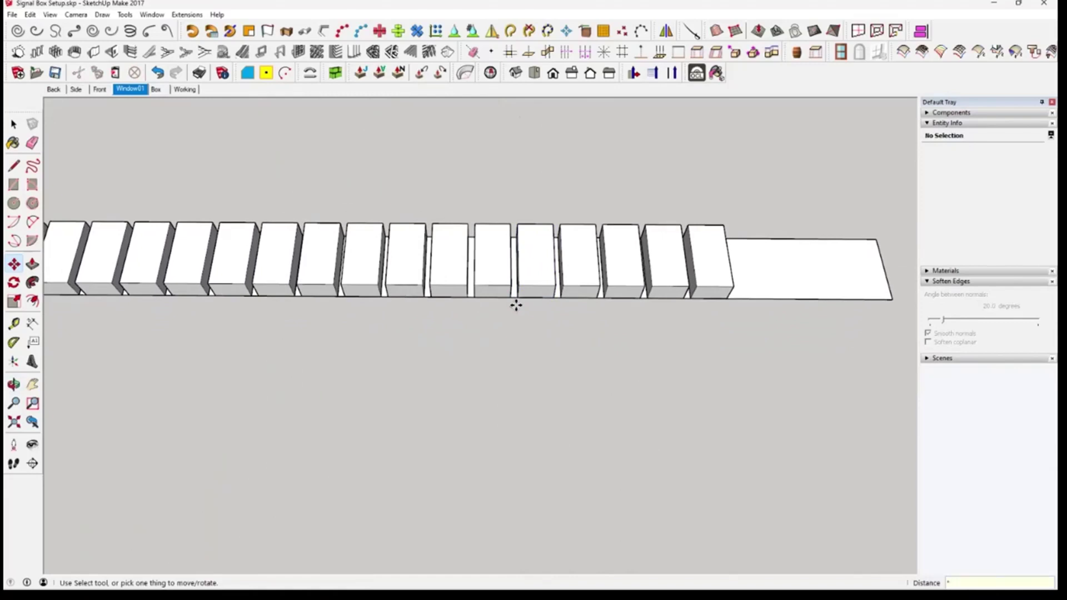
pyautogui.press('Return')
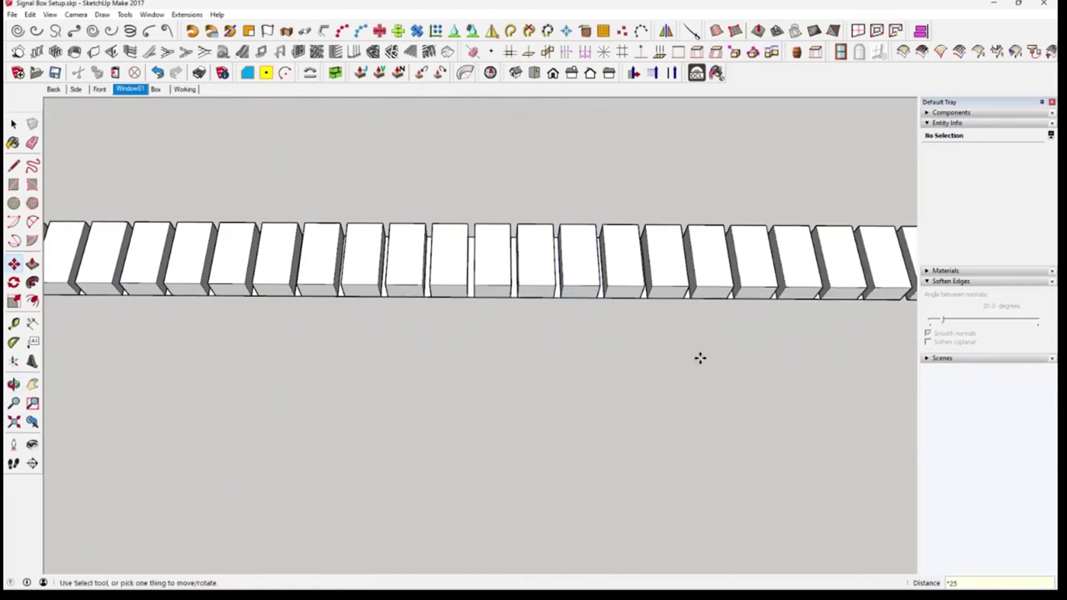
# Delete the surplus brick beyond the right end of the strip
pyautogui.scroll(-1, 730, 237)
pyautogui.scroll(-3, 731, 237)
pyautogui.moveTo(743, 285); pyautogui.dragTo(699, 267, button='middle')
pyautogui.scroll(5, 699, 267)
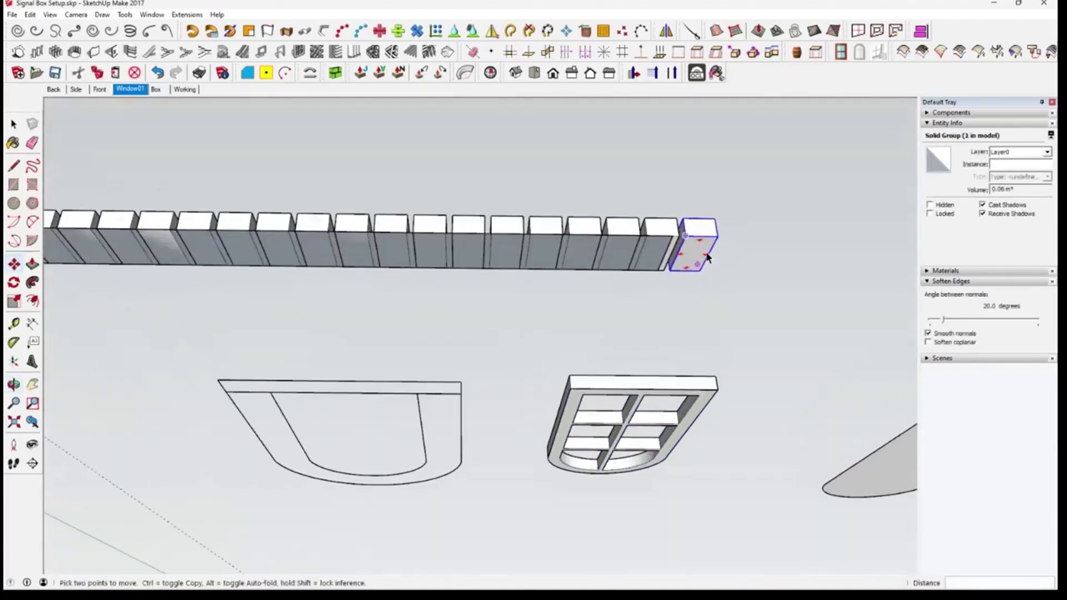
pyautogui.press('space')
pyautogui.click(699, 239)
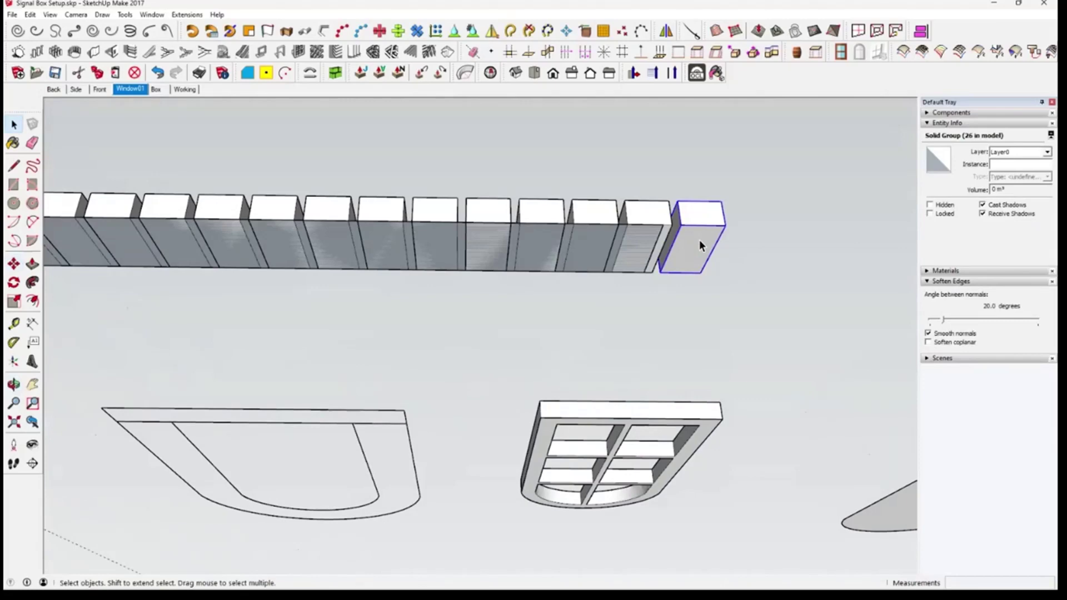
pyautogui.press('Delete')
pyautogui.moveTo(628, 262)
pyautogui.mouseDown(button='middle')
pyautogui.moveTo(717, 262)
pyautogui.moveTo(705, 265)
pyautogui.moveTo(726, 248)
pyautogui.moveTo(717, 230)
pyautogui.moveTo(762, 241)
pyautogui.mouseUp(button='middle')
pyautogui.click(760, 245)
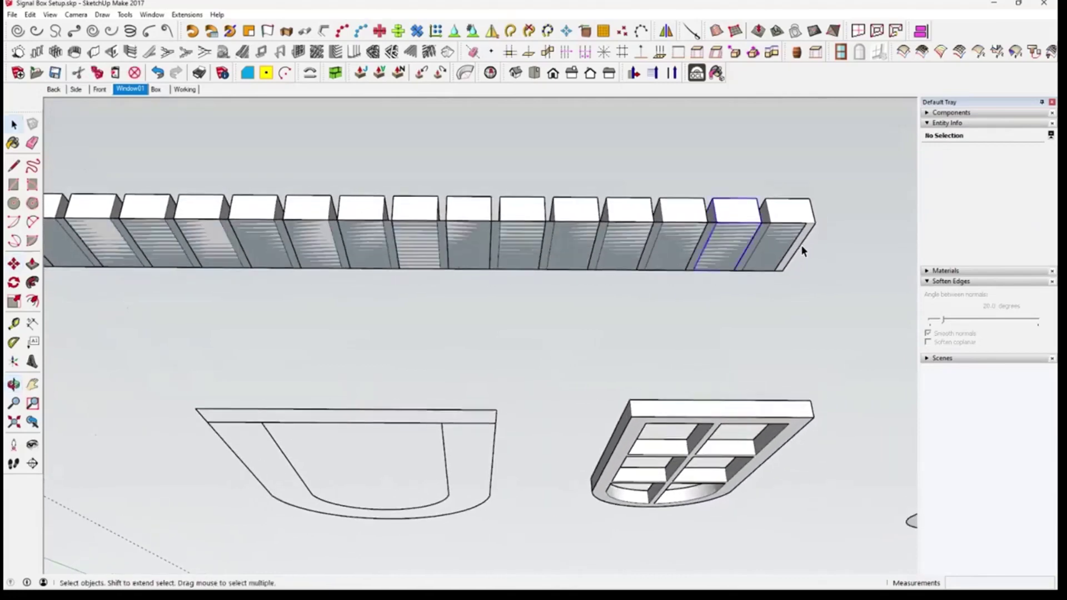
# Hide the long strip group beneath the row of bricks
pyautogui.moveTo(794, 326); pyautogui.dragTo(703, 341, button='middle')
pyautogui.click(703, 341)
pyautogui.rightClick(702, 341)
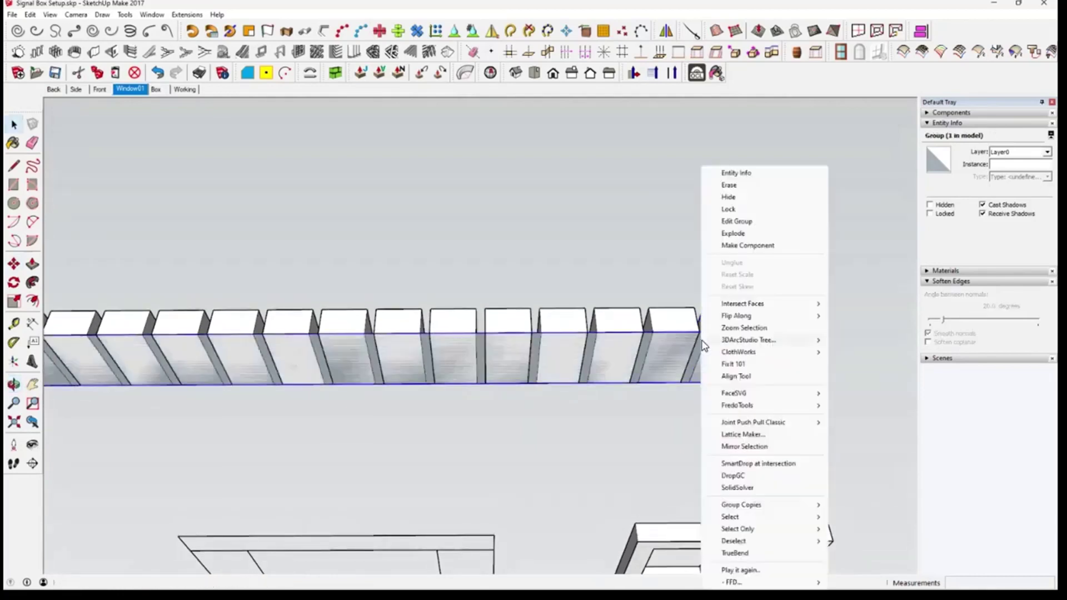
pyautogui.click(738, 197)
pyautogui.scroll(-6, 452, 367)
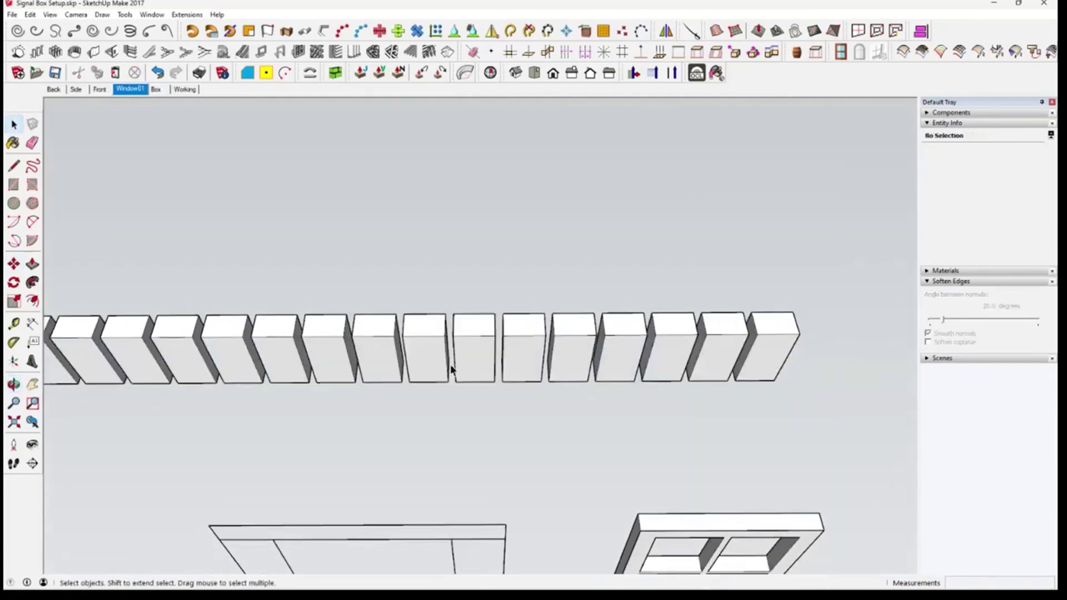
# Select the whole row of bricks and combine it into one group
pyautogui.moveTo(404, 363); pyautogui.dragTo(778, 120, button='middle')
pyautogui.rightClick(742, 453)
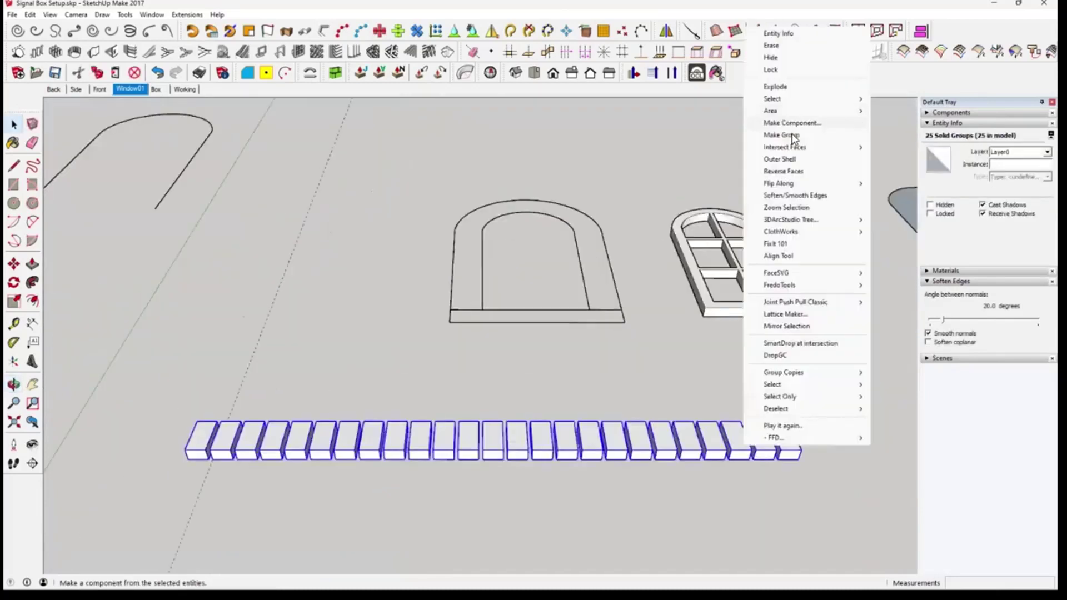
pyautogui.click(772, 133)
# Unhide the long strip beneath the grouped bricks
pyautogui.click(30, 15)
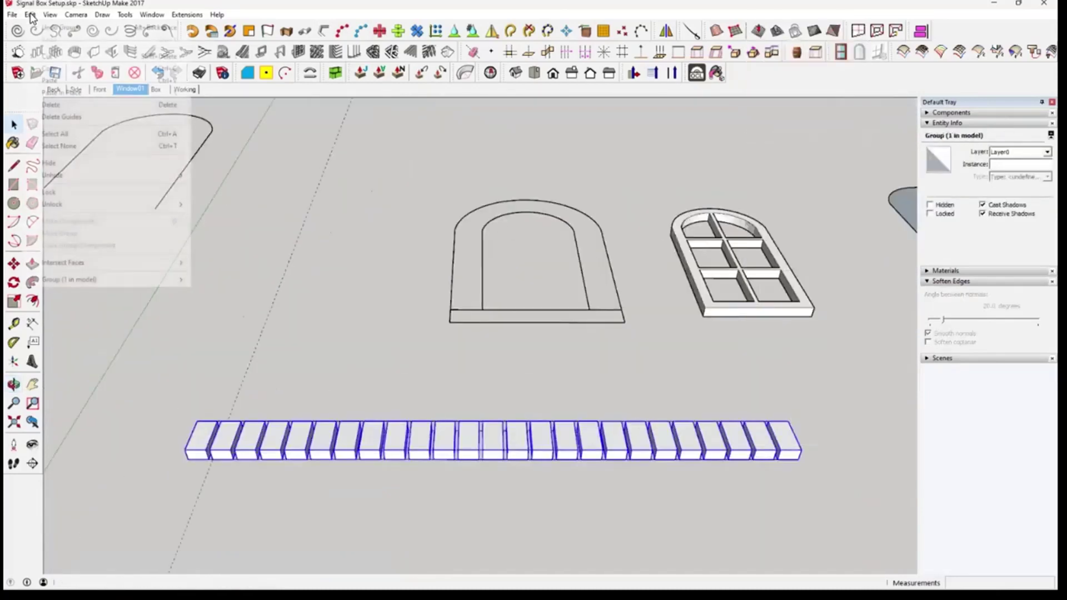
pyautogui.moveTo(183, 182)
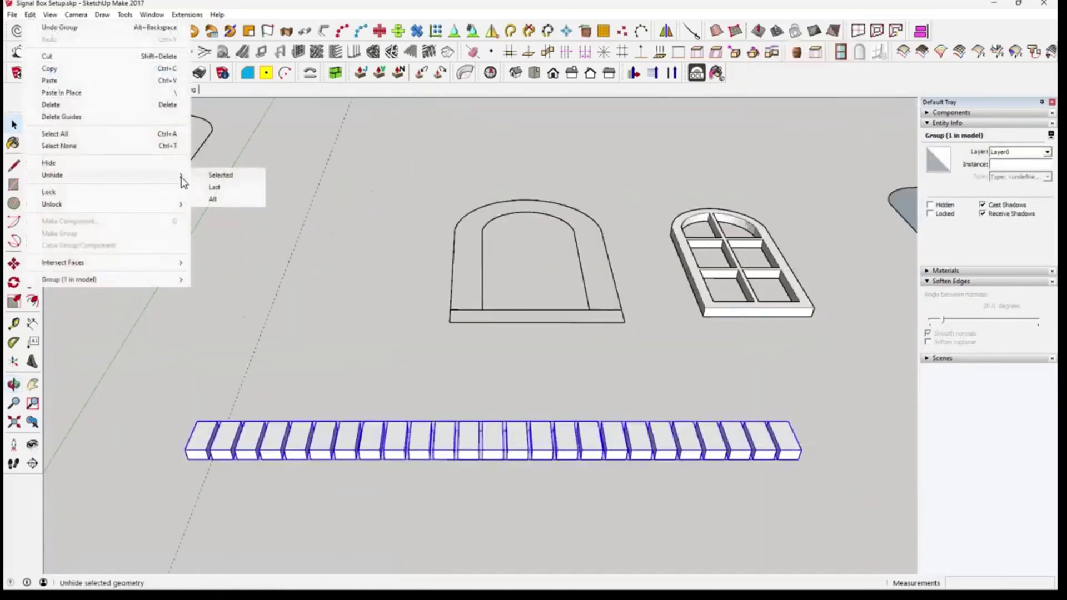
pyautogui.click(235, 191)
# Scale the brick group lengthwise so its right end lines up with the end of the strip
pyautogui.scroll(5, 746, 448)
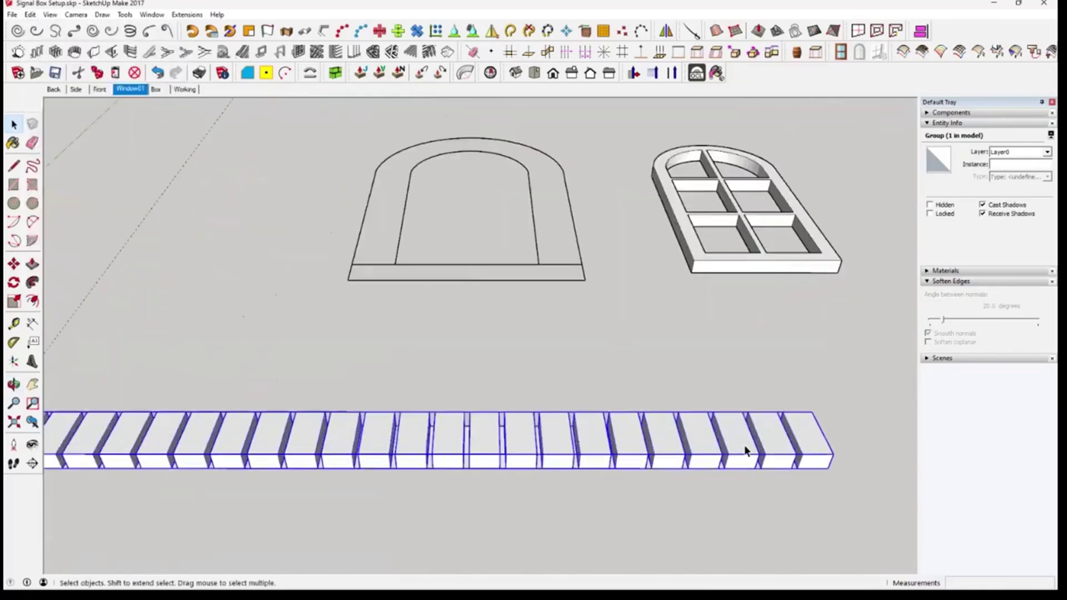
pyautogui.moveTo(691, 417); pyautogui.dragTo(680, 418, button='middle')
pyautogui.moveTo(816, 485); pyautogui.dragTo(773, 467, button='middle')
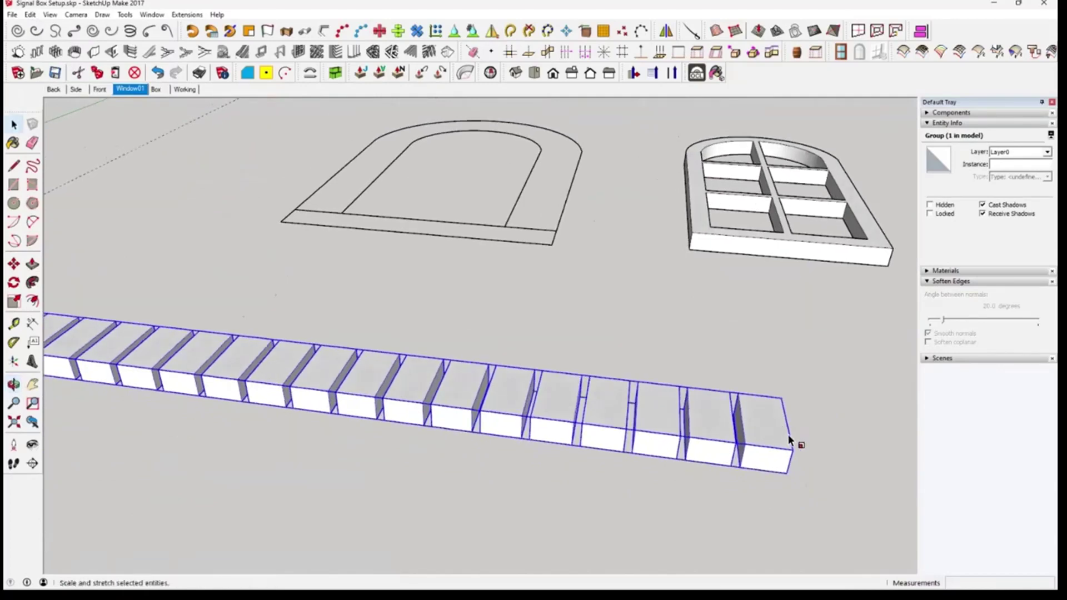
pyautogui.scroll(5, 788, 439)
pyautogui.scroll(-3, 840, 317)
pyautogui.moveTo(828, 317); pyautogui.dragTo(727, 356, button='middle')
pyautogui.moveTo(812, 309); pyautogui.dragTo(722, 370)
pyautogui.moveTo(722, 369); pyautogui.dragTo(663, 389, button='middle')
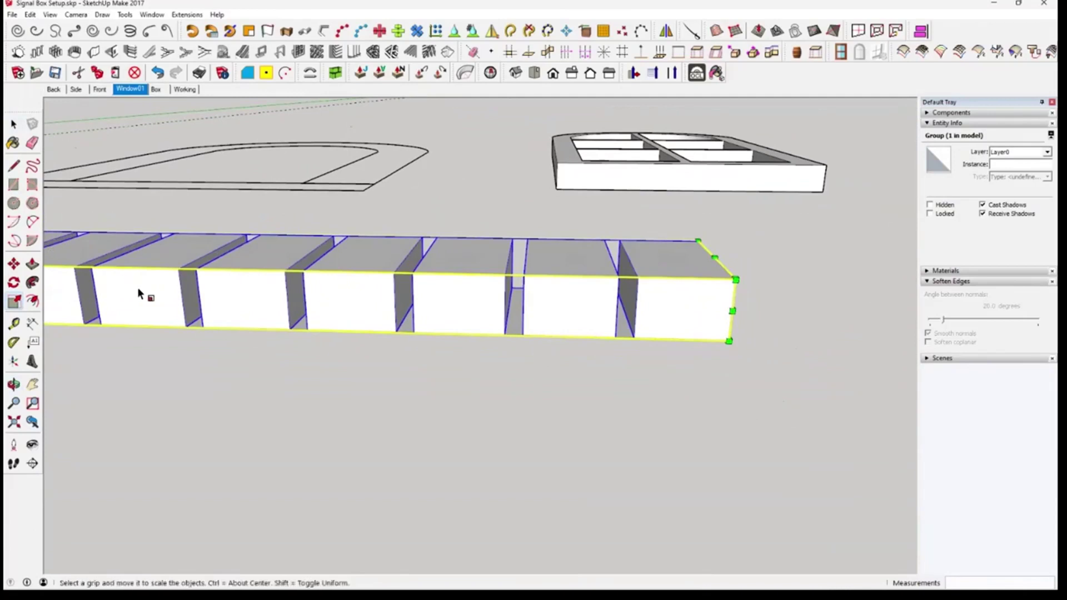
# Inspect the fit of the scaled brick row on the strip and measure along it
pyautogui.press('space')
pyautogui.moveTo(345, 302); pyautogui.dragTo(646, 443, button='middle')
pyautogui.scroll(-4, 645, 361)
pyautogui.moveTo(660, 337)
pyautogui.keyDown('shift'); pyautogui.mouseDown(button='middle')
pyautogui.moveTo(691, 366)
pyautogui.moveTo(662, 369)
pyautogui.moveTo(656, 349)
pyautogui.mouseUp(button='middle'); pyautogui.keyUp('shift')
pyautogui.moveTo(15, 325); pyautogui.dragTo(582, 376, button='middle')
pyautogui.press('t')
pyautogui.click(582, 376)
pyautogui.moveTo(579, 165); pyautogui.dragTo(558, 186, button='middle')
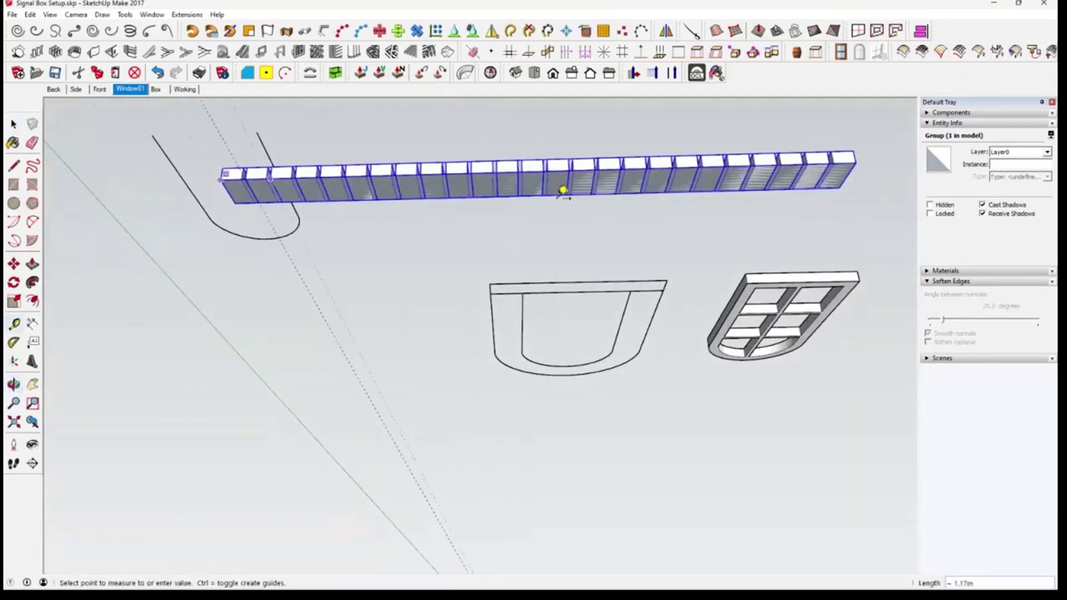
# Hide the brick row group so that only the flat strip remains on show
pyautogui.click(14, 125)
pyautogui.scroll(2, 581, 185)
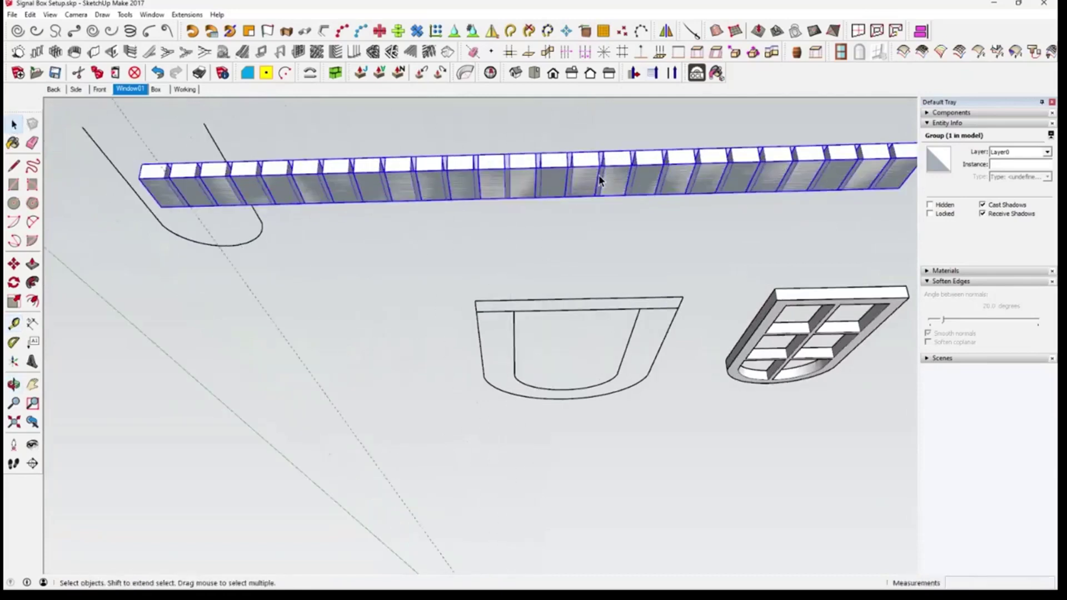
pyautogui.rightClick(566, 163)
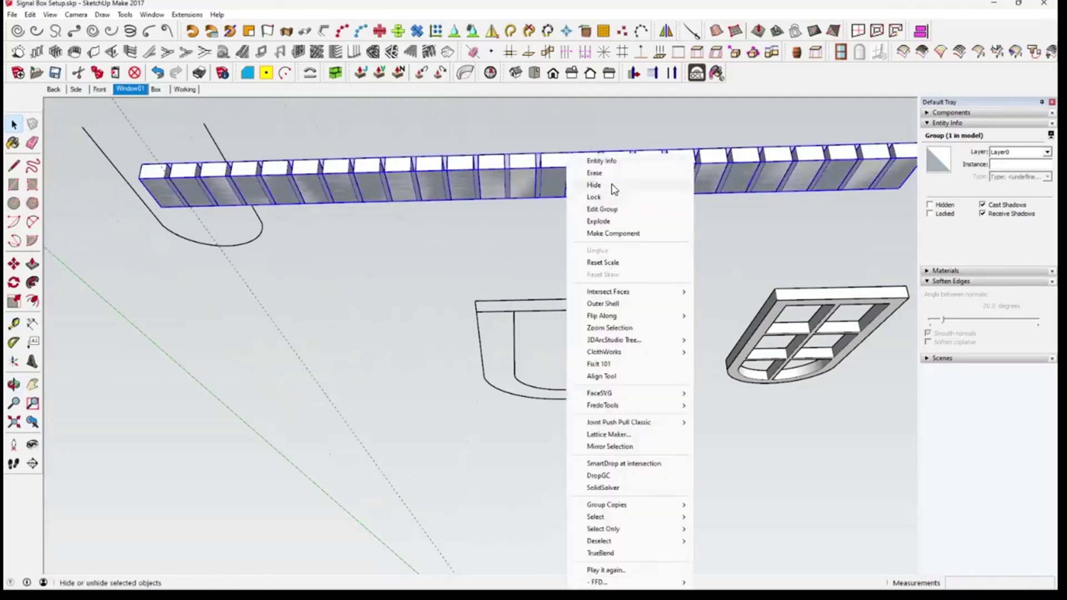
pyautogui.click(612, 185)
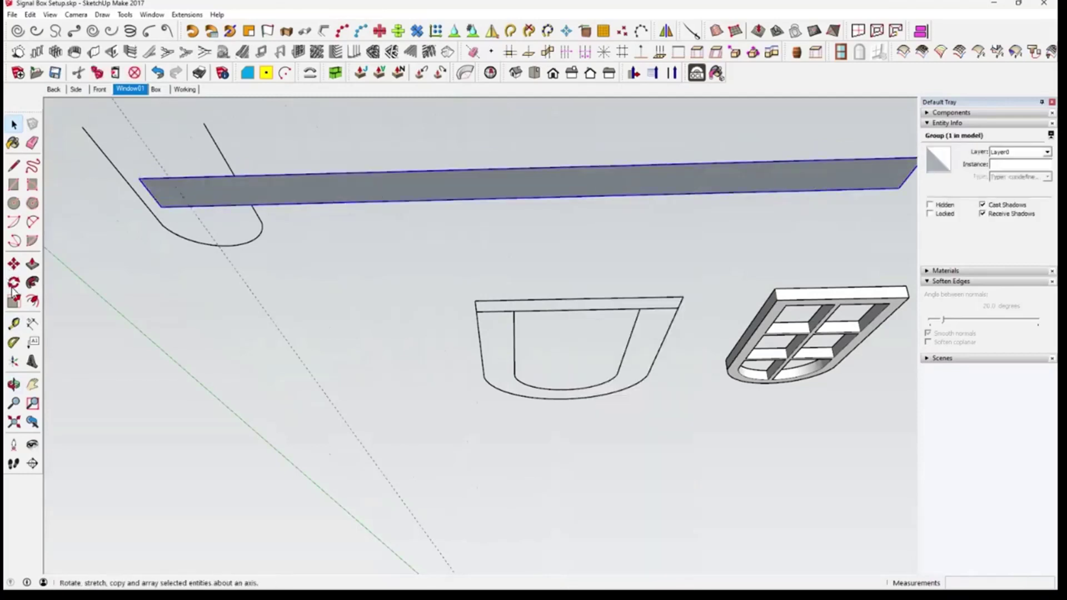
# Place a guide across the strip through its lengthwise midpoint, offset about 1.57 m from the end edge
pyautogui.click(15, 327)
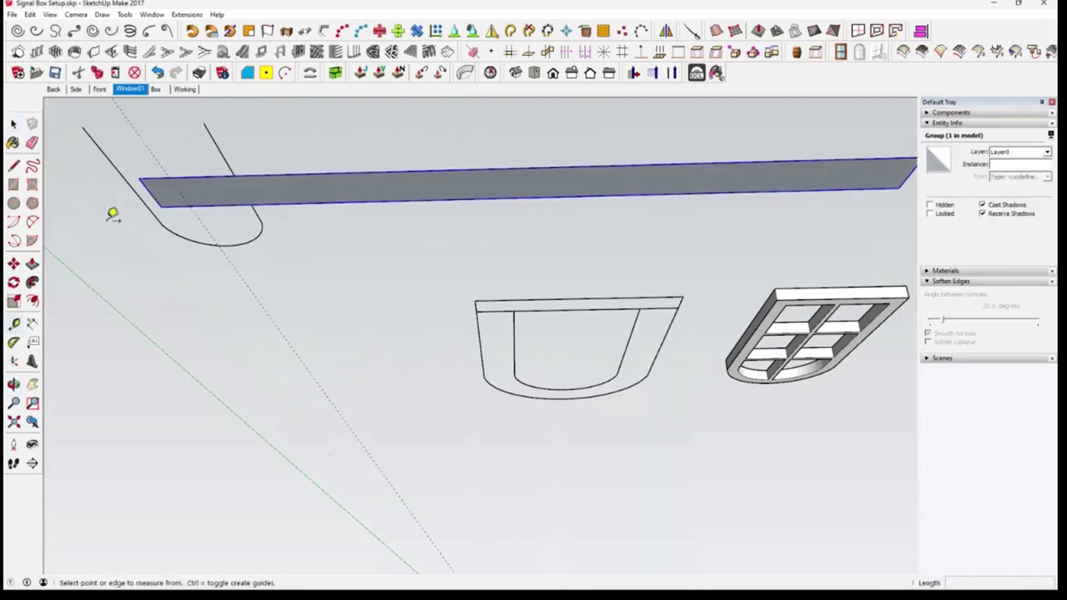
pyautogui.click(162, 198)
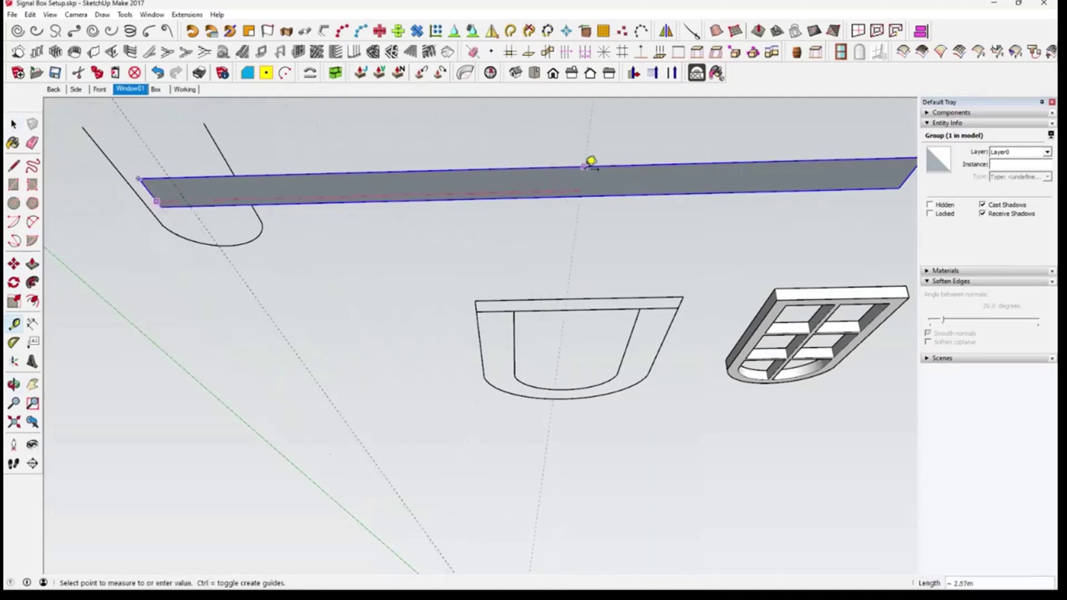
pyautogui.moveTo(594, 245); pyautogui.dragTo(362, 198, button='middle')
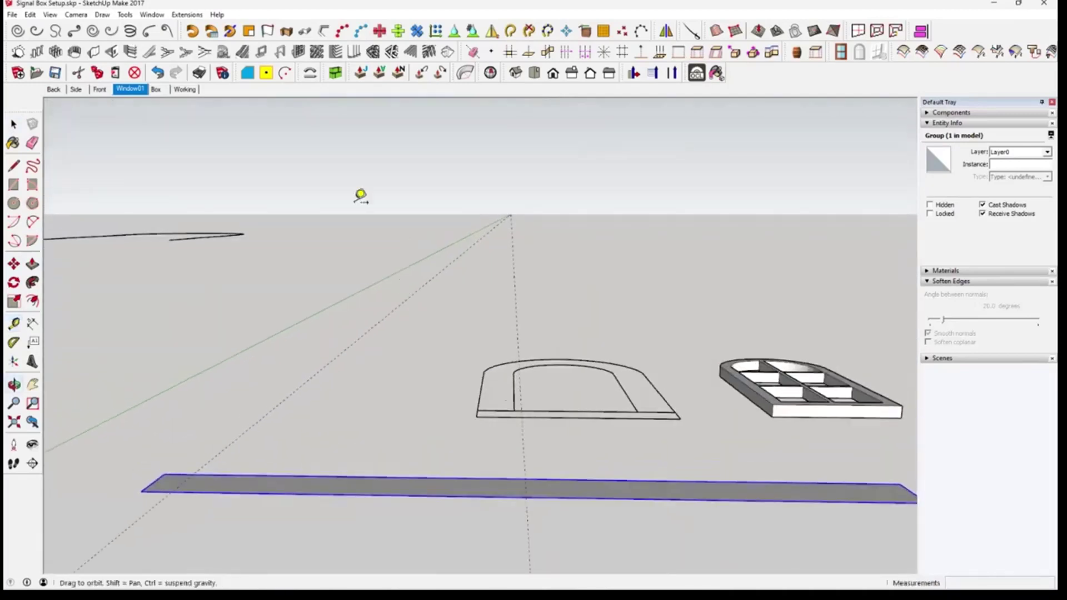
# Unhide the brick row group on the strip
pyautogui.click(30, 14)
pyautogui.moveTo(99, 177)
pyautogui.click(249, 190)
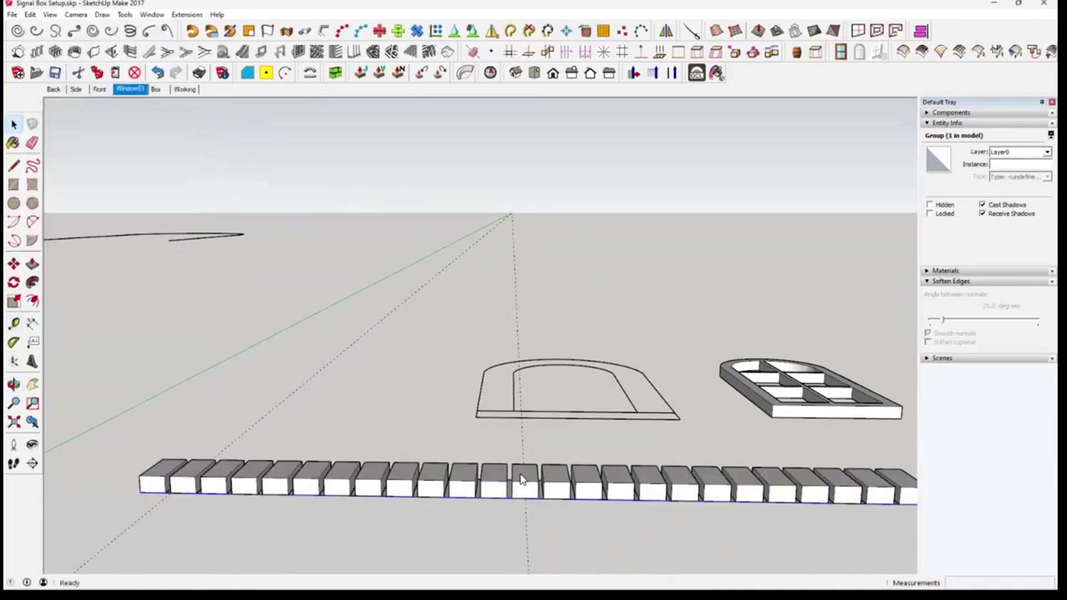
# Open the brick row's centre brick and Push/Pull its short end face outward by 0.10 m to form a taller keystone
pyautogui.moveTo(539, 518); pyautogui.dragTo(534, 353, button='middle')
pyautogui.scroll(3, 537, 351)
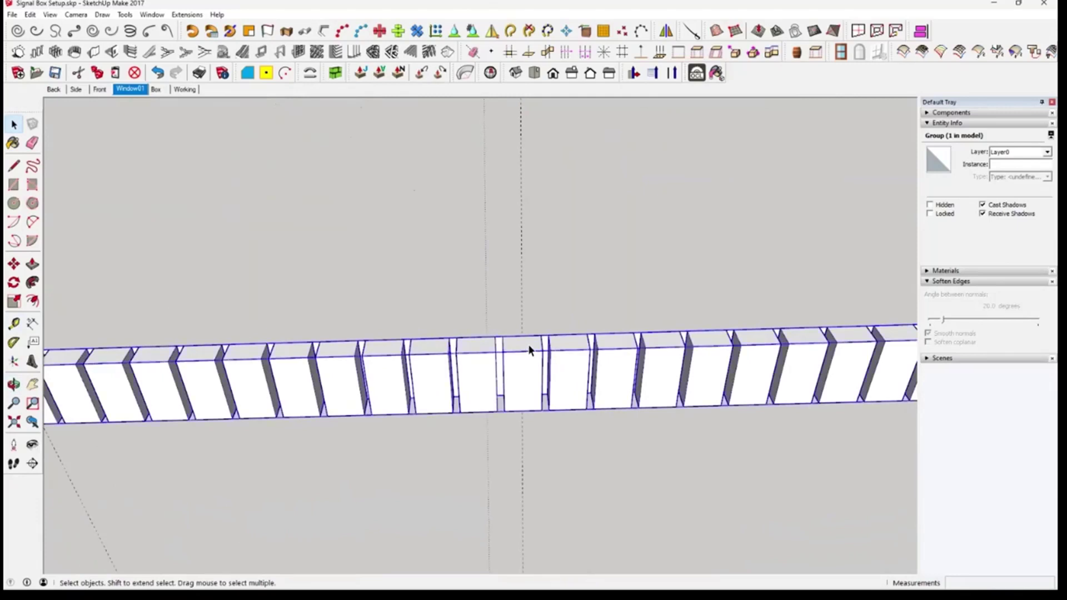
pyautogui.doubleClick(528, 344)
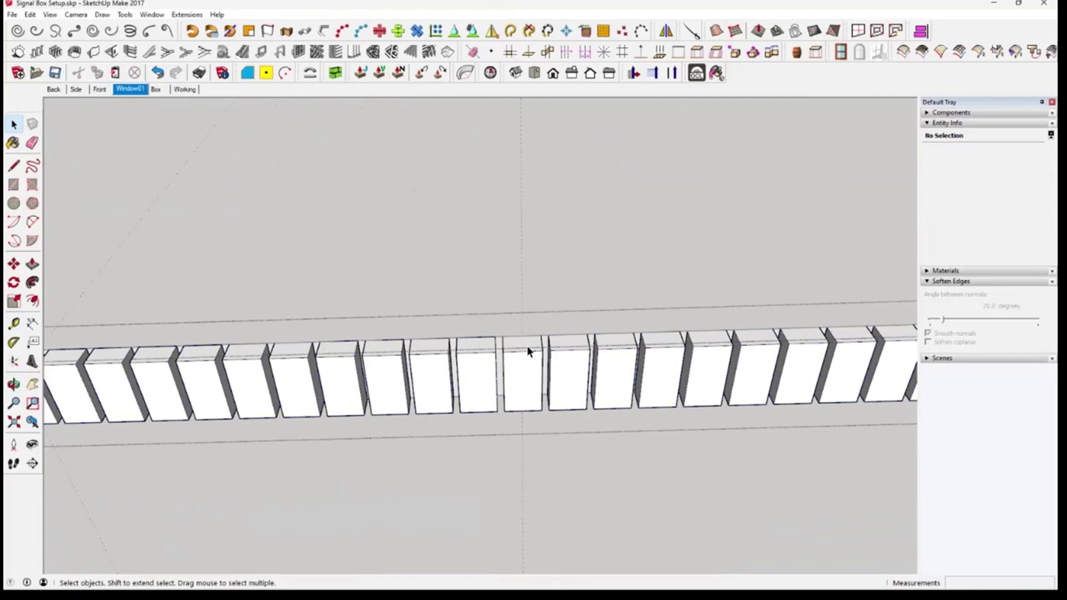
pyautogui.click(528, 361)
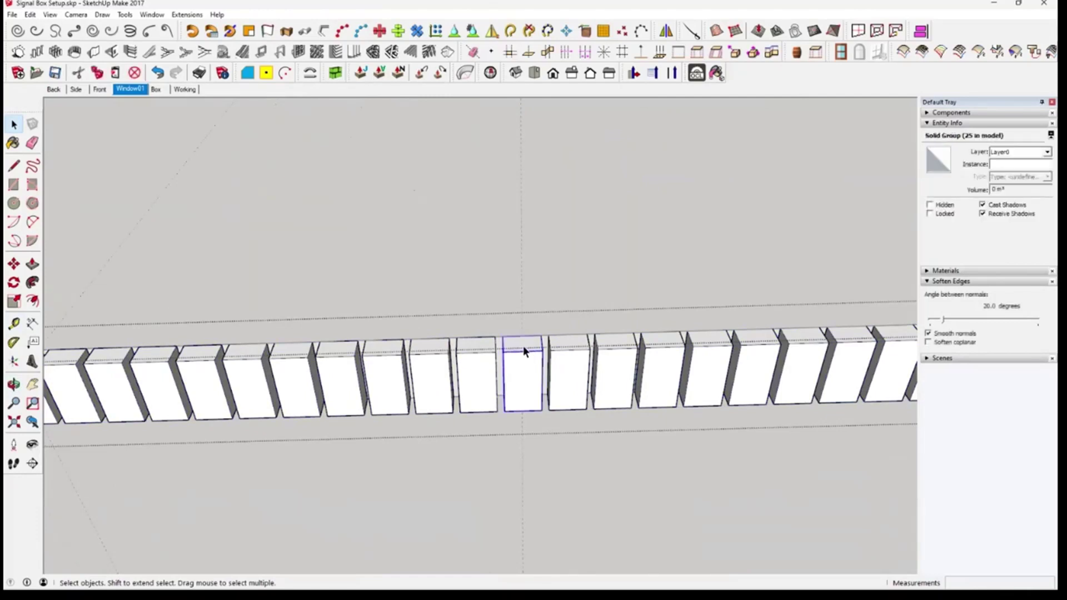
pyautogui.doubleClick(524, 349)
pyautogui.click(524, 346)
pyautogui.moveTo(524, 385); pyautogui.dragTo(529, 358, button='middle')
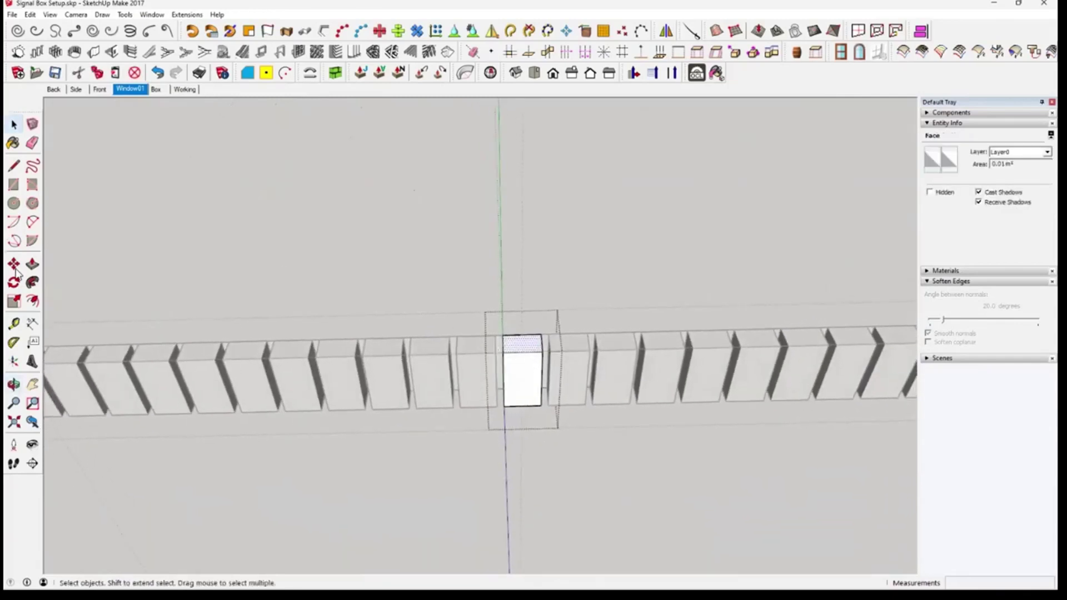
pyautogui.click(31, 264)
pyautogui.moveTo(519, 349); pyautogui.dragTo(522, 322)
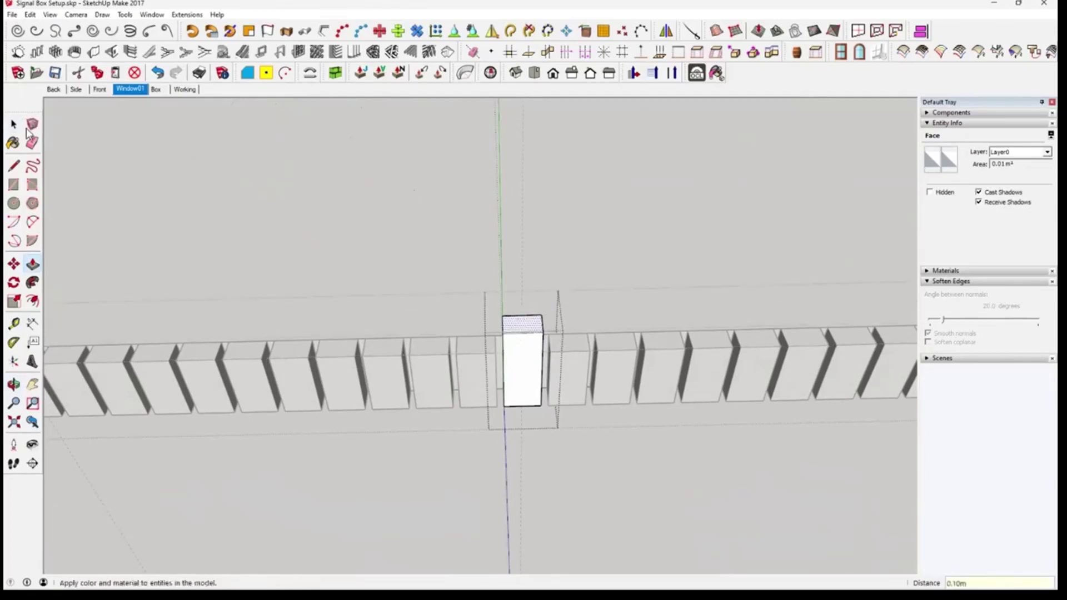
pyautogui.click(15, 123)
pyautogui.click(618, 460)
# Start a line at the outer lower corner of the leftmost brick in the row
pyautogui.moveTo(588, 367); pyautogui.dragTo(567, 398, button='middle')
pyautogui.scroll(-5, 564, 395)
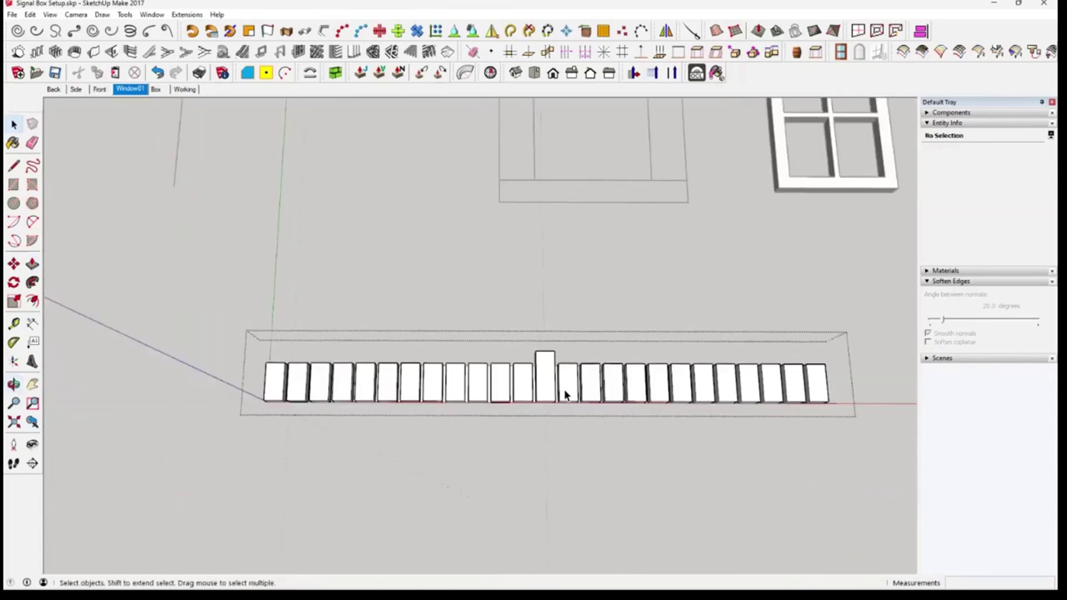
pyautogui.keyDown('shift'); pyautogui.moveTo(632, 390); pyautogui.dragTo(614, 349, button='middle'); pyautogui.keyUp('shift')
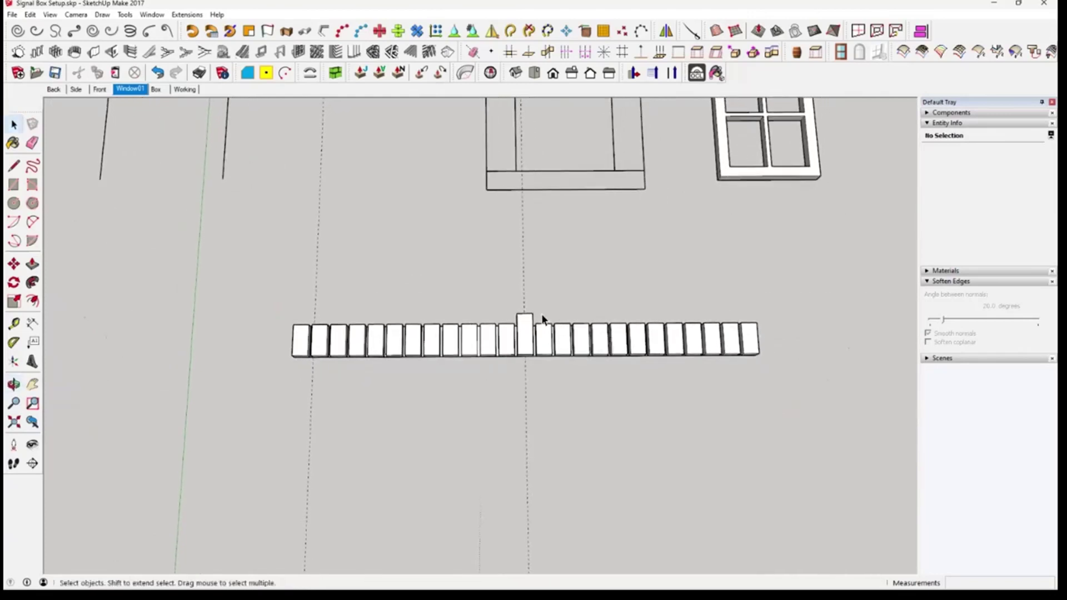
pyautogui.moveTo(568, 284); pyautogui.dragTo(528, 289, button='middle')
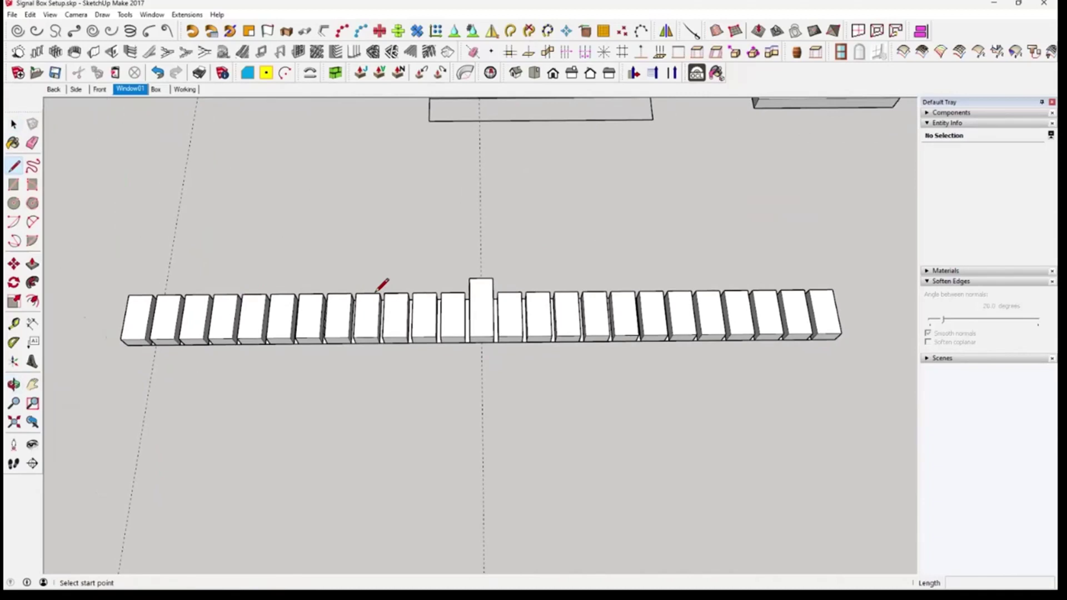
pyautogui.click(121, 339)
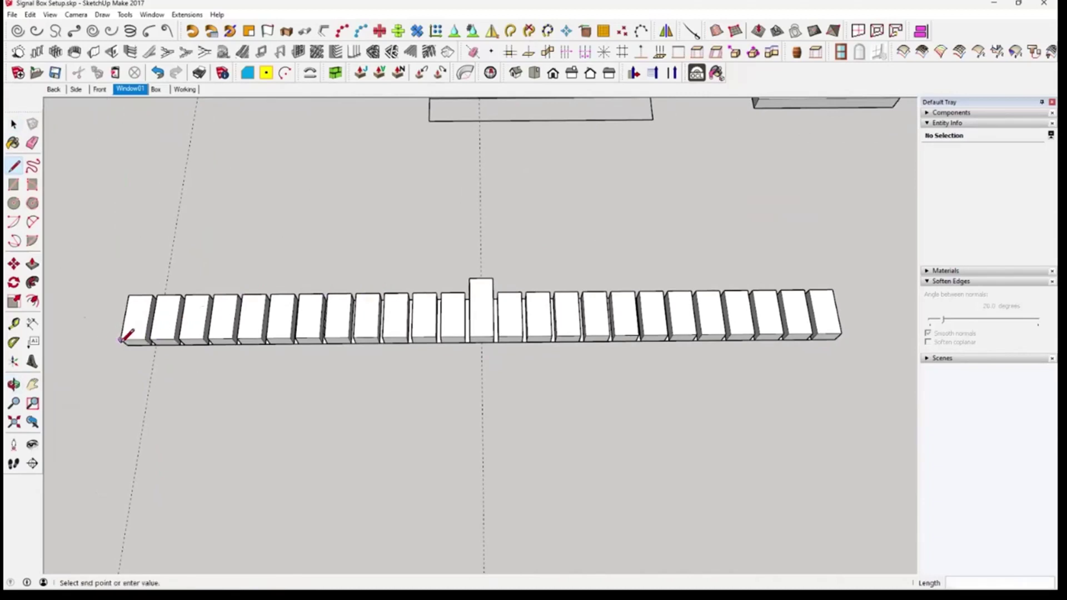
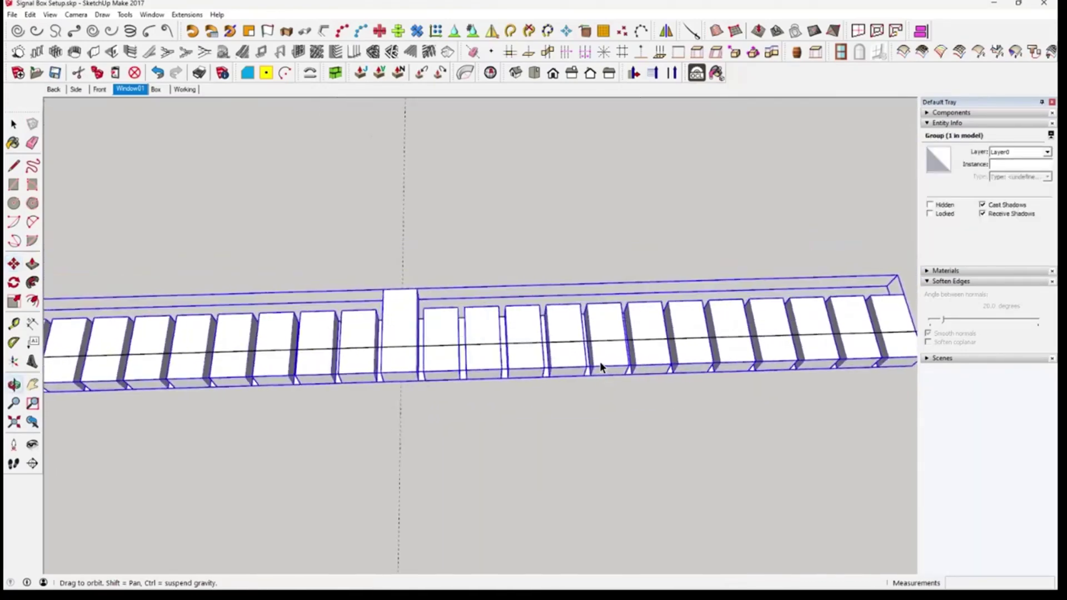
# Try to bend the brick row onto the inner arch curve with Shape Bender, using the straight line along the row's base
pyautogui.click(604, 405)
pyautogui.scroll(-3, 604, 407)
pyautogui.moveTo(592, 222); pyautogui.dragTo(583, 264, button='middle')
pyautogui.keyDown('shift'); pyautogui.moveTo(564, 305); pyautogui.dragTo(542, 358, button='middle'); pyautogui.keyUp('shift')
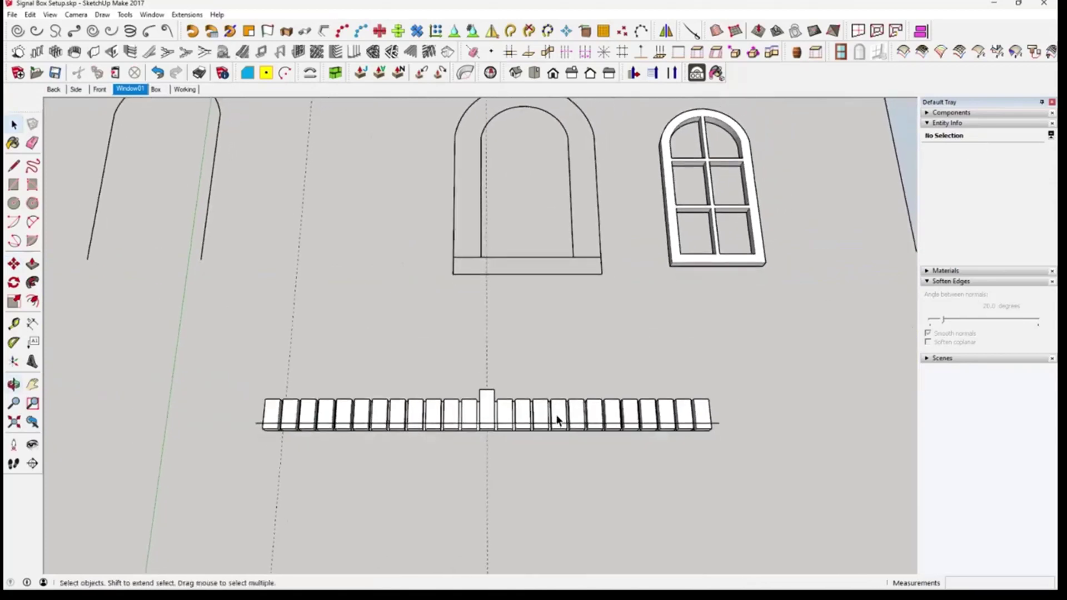
pyautogui.click(556, 416)
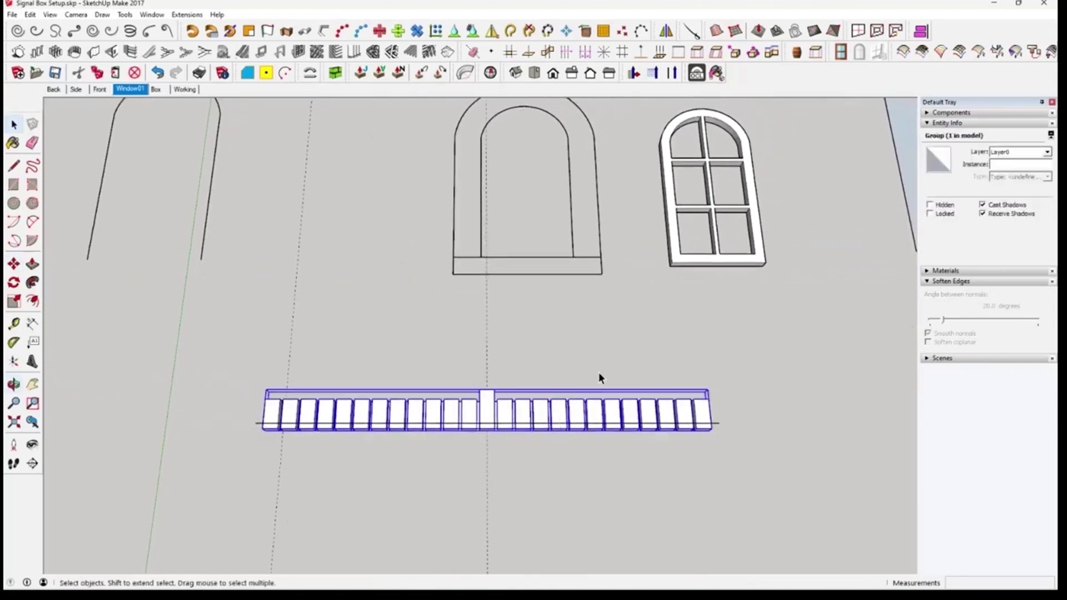
pyautogui.click(310, 73)
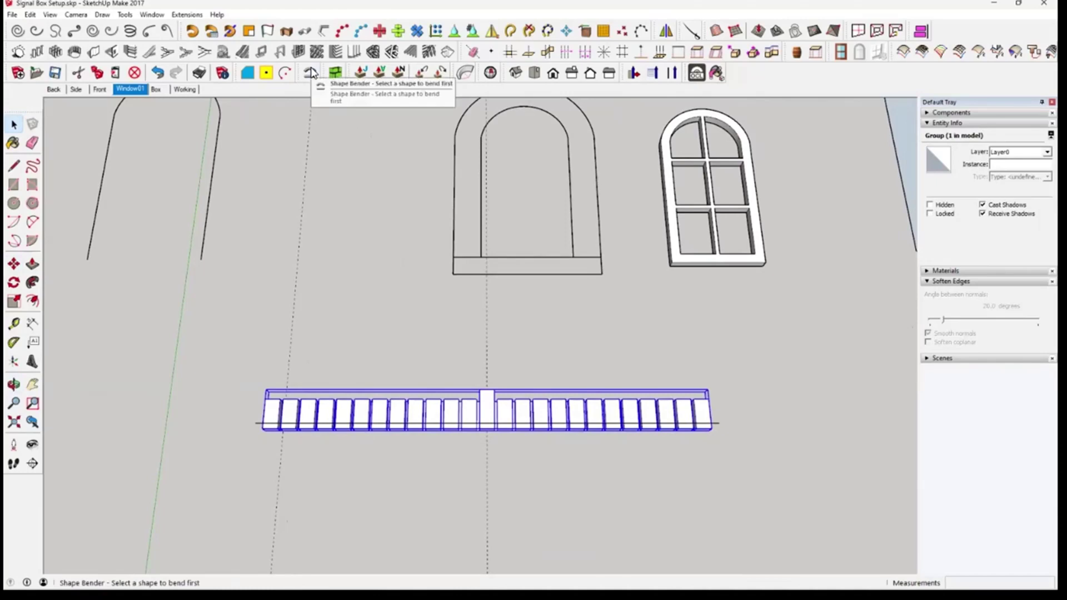
pyautogui.click(312, 73)
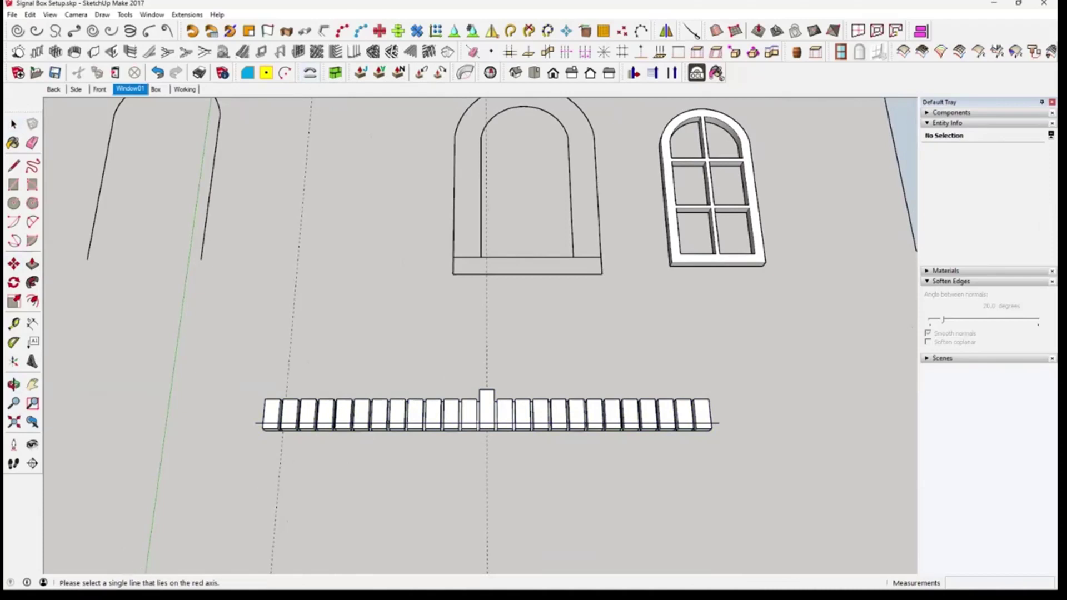
pyautogui.click(719, 425)
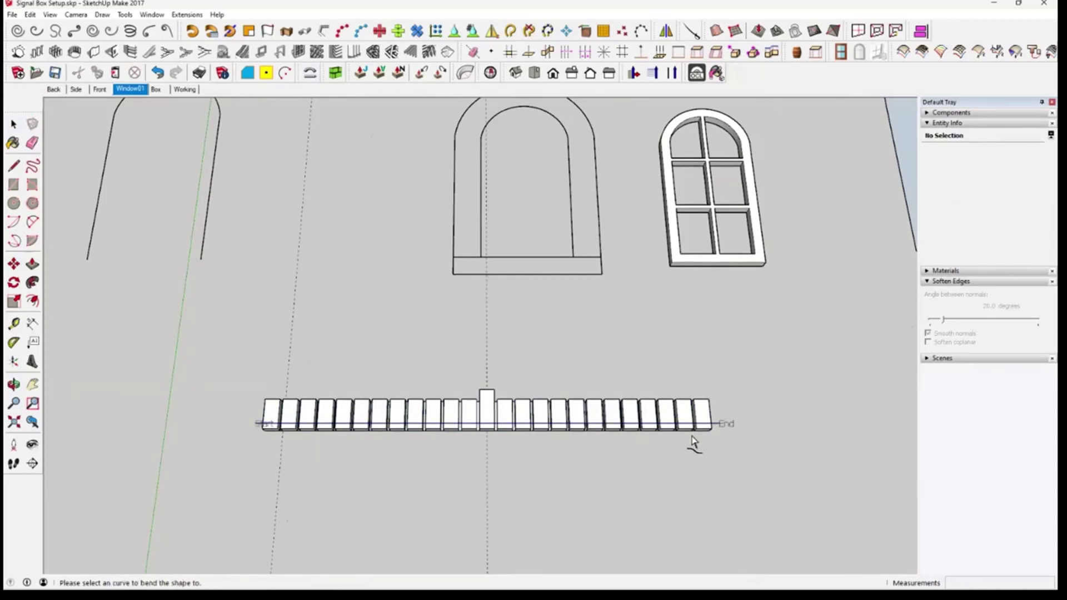
pyautogui.click(571, 199)
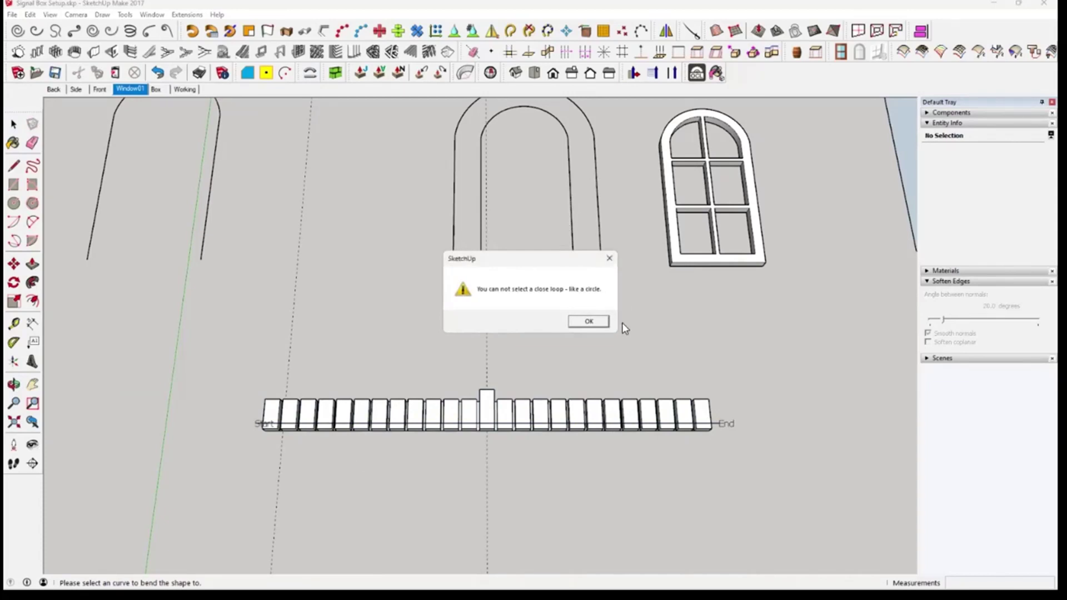
pyautogui.click(573, 322)
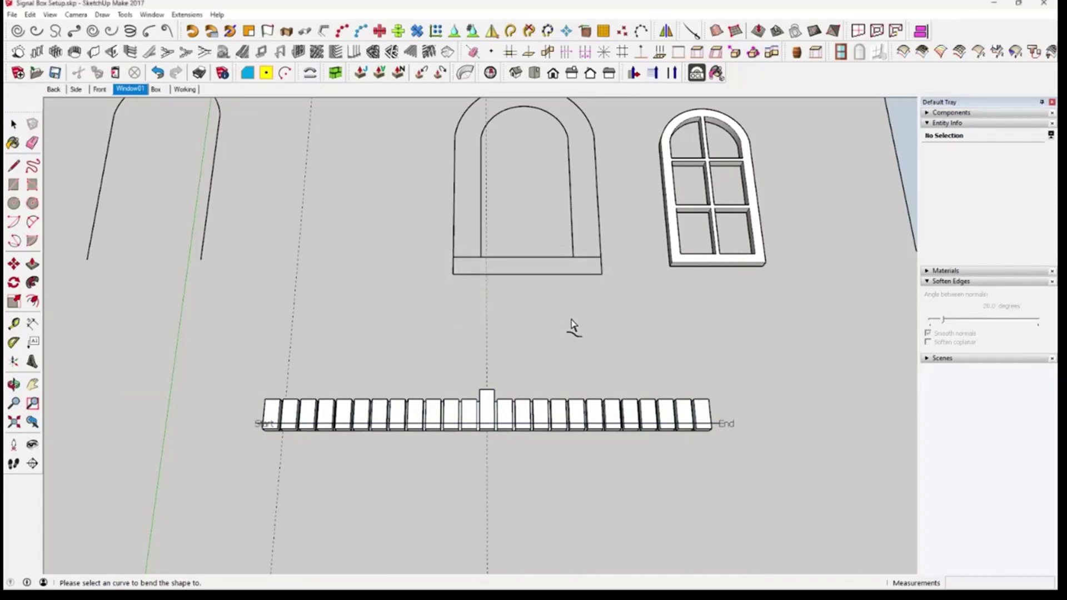
pyautogui.press('space')
# Delete every segment of the horizontal sill line across the surround, leaving the inner arch curve open at its lower ends
pyautogui.moveTo(579, 289)
pyautogui.mouseDown(button='middle')
pyautogui.moveTo(542, 349)
pyautogui.moveTo(559, 376)
pyautogui.moveTo(554, 323)
pyautogui.mouseUp(button='middle')
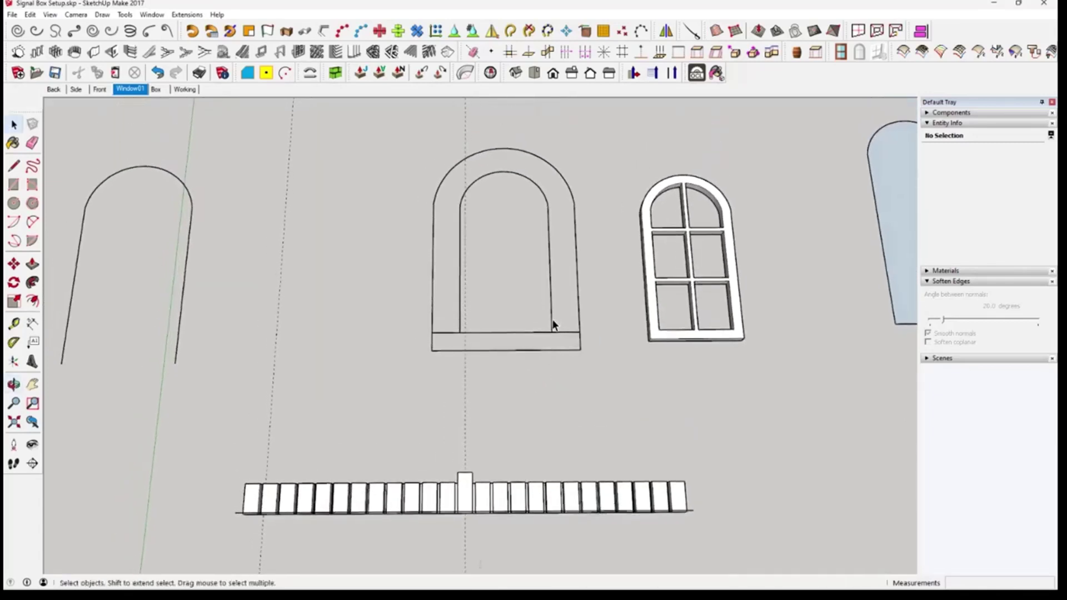
pyautogui.click(552, 321)
pyautogui.click(578, 374)
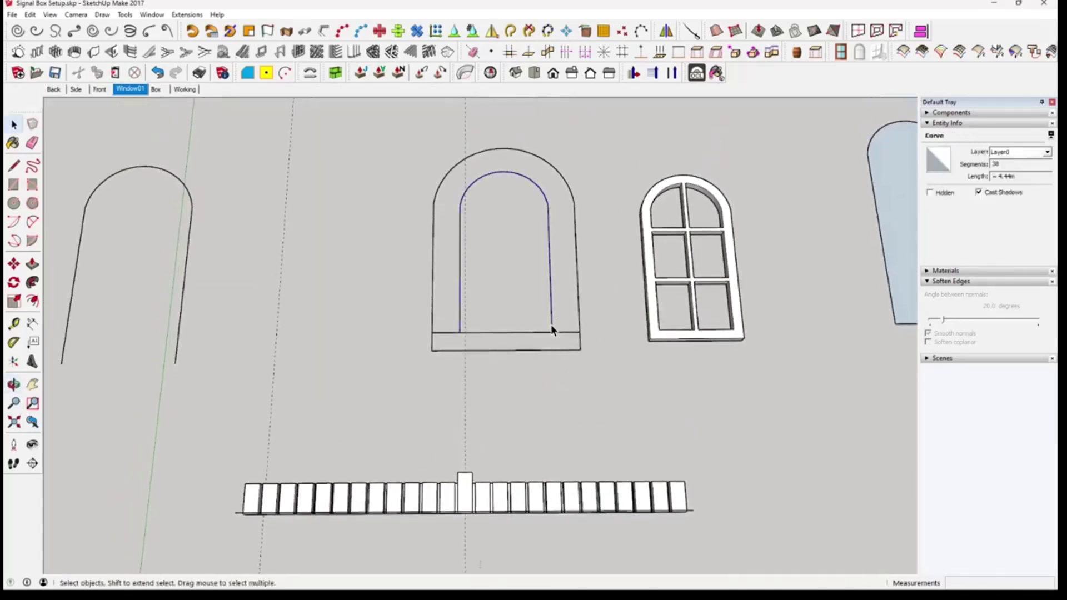
pyautogui.click(554, 319)
pyautogui.click(554, 319)
pyautogui.click(570, 333)
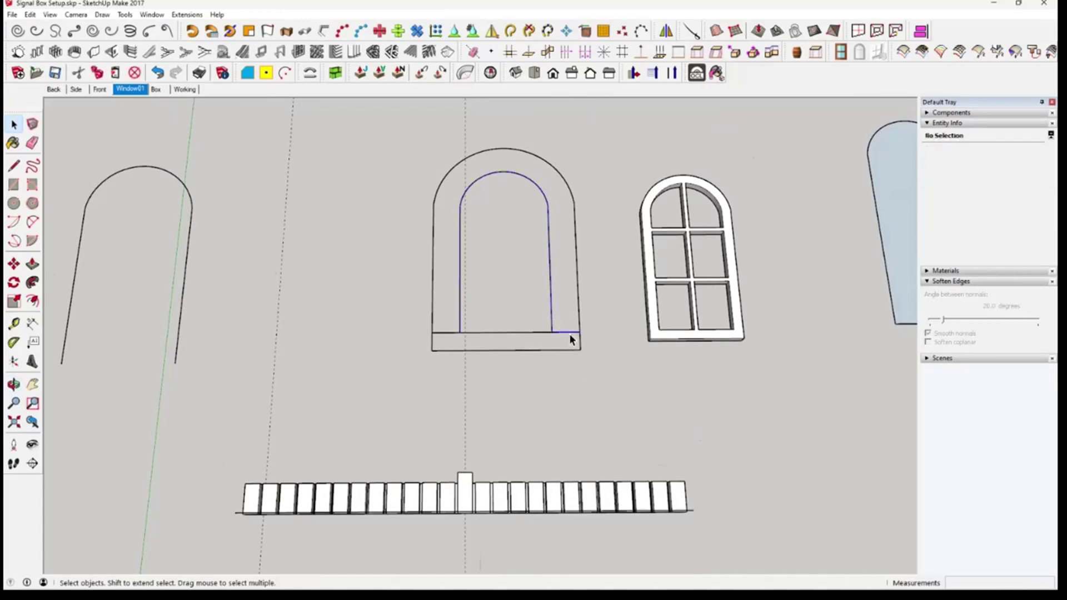
pyautogui.press('Delete')
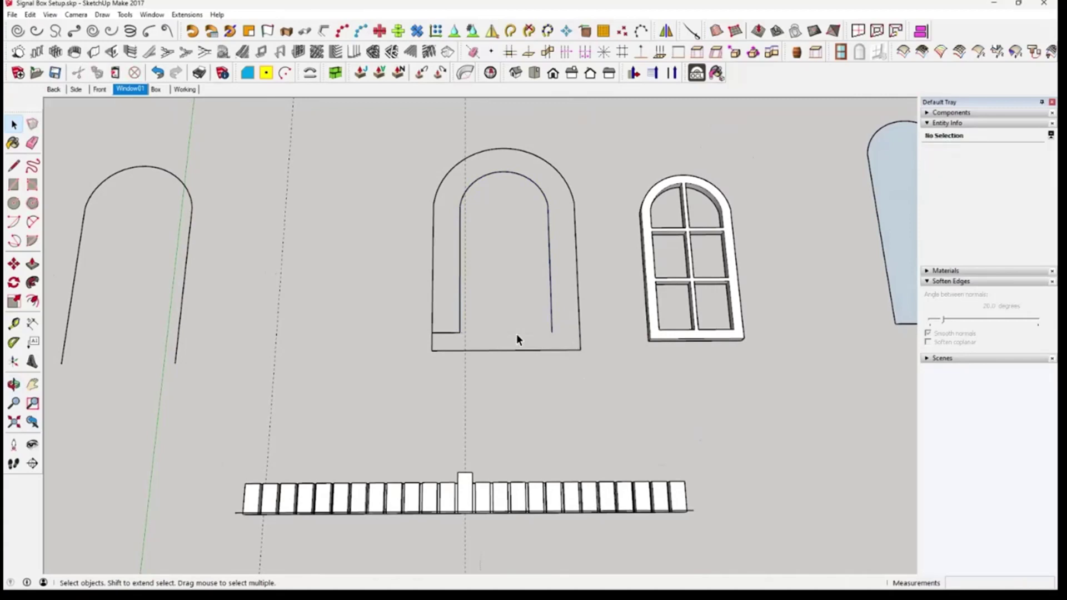
pyautogui.click(450, 335)
pyautogui.press('Delete')
pyautogui.click(460, 319)
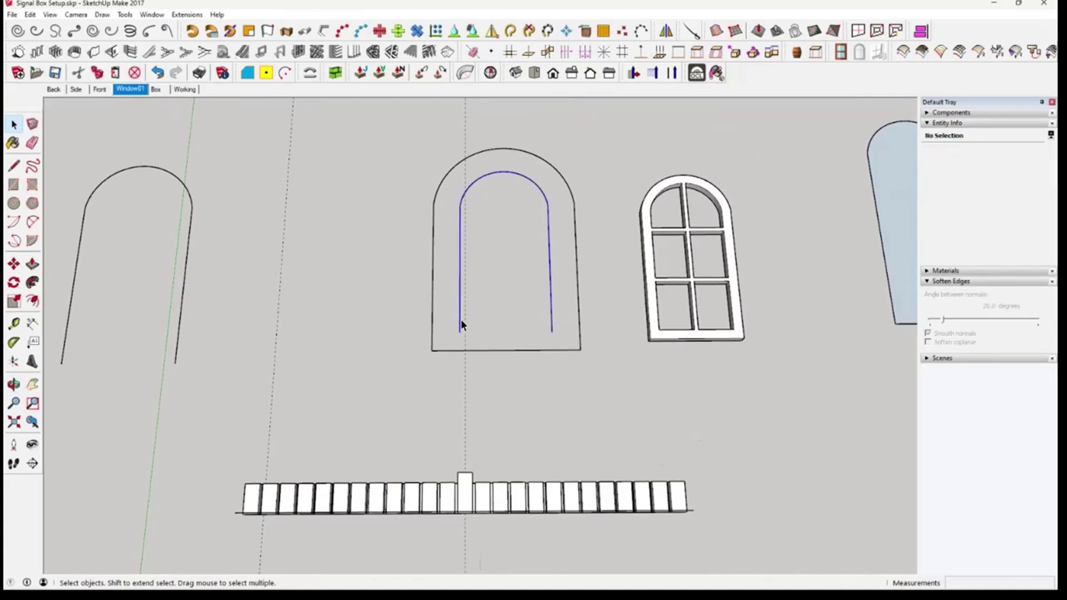
pyautogui.moveTo(594, 408); pyautogui.dragTo(588, 383, button='middle')
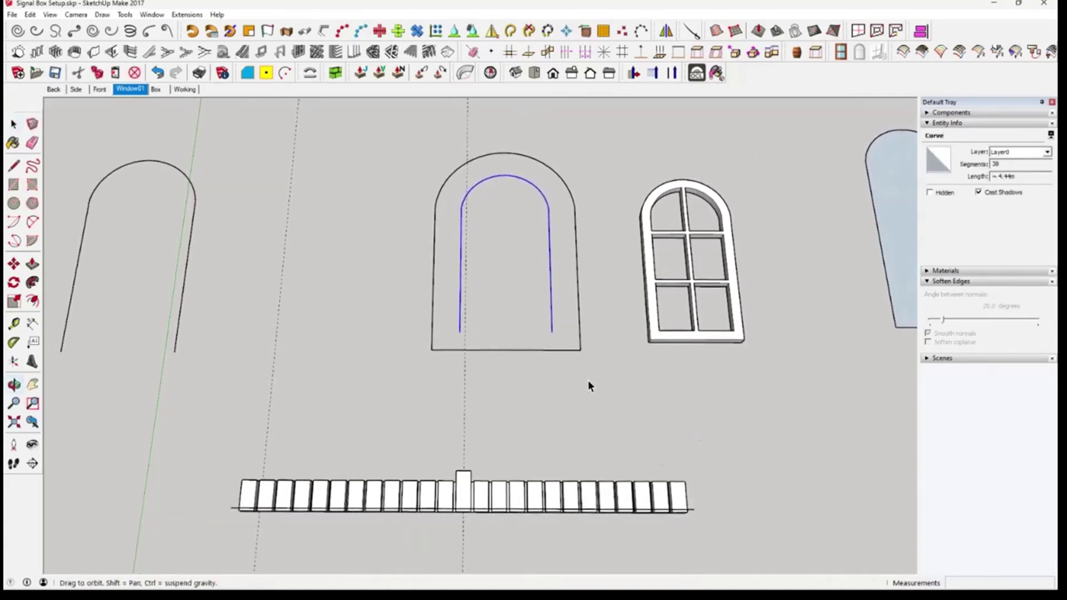
# Bend the brick row along the inner arch curve with Shape Bender, using its base line and keeping the bricks outside the curve
pyautogui.click(549, 491)
pyautogui.click(311, 73)
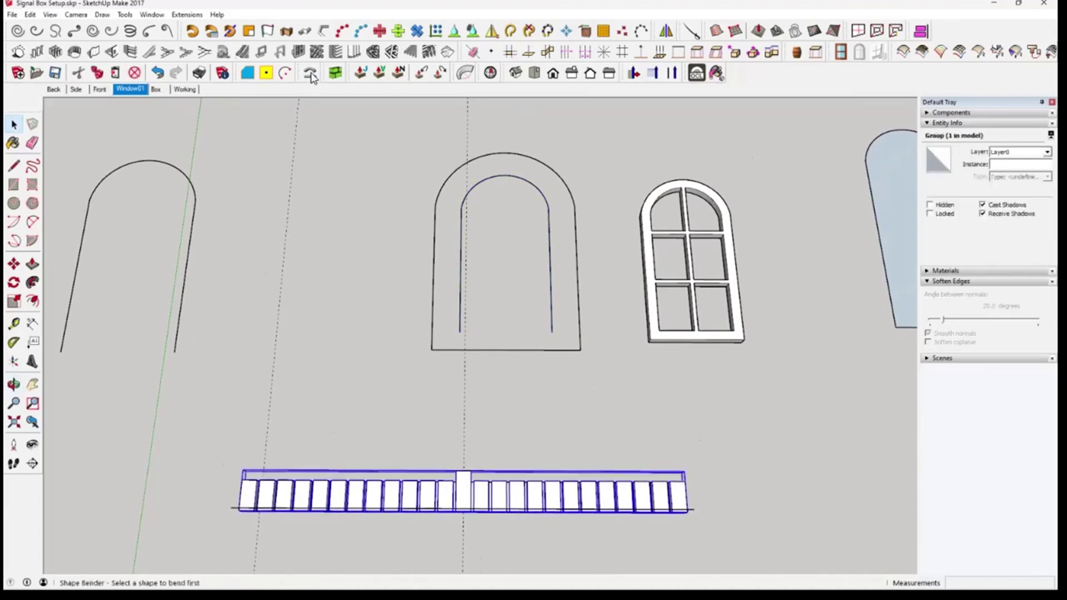
pyautogui.click(694, 509)
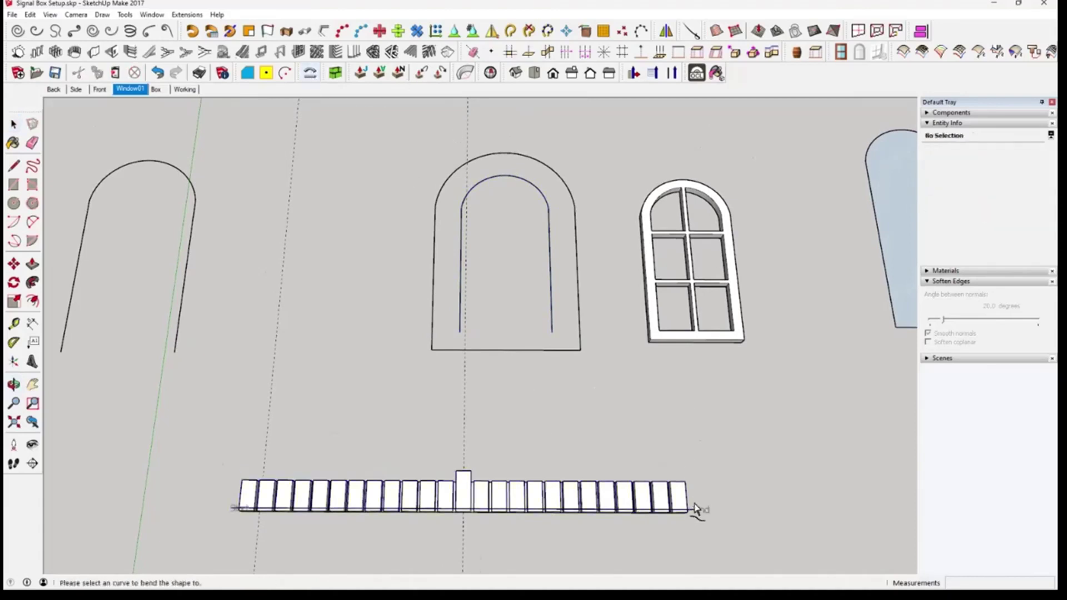
pyautogui.click(551, 317)
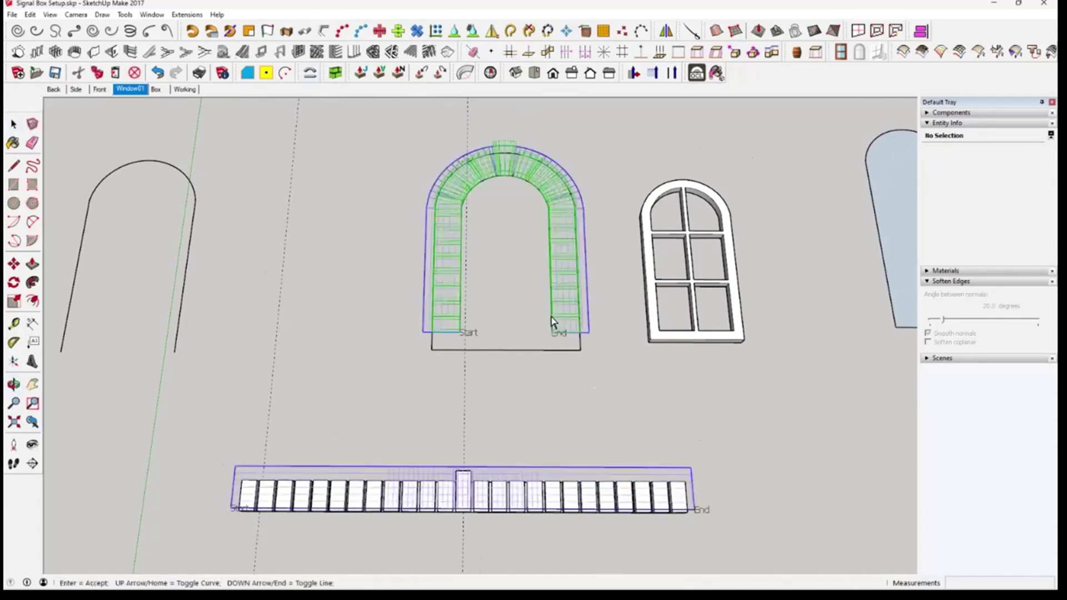
pyautogui.moveTo(515, 220)
pyautogui.mouseDown(button='middle')
pyautogui.moveTo(523, 250)
pyautogui.moveTo(520, 228)
pyautogui.mouseUp(button='middle')
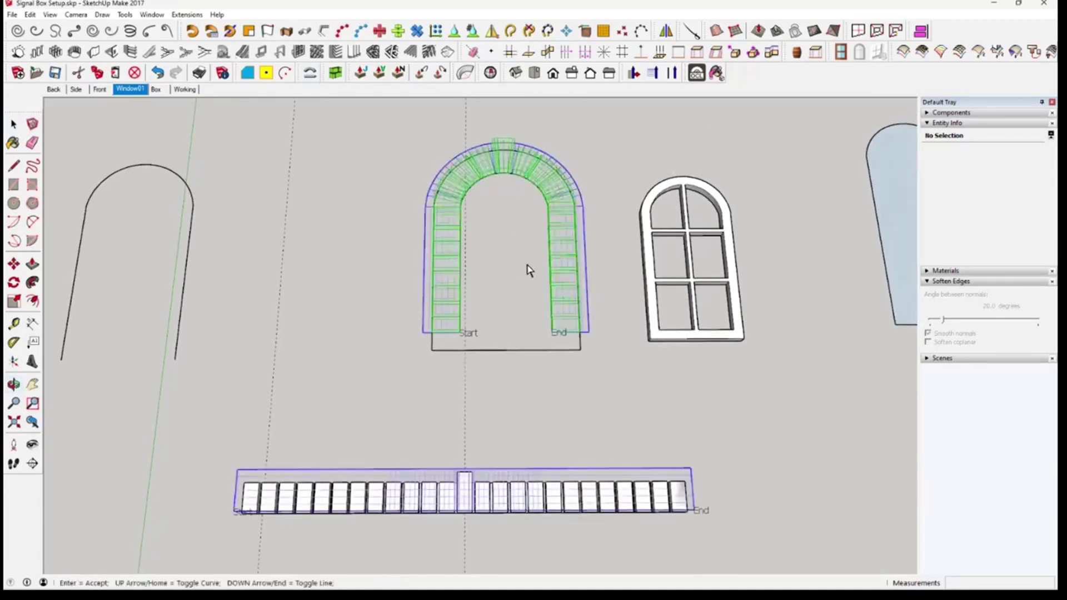
pyautogui.press('Up')
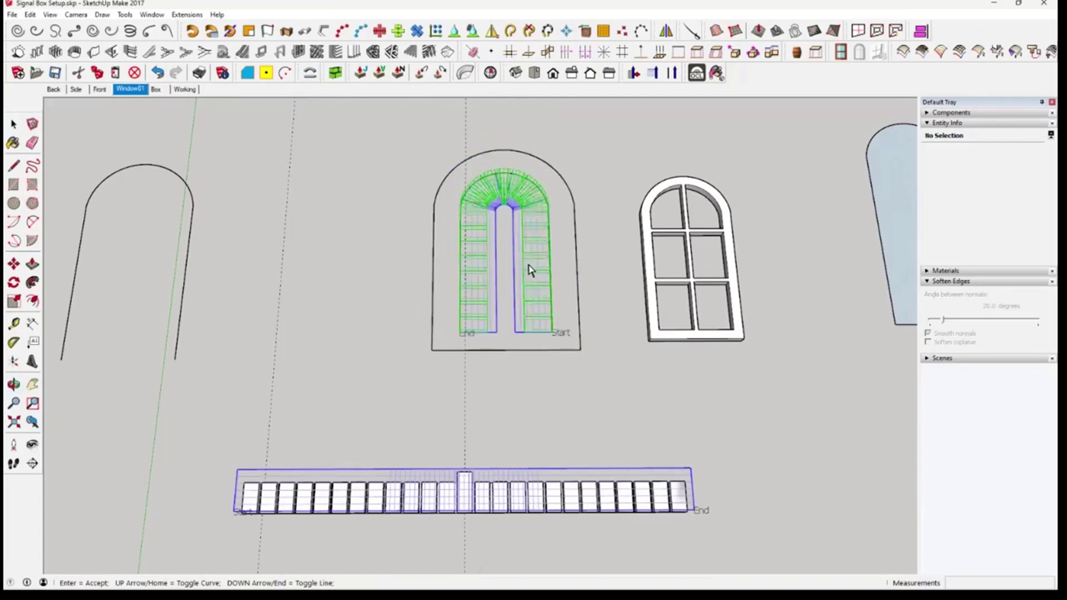
pyautogui.press('Up')
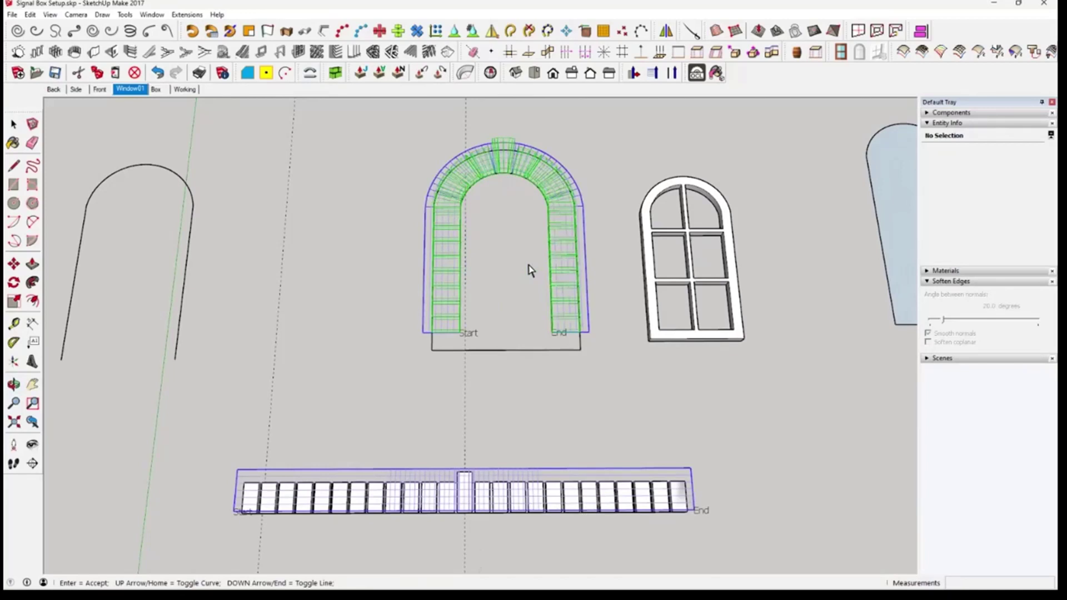
pyautogui.press('Return')
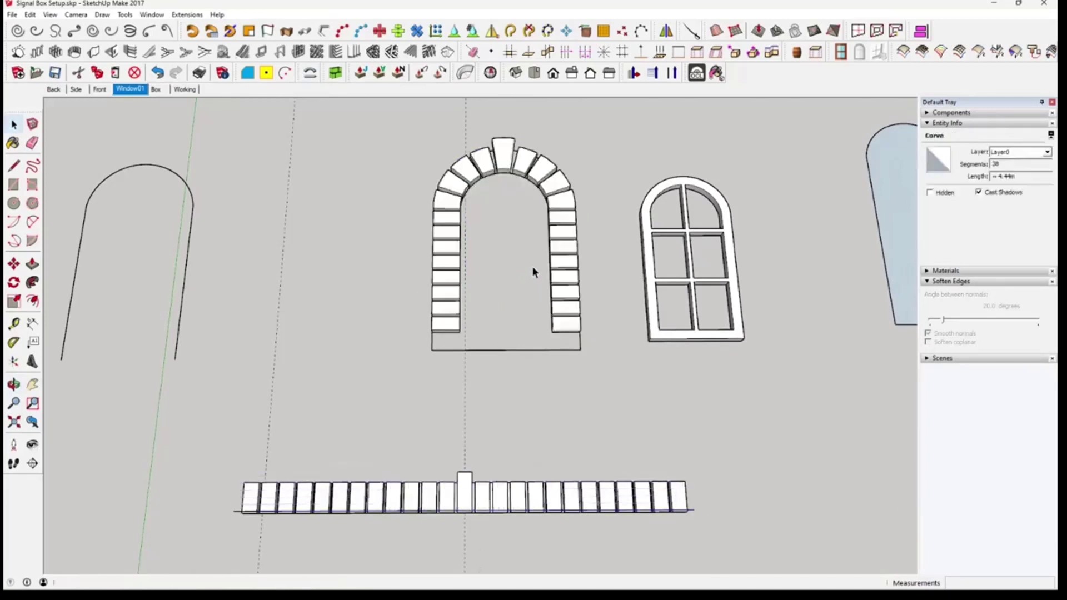
# Hide the bent brick arch component on the surround outline
pyautogui.click(11, 123)
pyautogui.click(363, 309)
pyautogui.moveTo(522, 372); pyautogui.dragTo(615, 170, button='middle')
pyautogui.rightClick(615, 136)
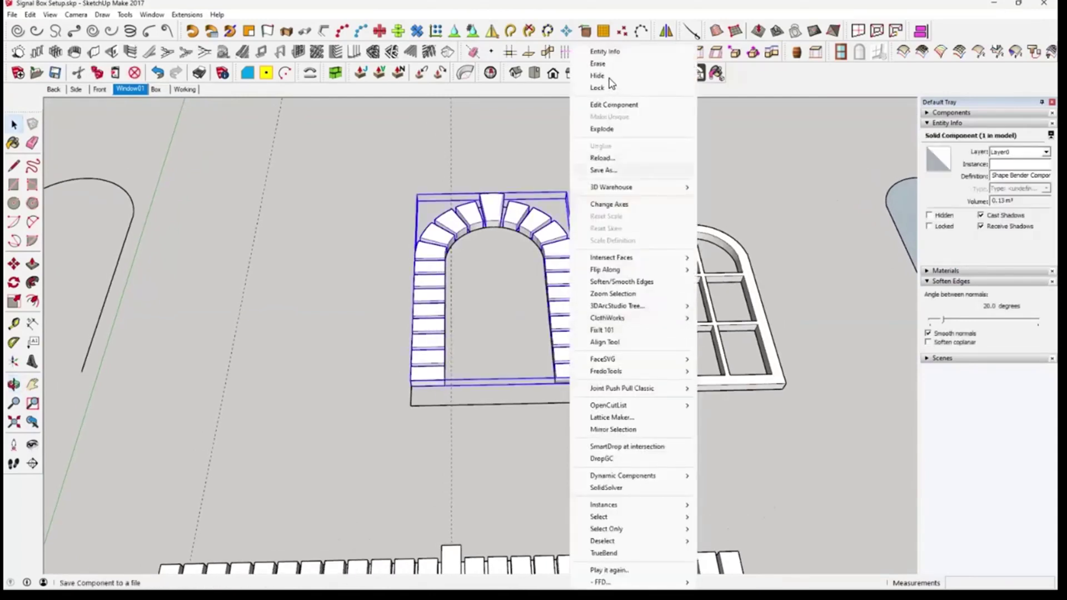
pyautogui.click(609, 77)
# Redraw the sill line across the full width of the surround, passing through both lower ends of the inner arch
pyautogui.click(15, 166)
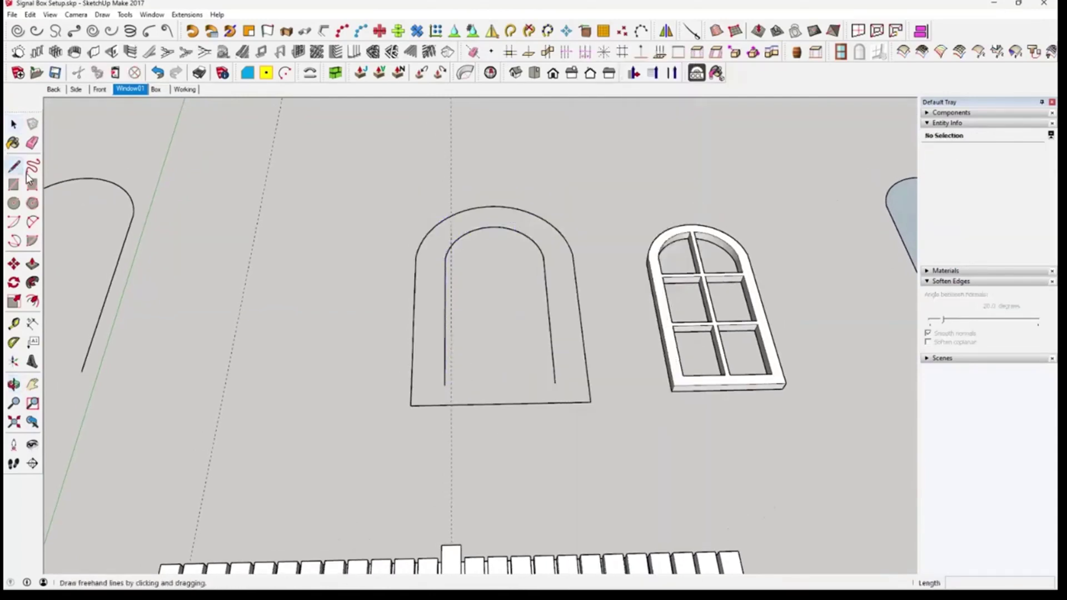
pyautogui.click(445, 385)
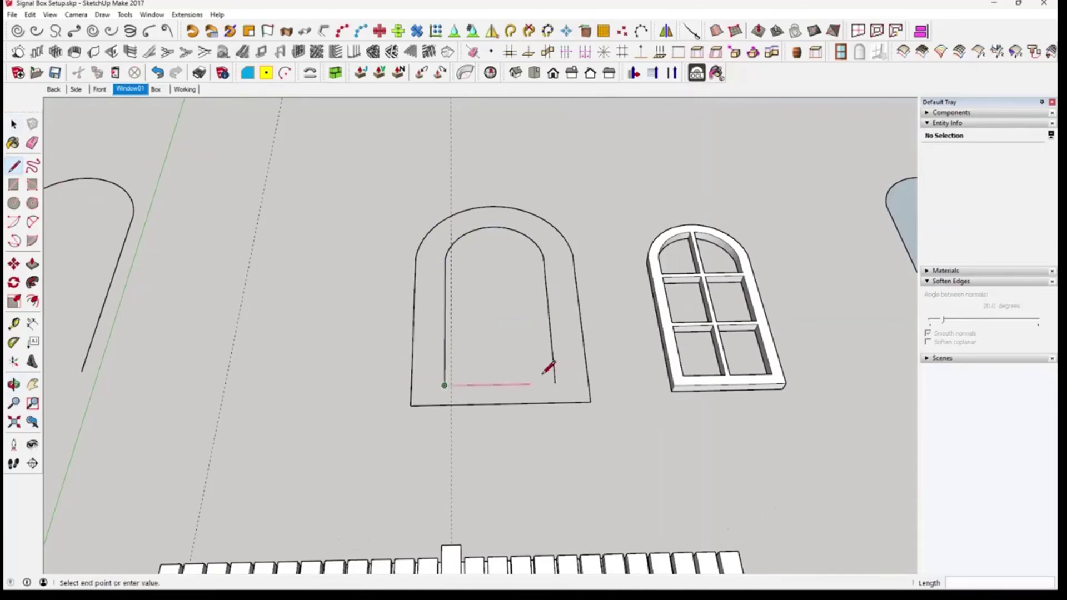
pyautogui.click(588, 383)
pyautogui.press('Escape')
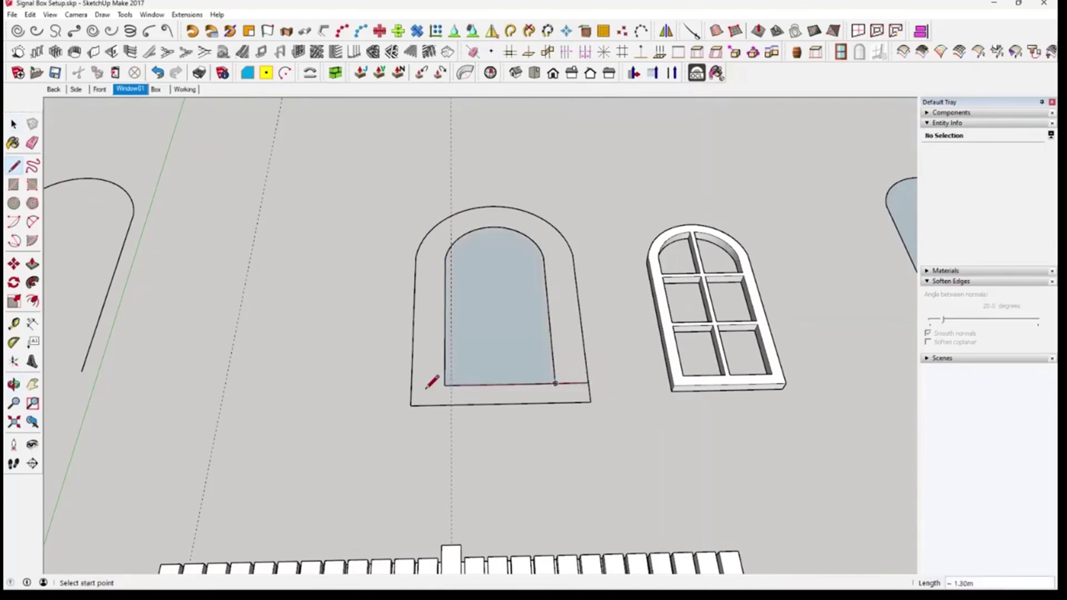
pyautogui.click(455, 385)
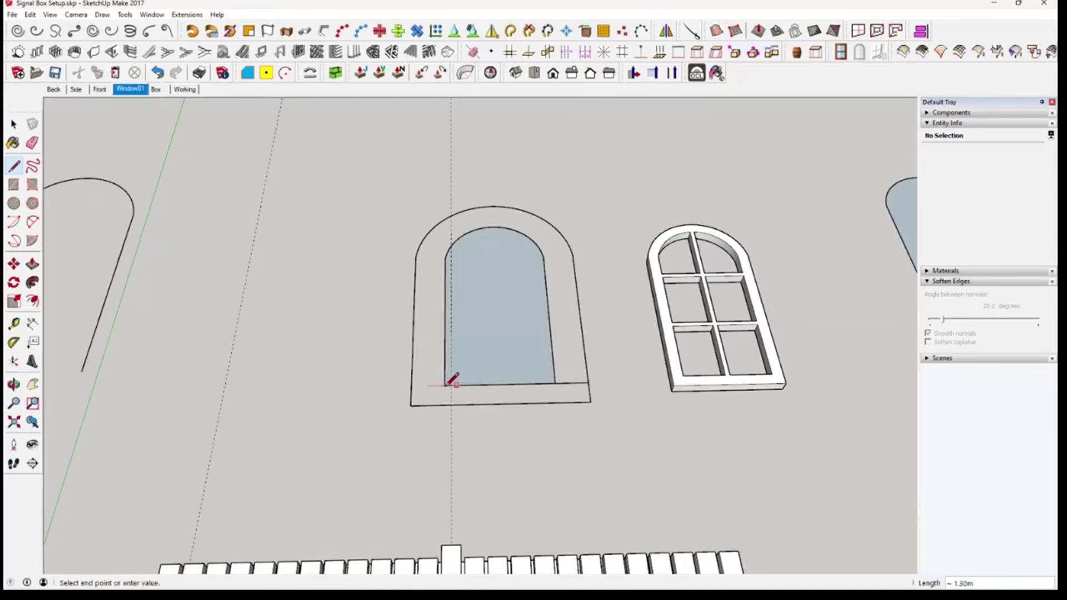
pyautogui.click(412, 386)
pyautogui.press('space')
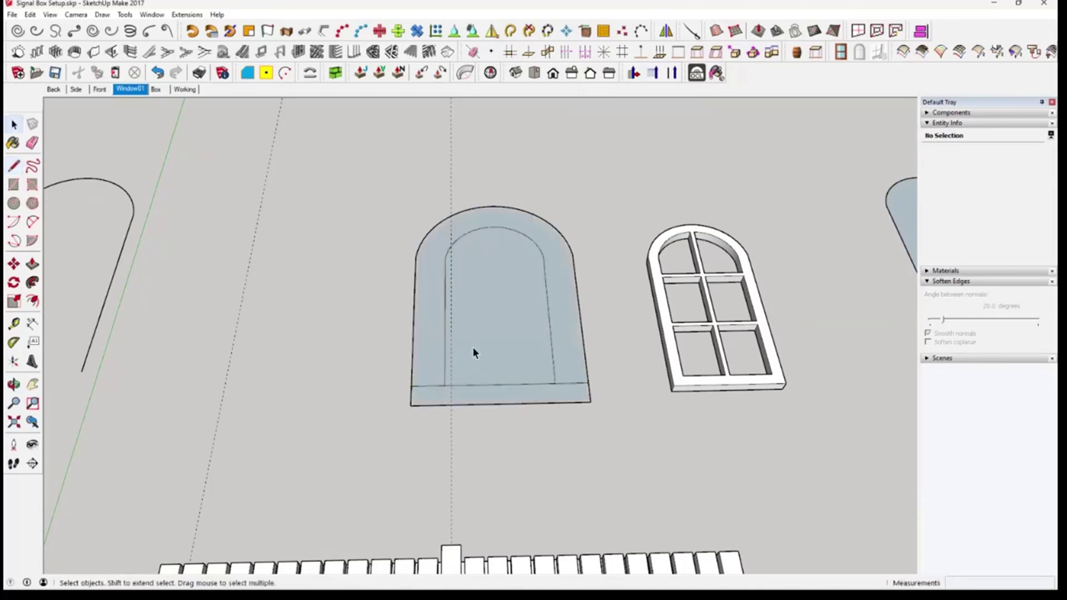
# Delete the face inside the inner arch to open up the window area
pyautogui.moveTo(534, 336)
pyautogui.mouseDown(button='middle')
pyautogui.moveTo(515, 406)
pyautogui.moveTo(524, 341)
pyautogui.mouseUp(button='middle')
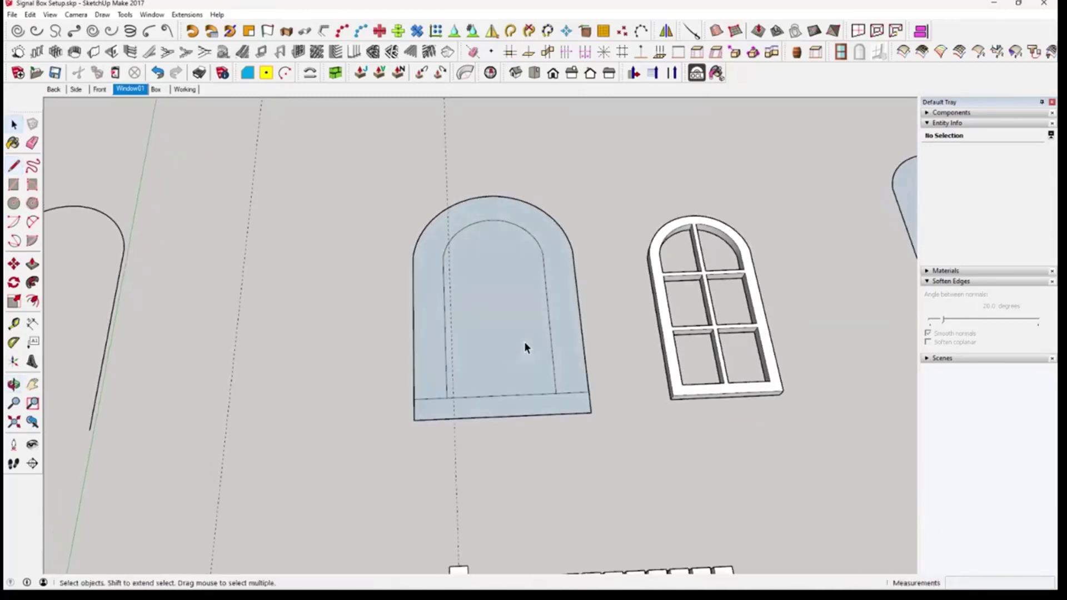
pyautogui.click(525, 341)
pyautogui.press('Delete')
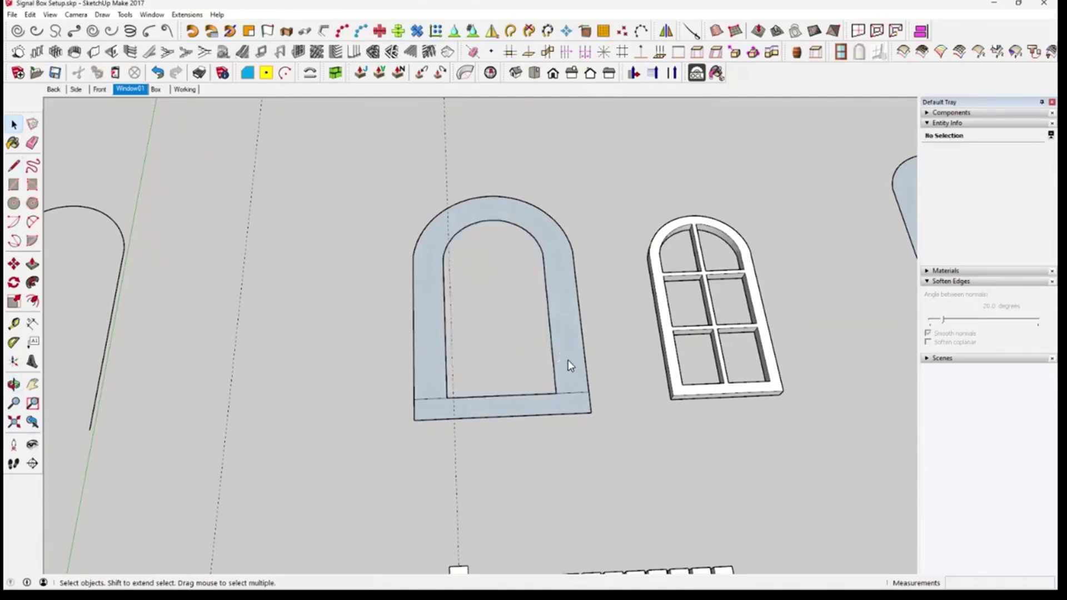
# Reverse the faces of the arched surround and of the sill strip below it
pyautogui.rightClick(568, 361)
pyautogui.click(612, 306)
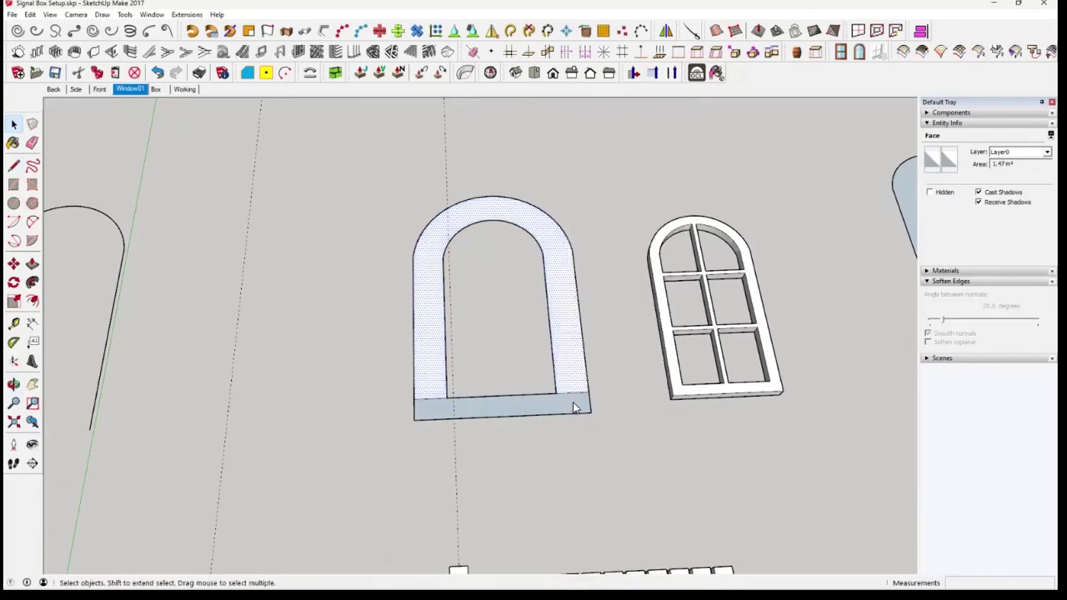
pyautogui.rightClick(572, 404)
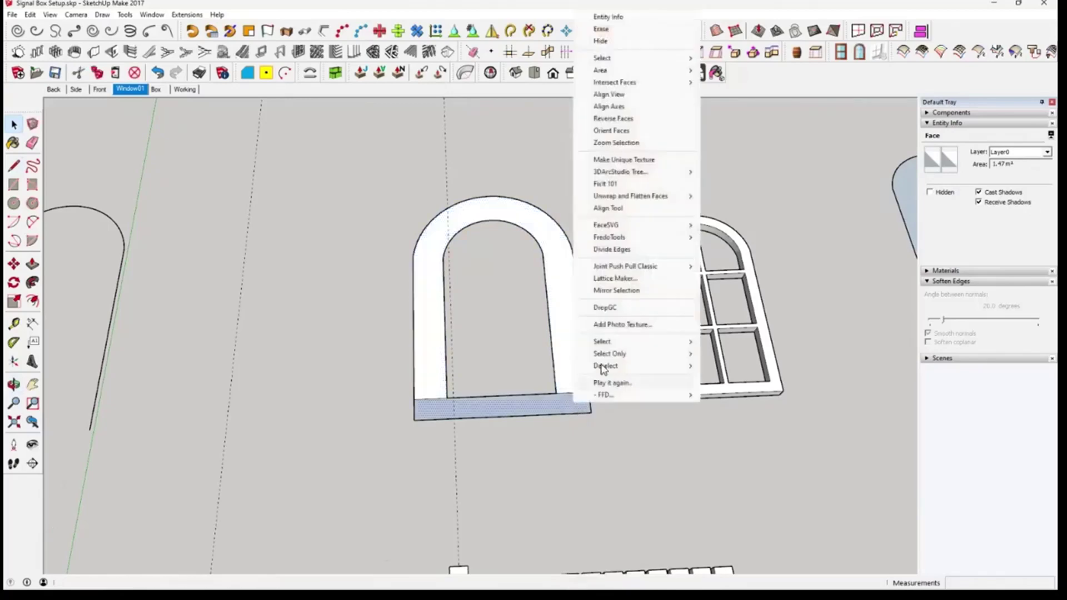
pyautogui.click(614, 119)
# Copy the whole surround with its sill along the red axis, about 2.07 m towards the plain arch outline
pyautogui.scroll(-4, 551, 447)
pyautogui.moveTo(559, 401); pyautogui.dragTo(545, 445, button='middle')
pyautogui.moveTo(428, 231); pyautogui.dragTo(588, 444)
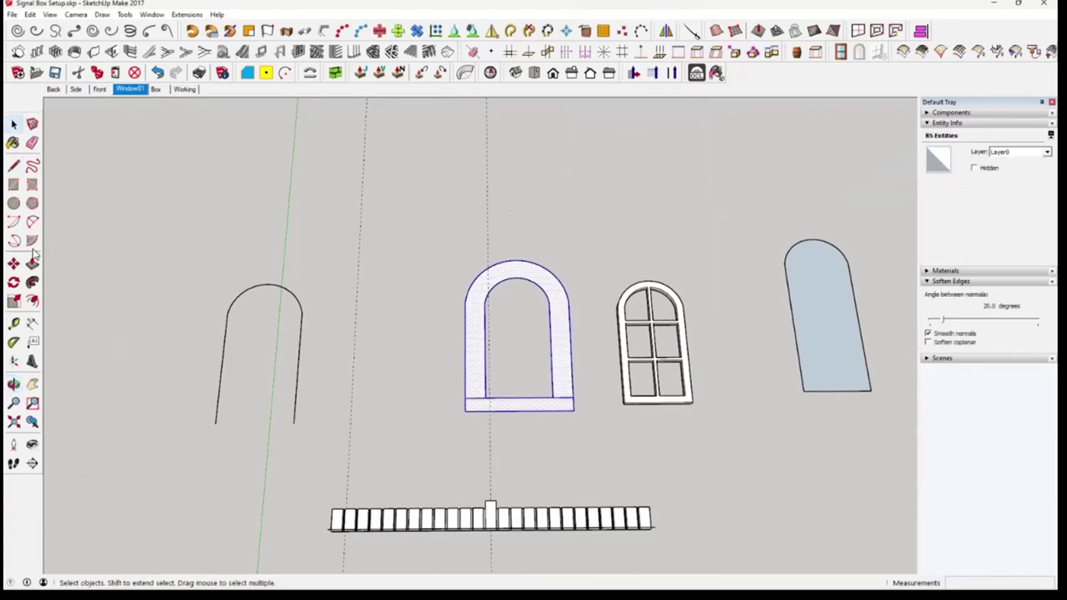
pyautogui.click(14, 263)
pyautogui.click(568, 409)
pyautogui.press('ctrl')
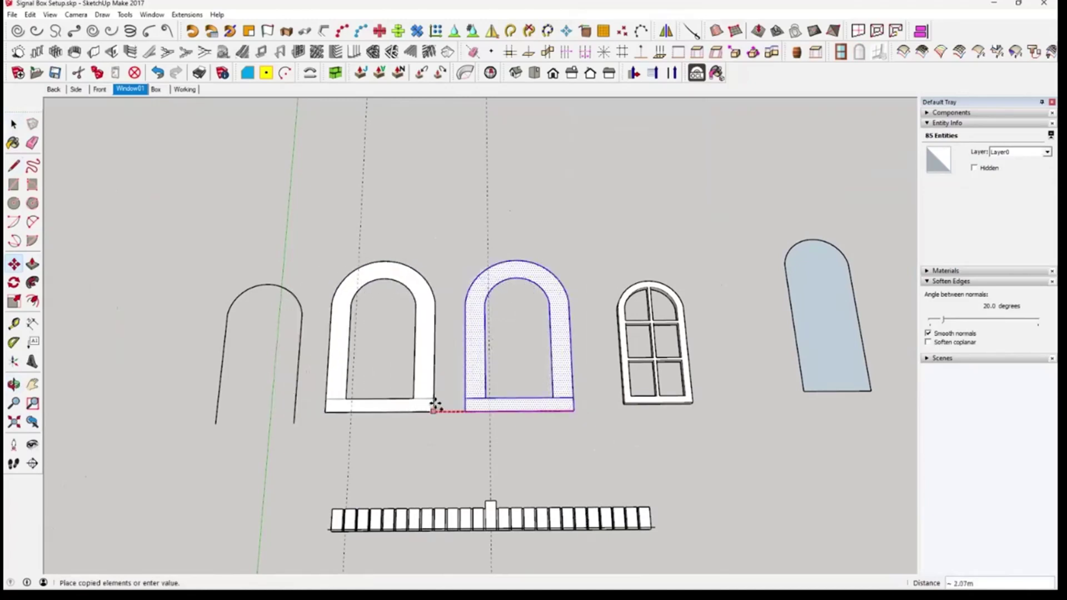
pyautogui.click(433, 411)
pyautogui.press('space')
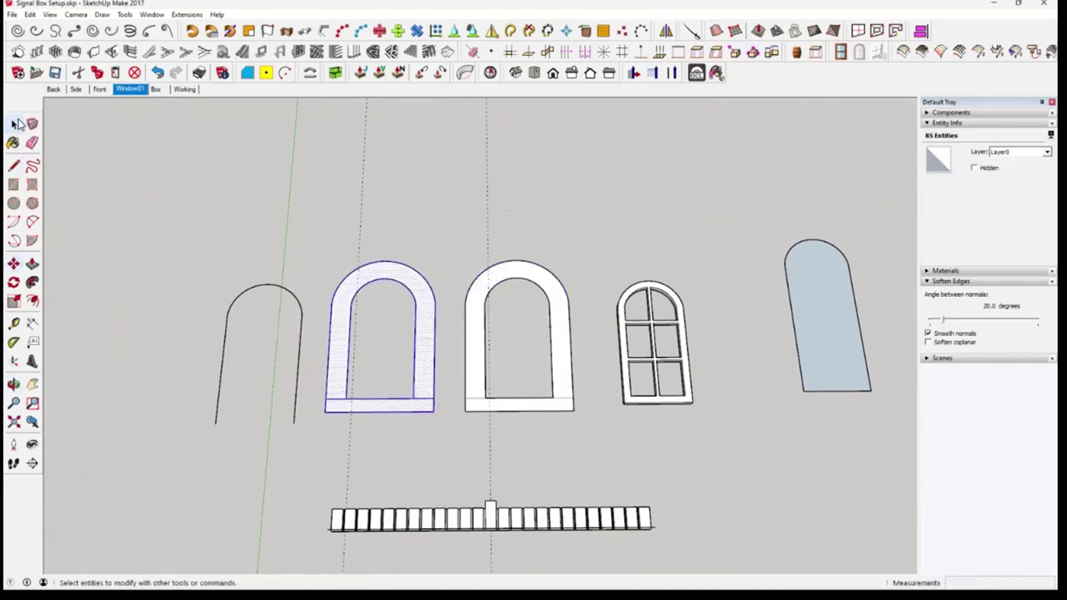
# Unhide the last hidden geometry, the bent brick arch on the original surround
pyautogui.click(30, 15)
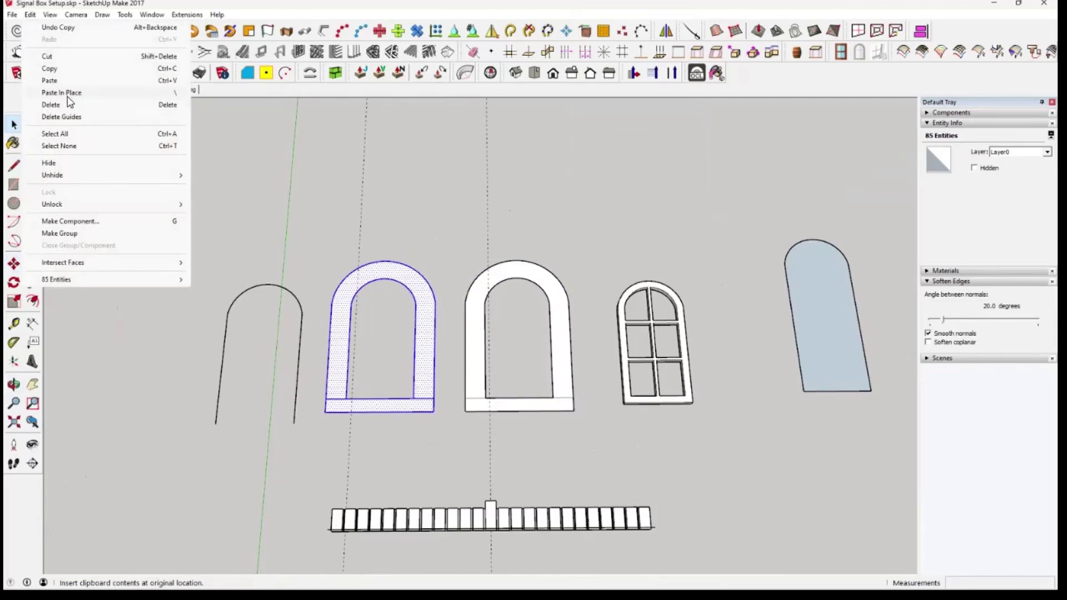
pyautogui.moveTo(89, 175)
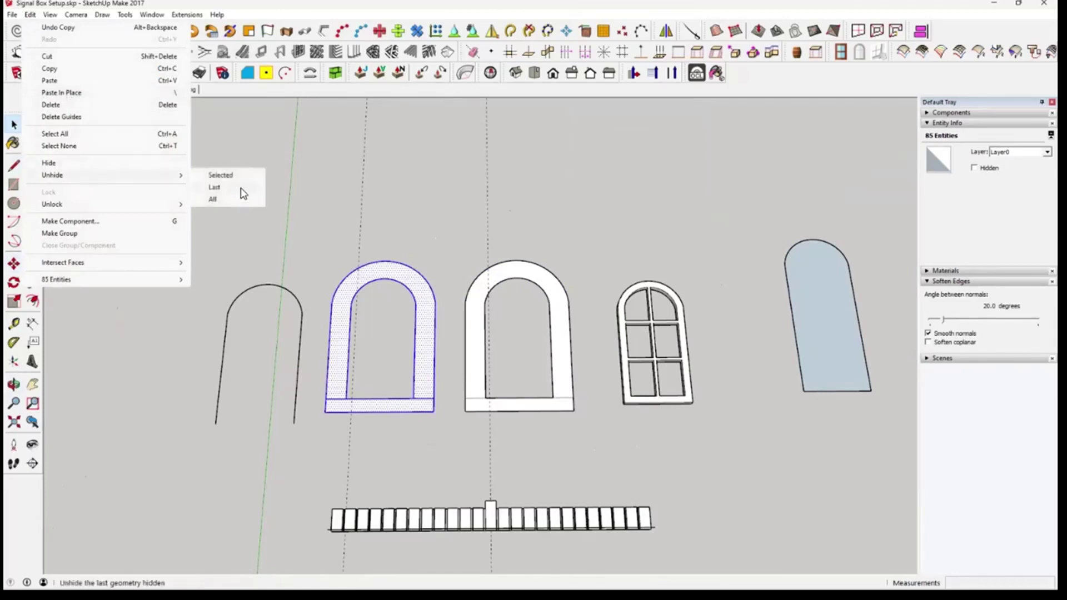
pyautogui.click(242, 189)
# Move the window frame into the brick surround's opening so that it rests on the sill
pyautogui.scroll(5, 662, 414)
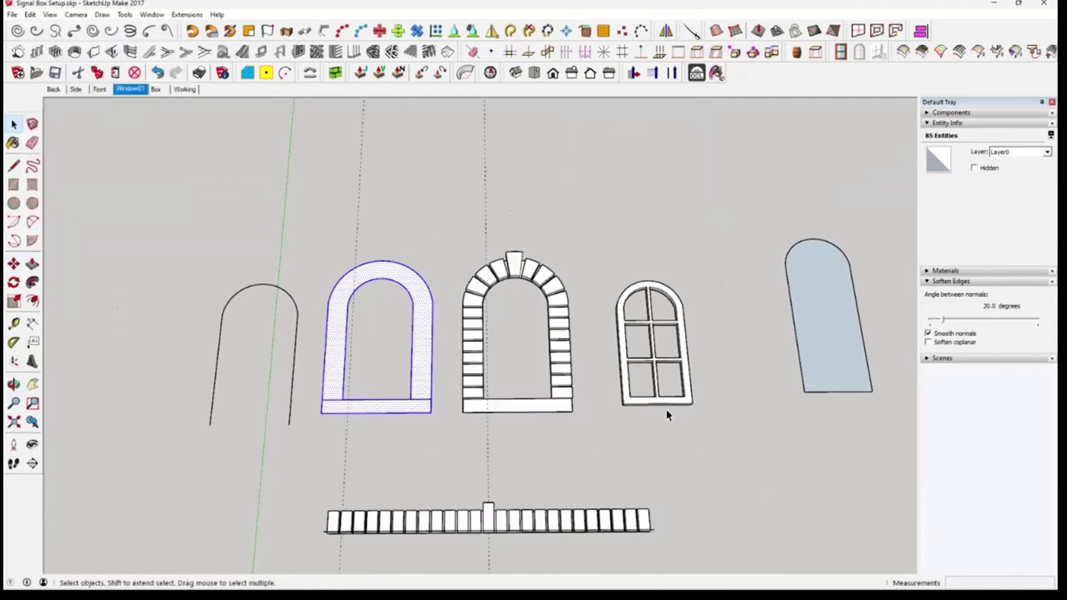
pyautogui.moveTo(669, 395)
pyautogui.mouseDown(button='middle')
pyautogui.moveTo(665, 355)
pyautogui.moveTo(666, 403)
pyautogui.mouseUp(button='middle')
pyautogui.click(665, 403)
pyautogui.click(13, 264)
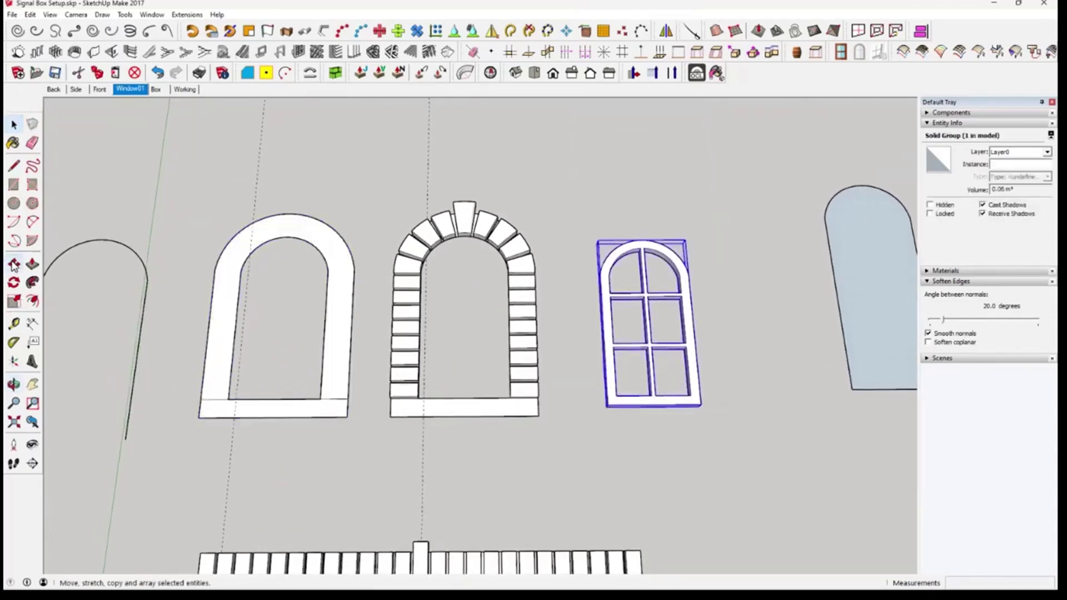
pyautogui.click(659, 404)
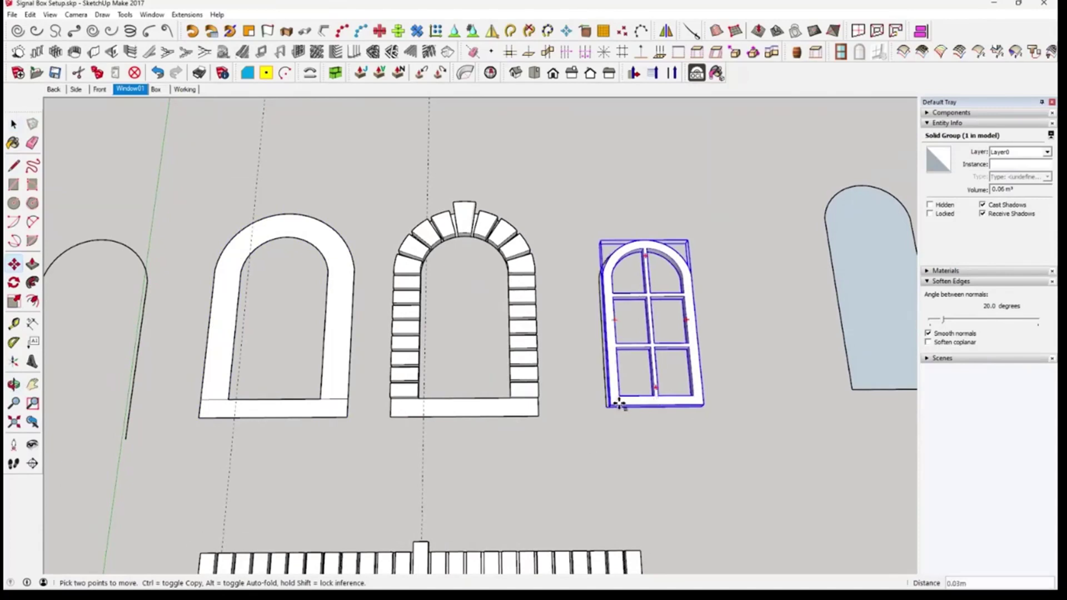
pyautogui.click(469, 420)
pyautogui.moveTo(514, 401)
pyautogui.mouseDown(button='middle')
pyautogui.moveTo(511, 477)
pyautogui.moveTo(552, 420)
pyautogui.moveTo(502, 431)
pyautogui.moveTo(520, 369)
pyautogui.moveTo(493, 402)
pyautogui.mouseUp(button='middle')
pyautogui.press('space')
pyautogui.click(532, 434)
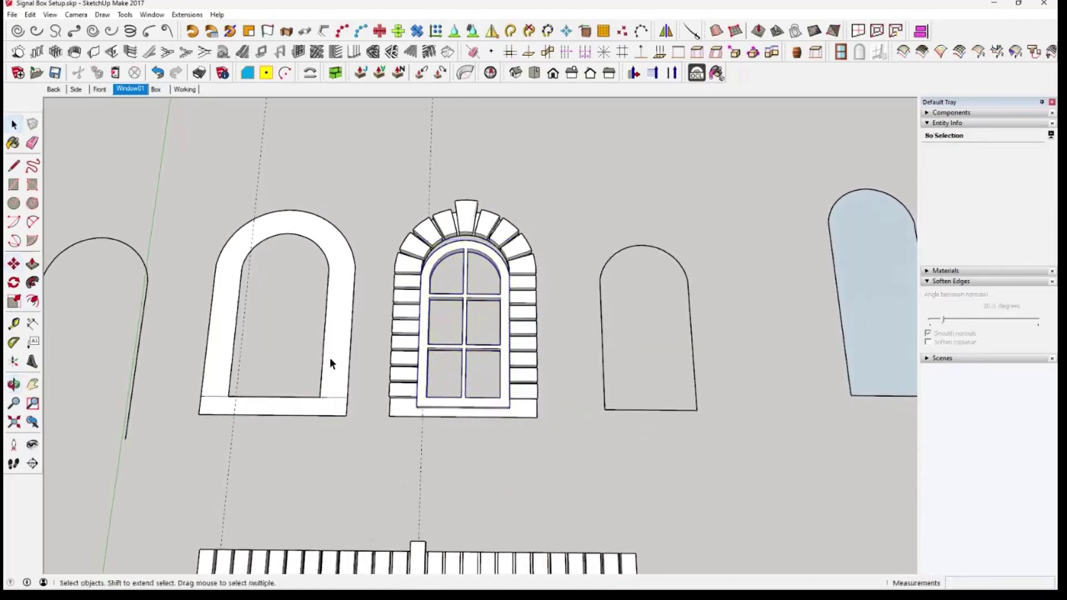
# Copy the plain surround and the brick surround with its window frame, and paste them beside the wall in the Working scene
pyautogui.scroll(-1, 332, 359)
pyautogui.moveTo(333, 364); pyautogui.dragTo(307, 231, button='middle')
pyautogui.moveTo(298, 202); pyautogui.dragTo(634, 486)
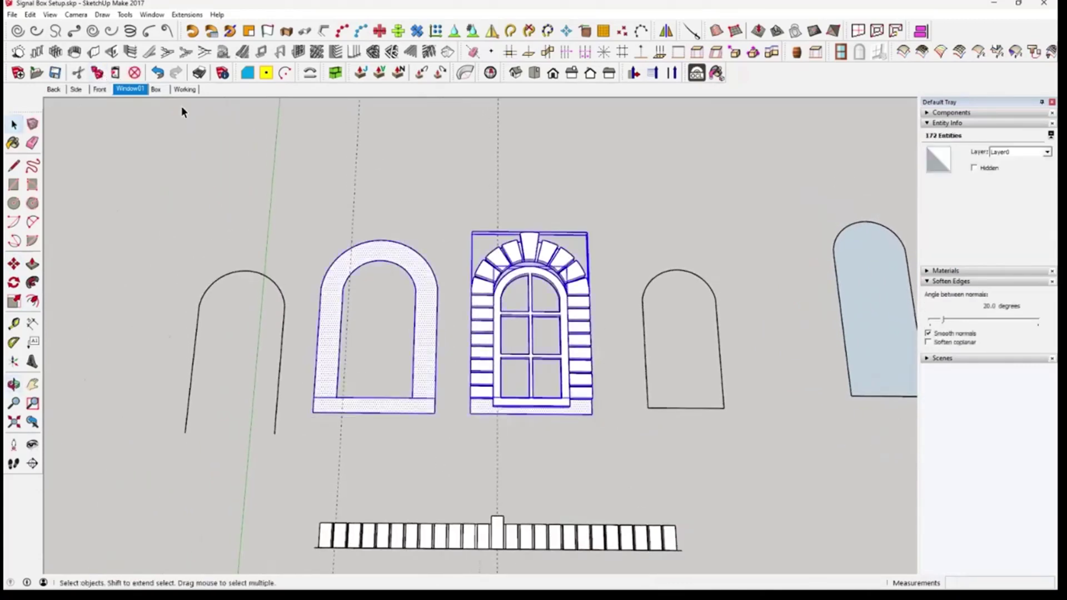
pyautogui.click(155, 89)
pyautogui.click(185, 89)
pyautogui.scroll(10, 452, 452)
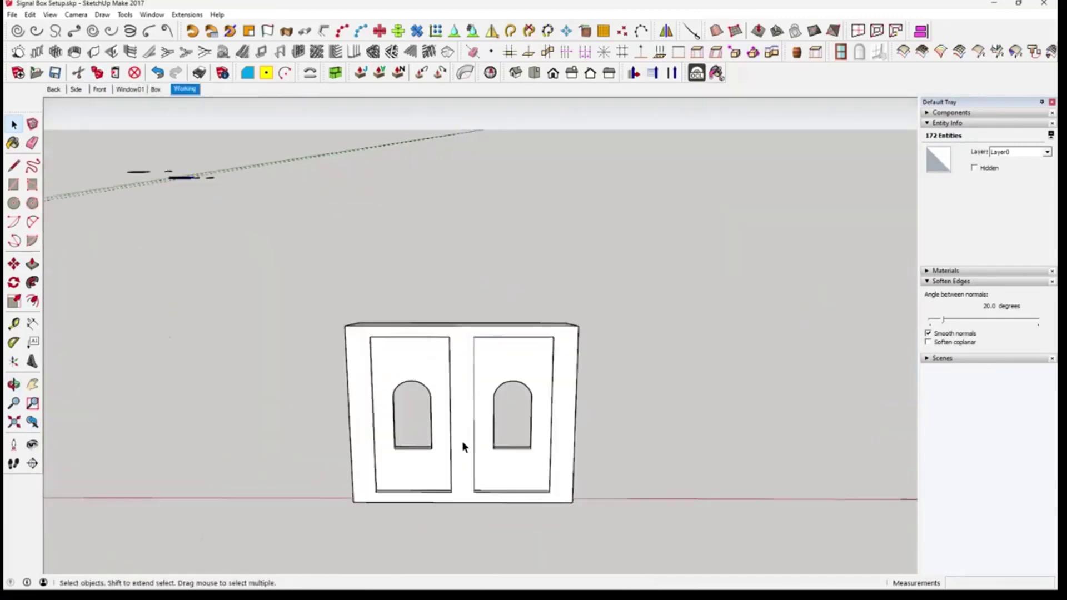
pyautogui.keyDown('shift'); pyautogui.moveTo(469, 439); pyautogui.dragTo(434, 320, button='middle'); pyautogui.keyUp('shift')
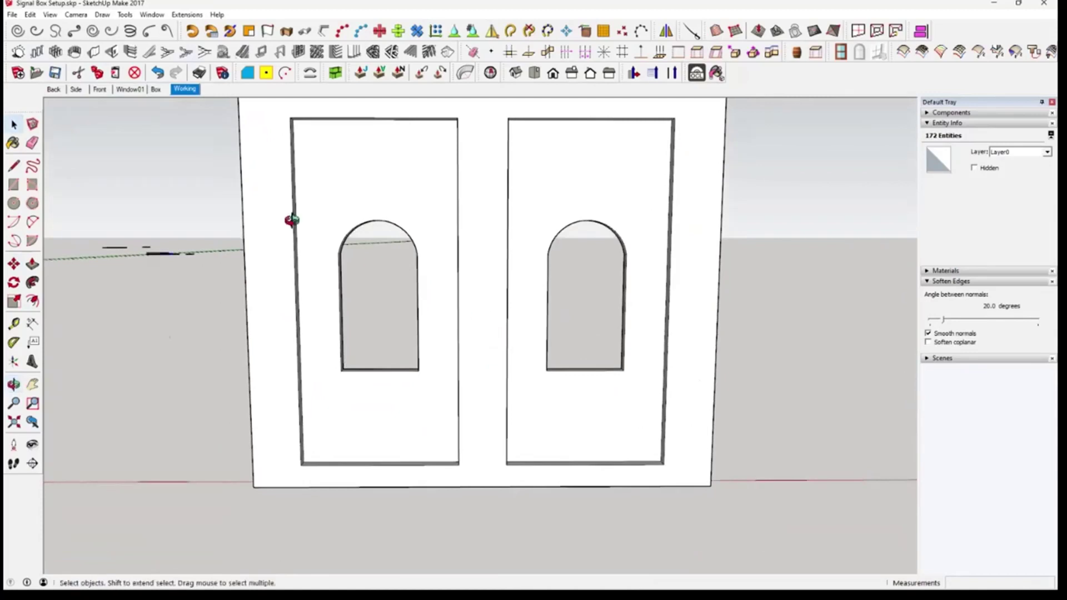
pyautogui.click(117, 74)
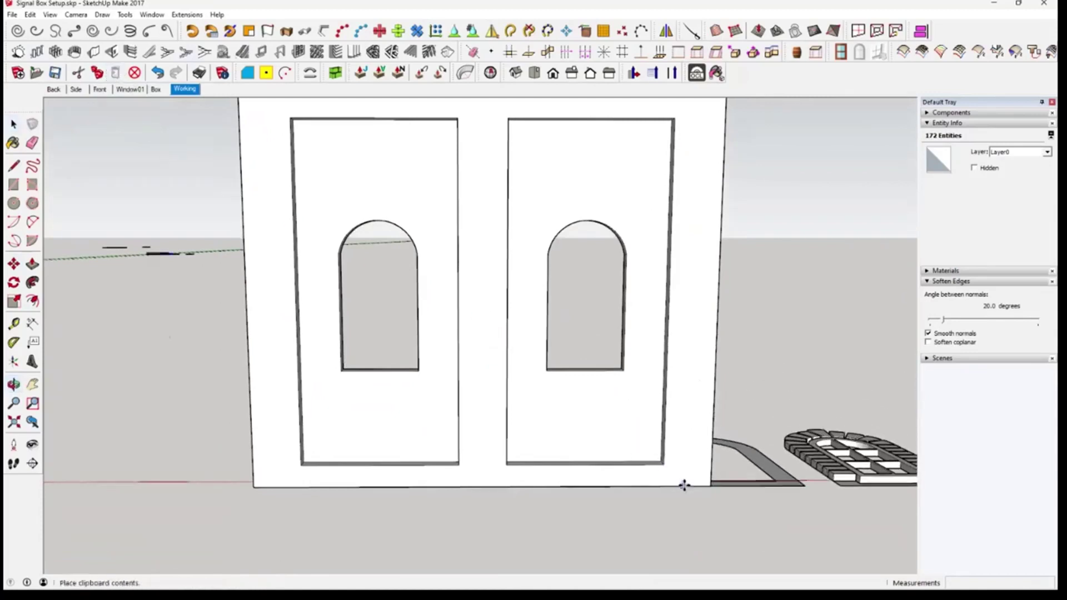
pyautogui.moveTo(708, 484); pyautogui.dragTo(219, 406, button='middle')
pyautogui.click(430, 437)
# Rotate the pasted surrounds and window frame upright about the red axis, pivoting on the sill's end point
pyautogui.click(14, 283)
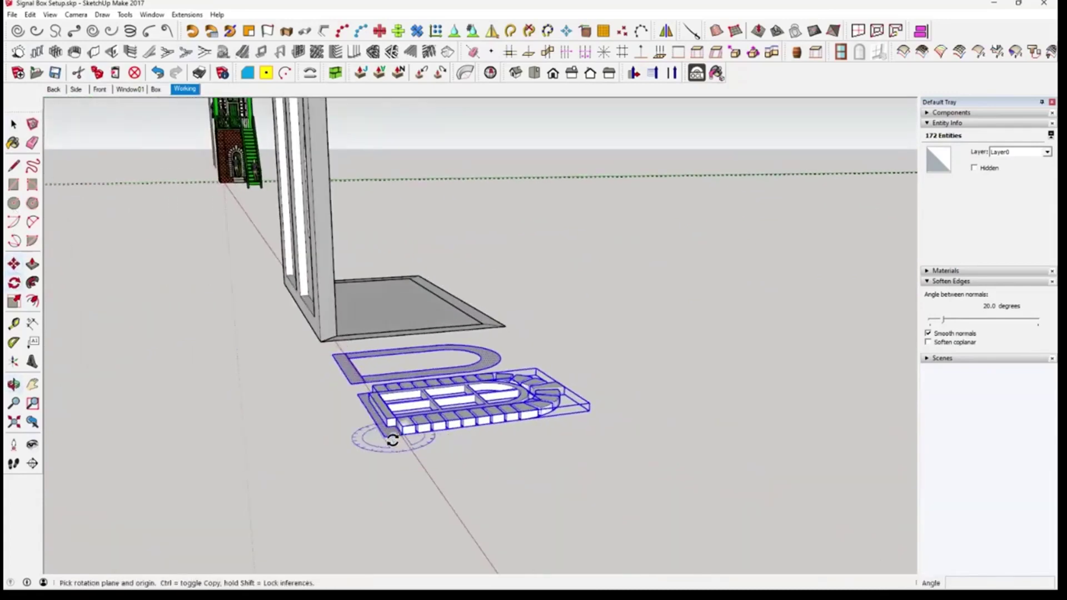
pyautogui.press('Right')
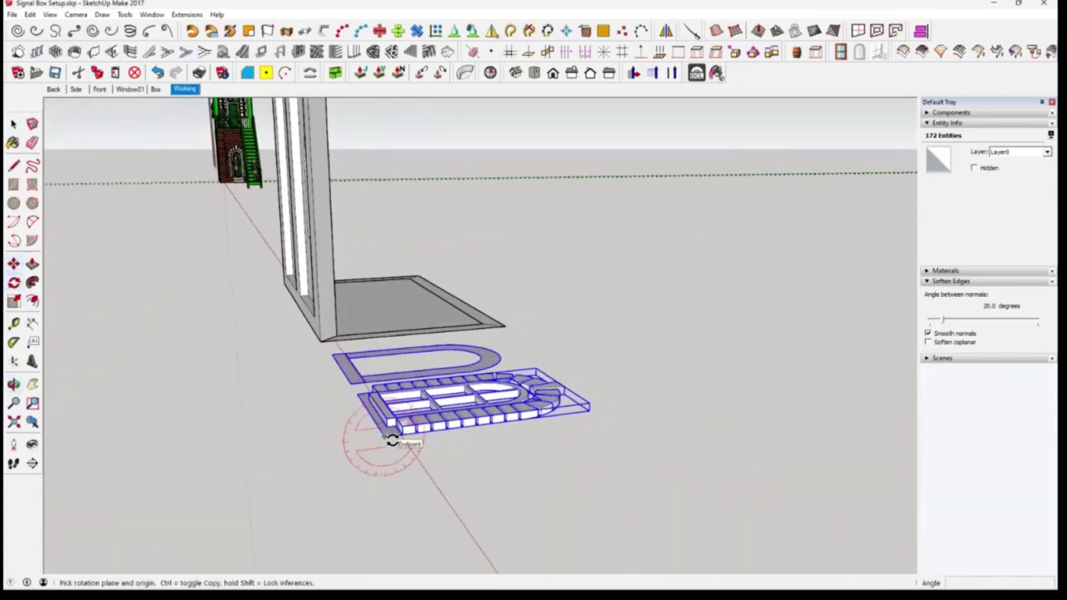
pyautogui.click(385, 437)
pyautogui.click(567, 417)
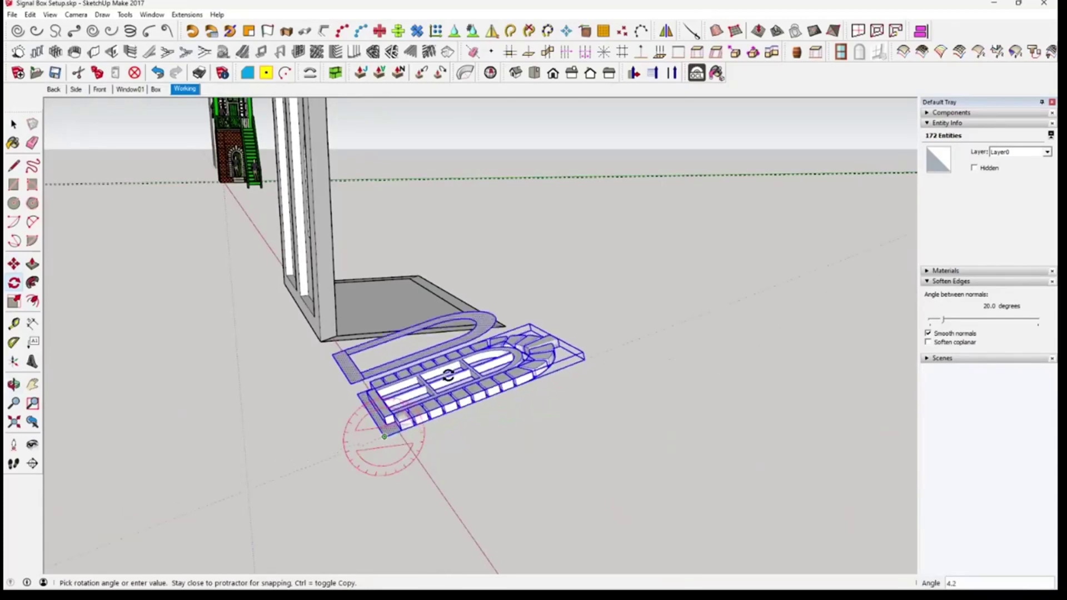
pyautogui.click(386, 405)
pyautogui.press('space')
# Select all the geometry of the plain surround with its sill and make it a group
pyautogui.moveTo(187, 304); pyautogui.dragTo(732, 407, button='middle')
pyautogui.moveTo(505, 428); pyautogui.dragTo(703, 404, button='middle')
pyautogui.scroll(3, 708, 399)
pyautogui.scroll(3, 696, 412)
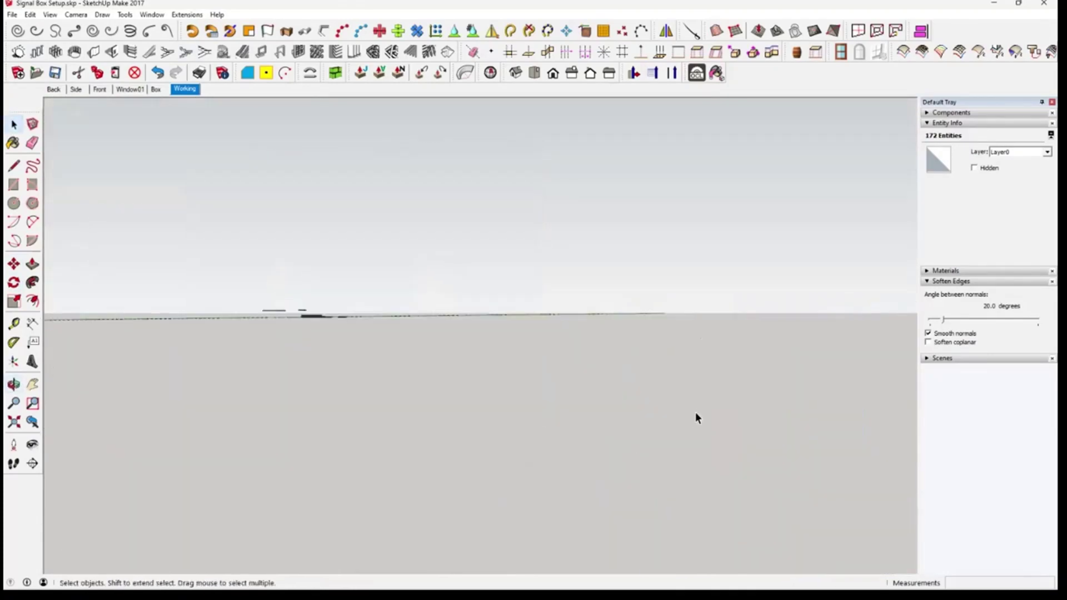
pyautogui.scroll(-3, 695, 412)
pyautogui.hotkey('ctrl', 't')
pyautogui.tripleClick(695, 410)
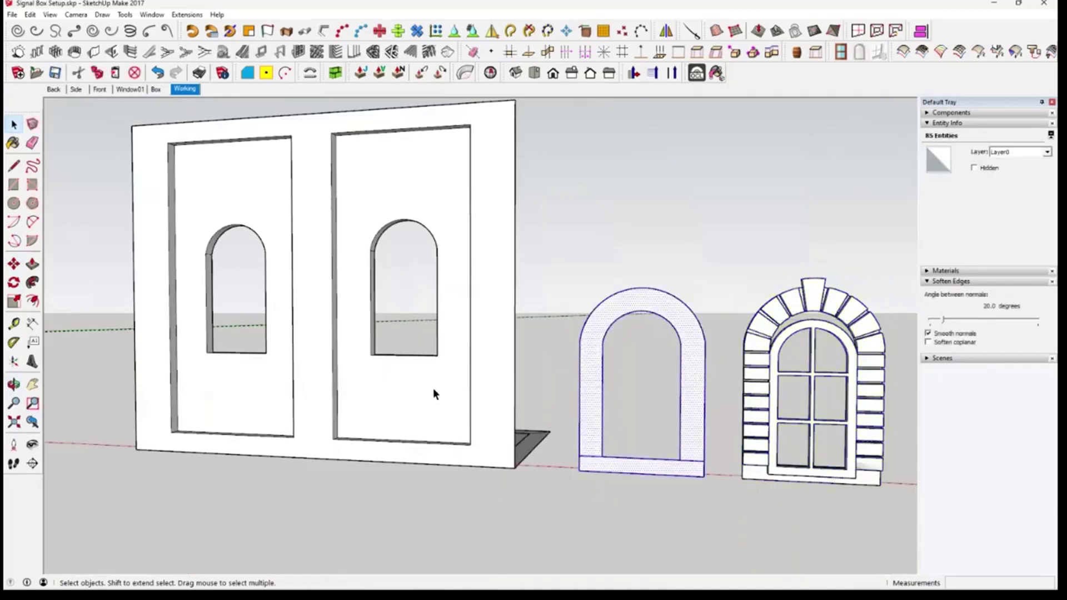
pyautogui.moveTo(512, 428); pyautogui.dragTo(522, 401, button='middle')
pyautogui.scroll(5, 551, 425)
pyautogui.scroll(-8, 528, 412)
pyautogui.scroll(4, 514, 401)
pyautogui.scroll(-4, 506, 398)
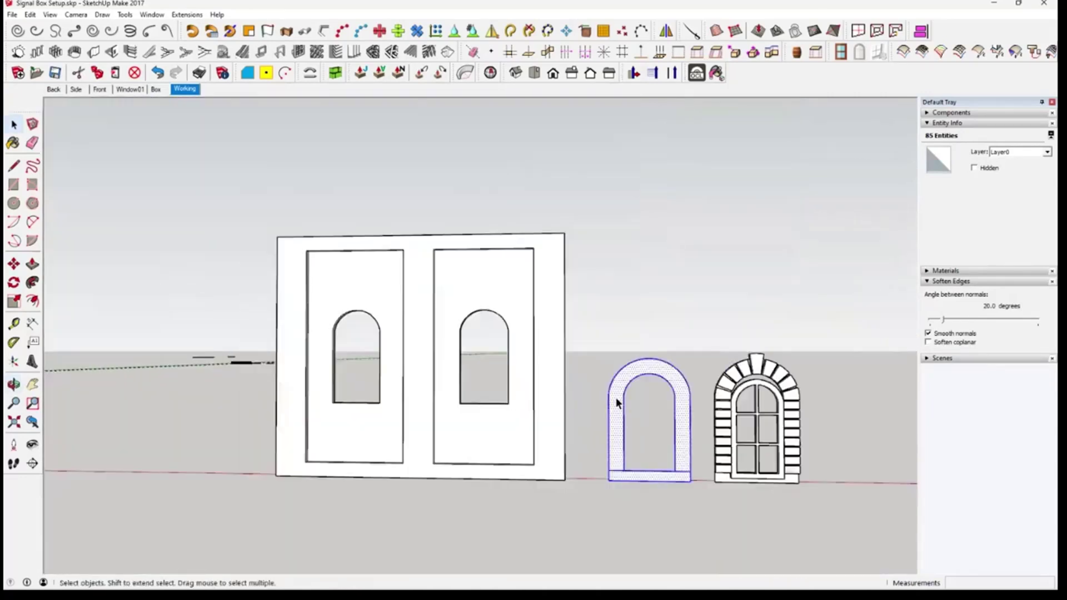
pyautogui.rightClick(616, 459)
pyautogui.click(670, 136)
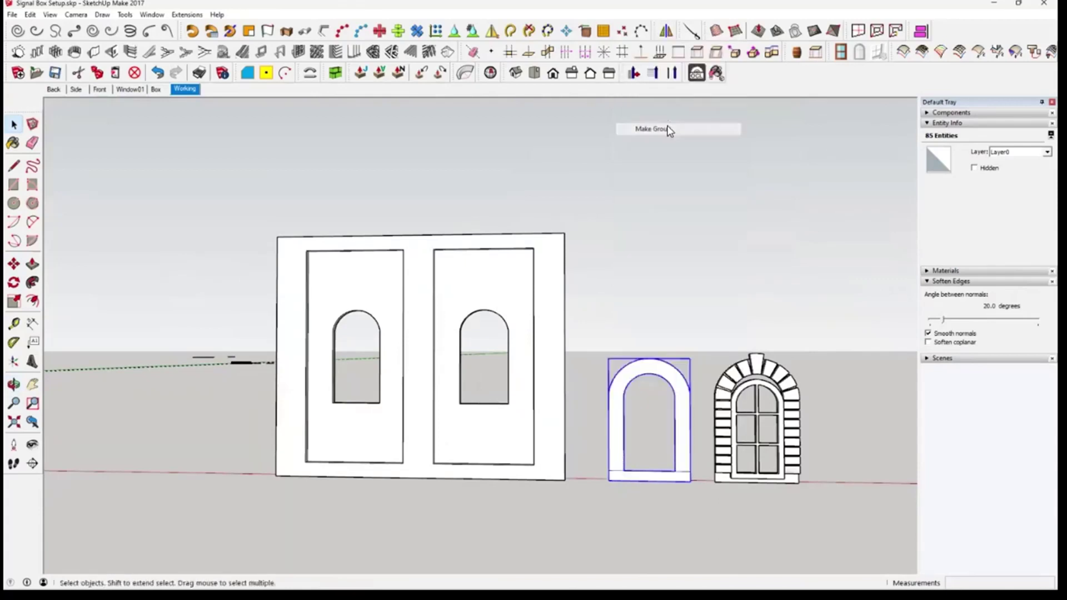
# Move the grouped plain surround from the middle of its inner sill edge onto the wall's left window opening
pyautogui.click(14, 264)
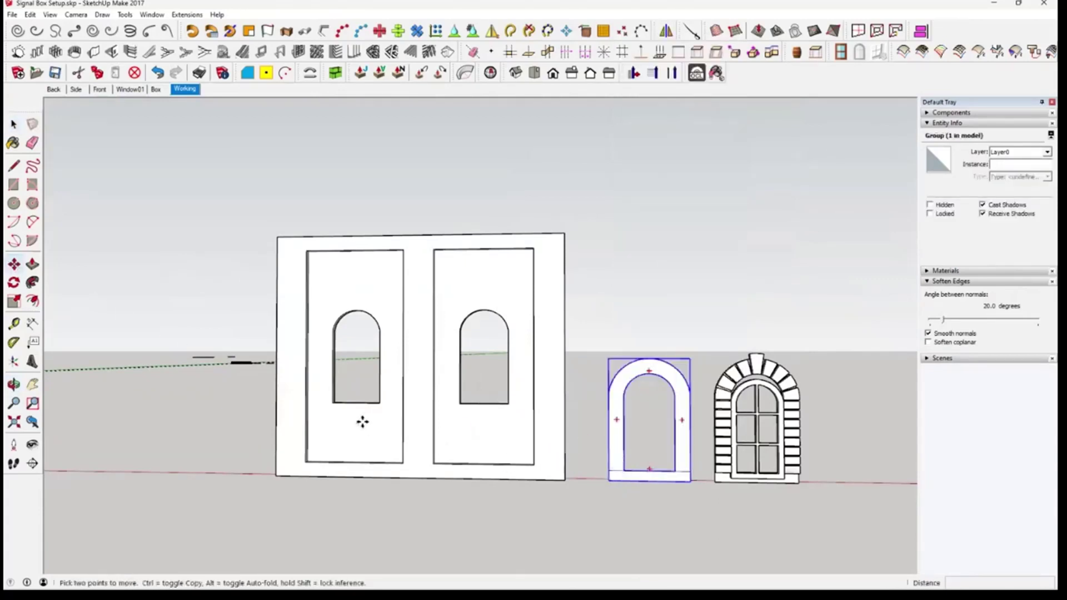
pyautogui.click(651, 471)
pyautogui.moveTo(359, 410); pyautogui.dragTo(357, 405)
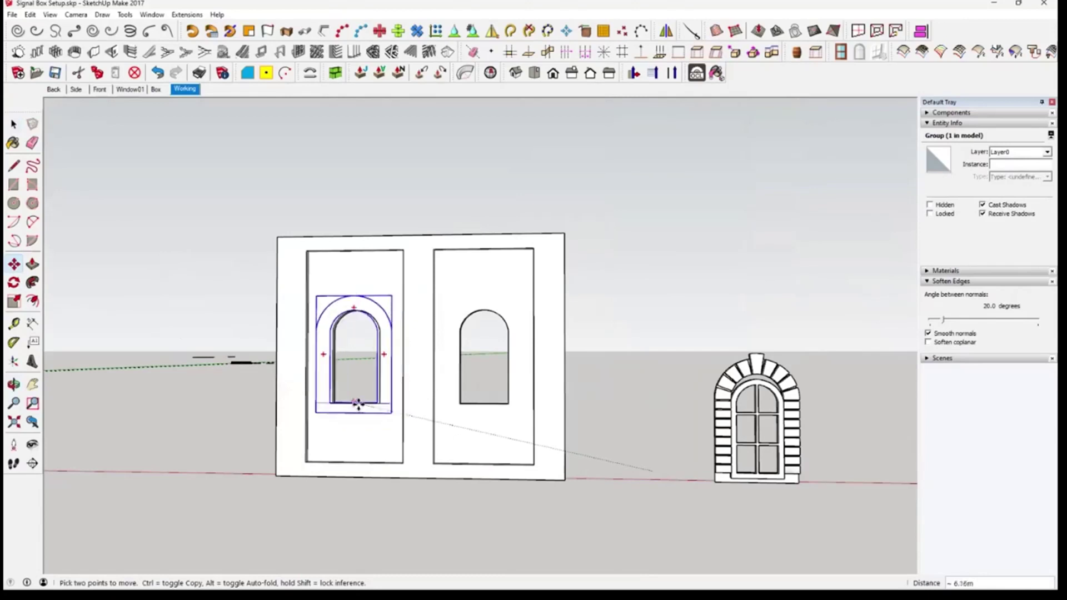
pyautogui.scroll(5, 361, 404)
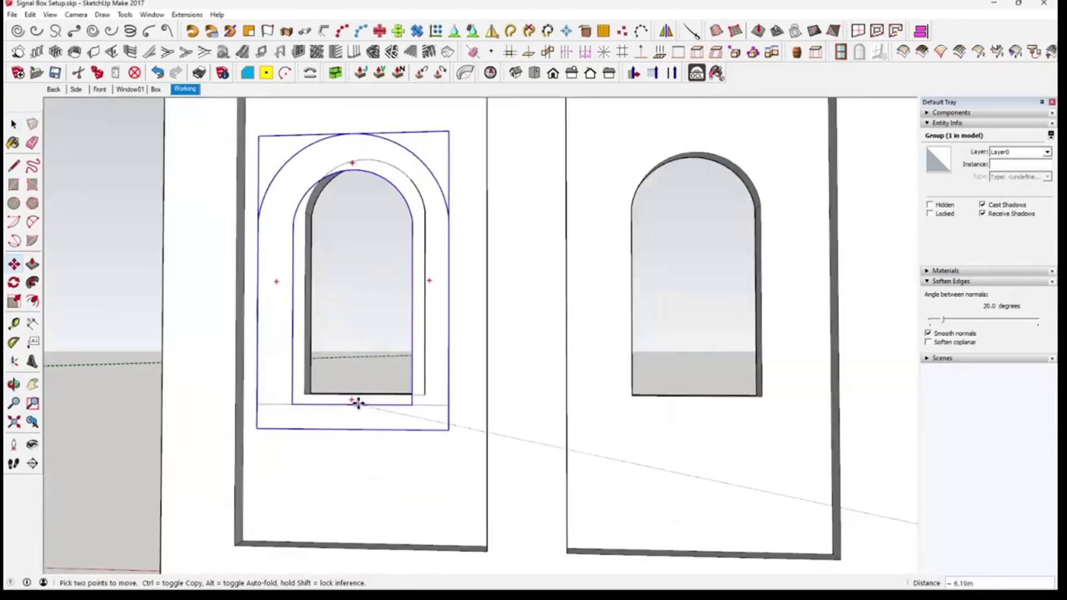
pyautogui.moveTo(362, 395); pyautogui.dragTo(344, 452)
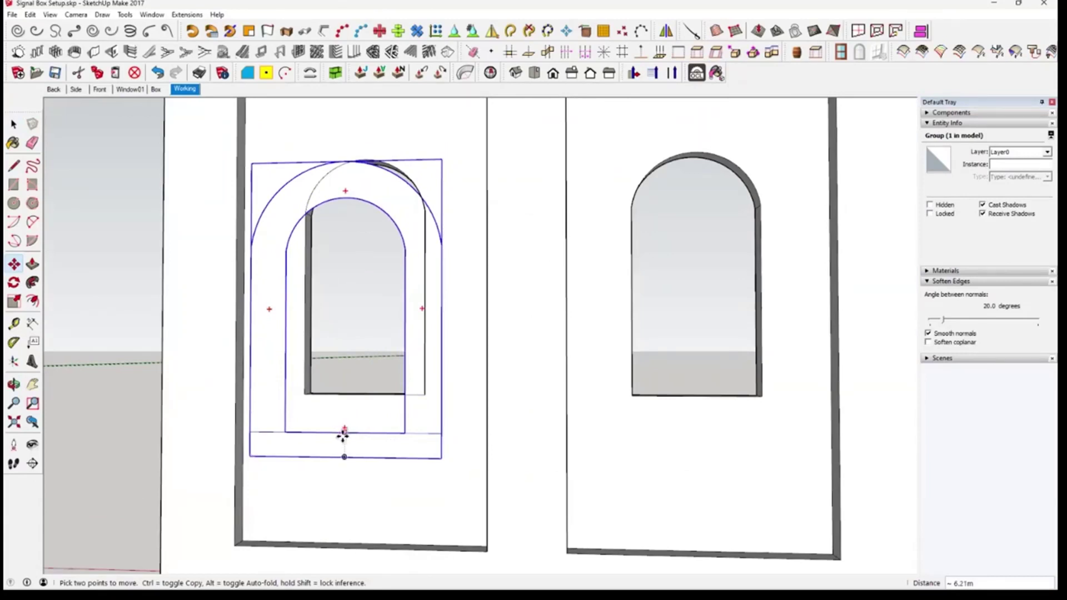
pyautogui.moveTo(346, 435); pyautogui.dragTo(371, 448, button='middle')
pyautogui.moveTo(372, 449); pyautogui.dragTo(389, 412)
# Align the surround's inner lower-left corner with the lower-left corner of the wall's left window opening
pyautogui.click(324, 412)
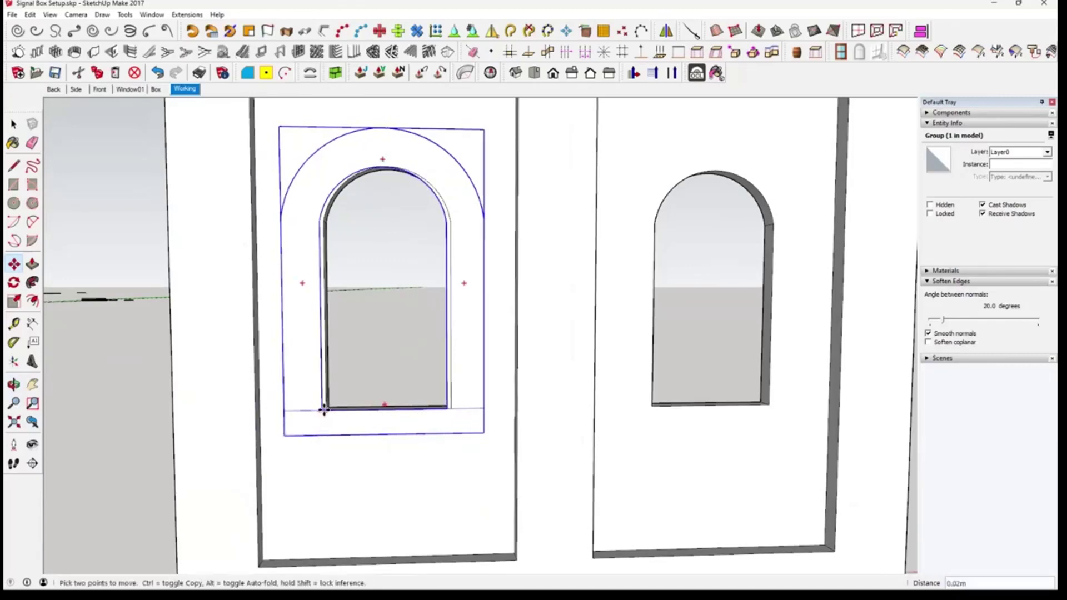
pyautogui.click(353, 436)
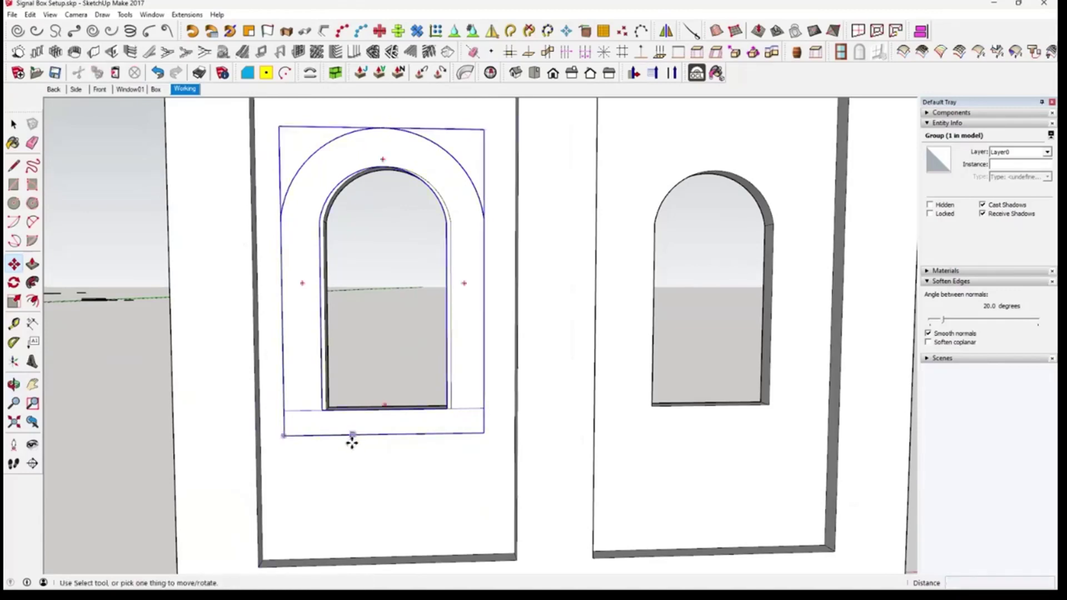
pyautogui.click(324, 411)
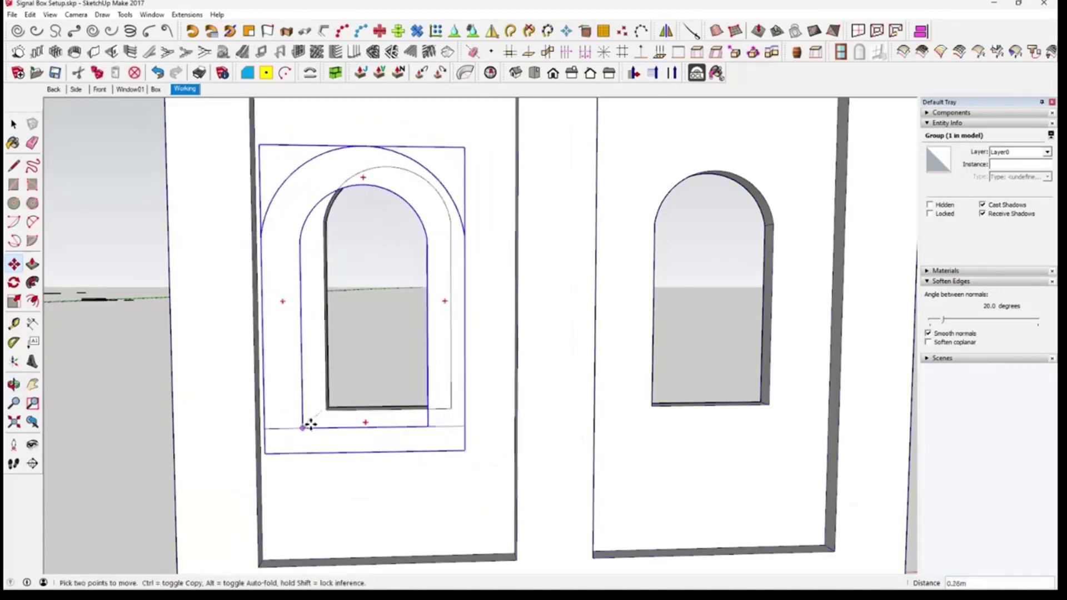
pyautogui.click(328, 410)
pyautogui.moveTo(434, 490); pyautogui.dragTo(364, 414, button='middle')
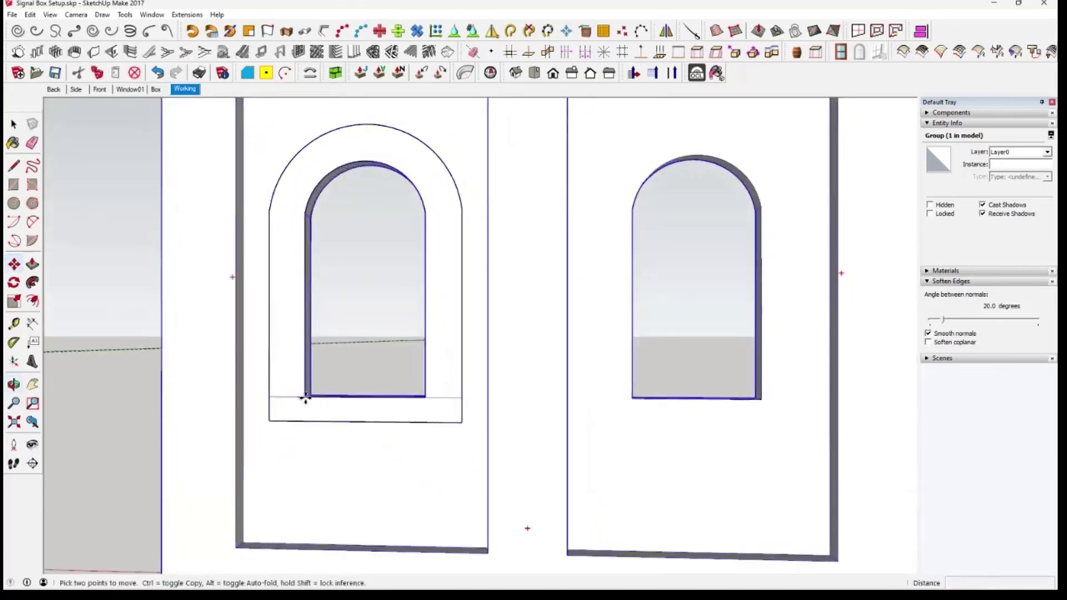
pyautogui.keyDown('ctrl'); pyautogui.click(305, 398); pyautogui.keyUp('ctrl')
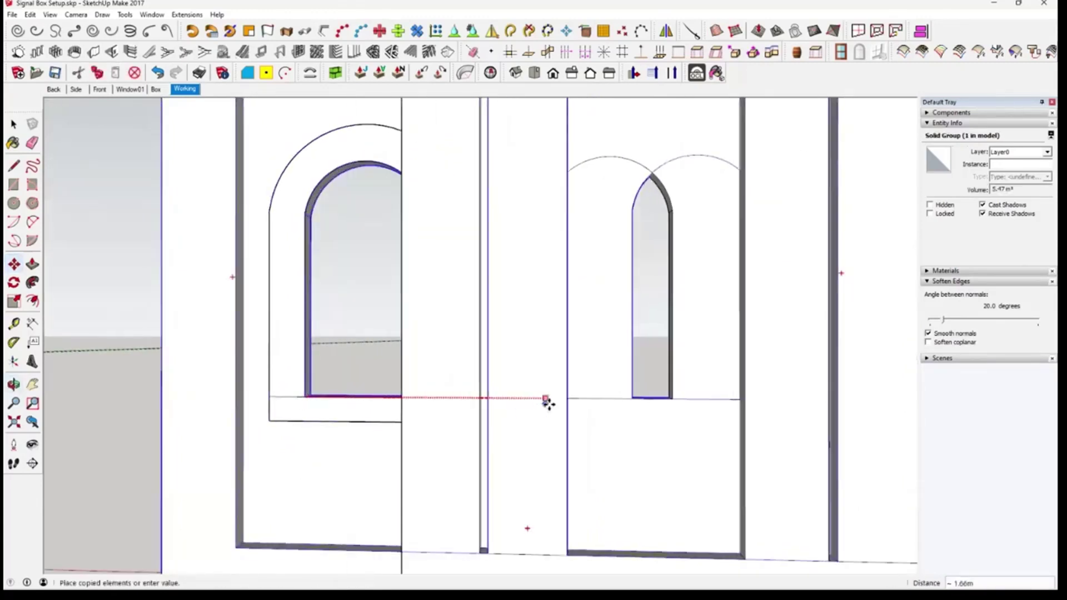
pyautogui.press('Escape')
# Copy the plain surround group along the red axis onto the matching corner of the right window opening
pyautogui.press('space')
pyautogui.click(296, 412)
pyautogui.press('m')
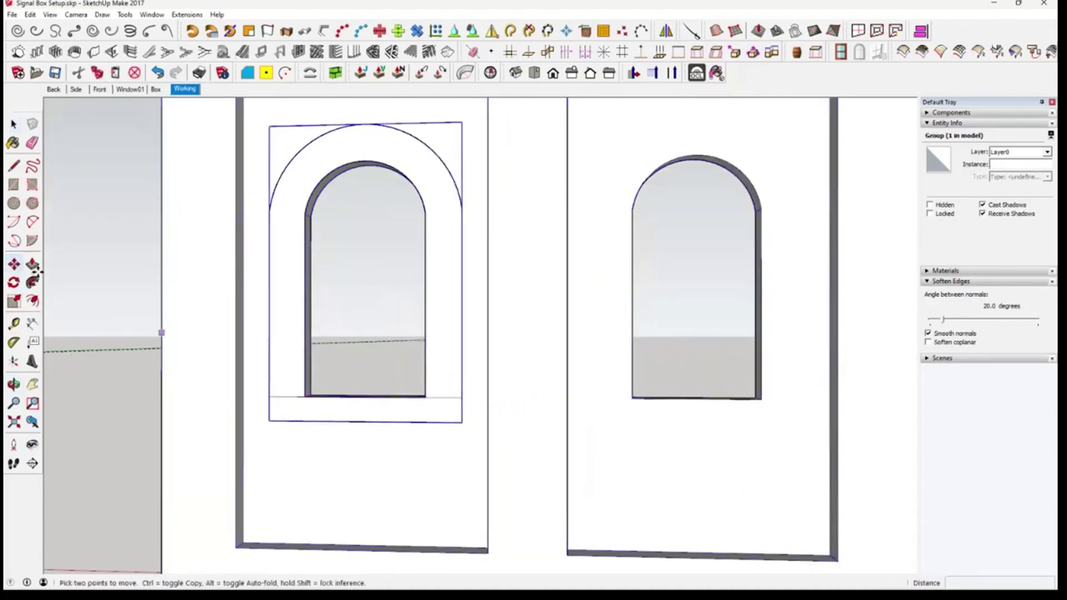
pyautogui.click(304, 398)
pyautogui.press('ctrl')
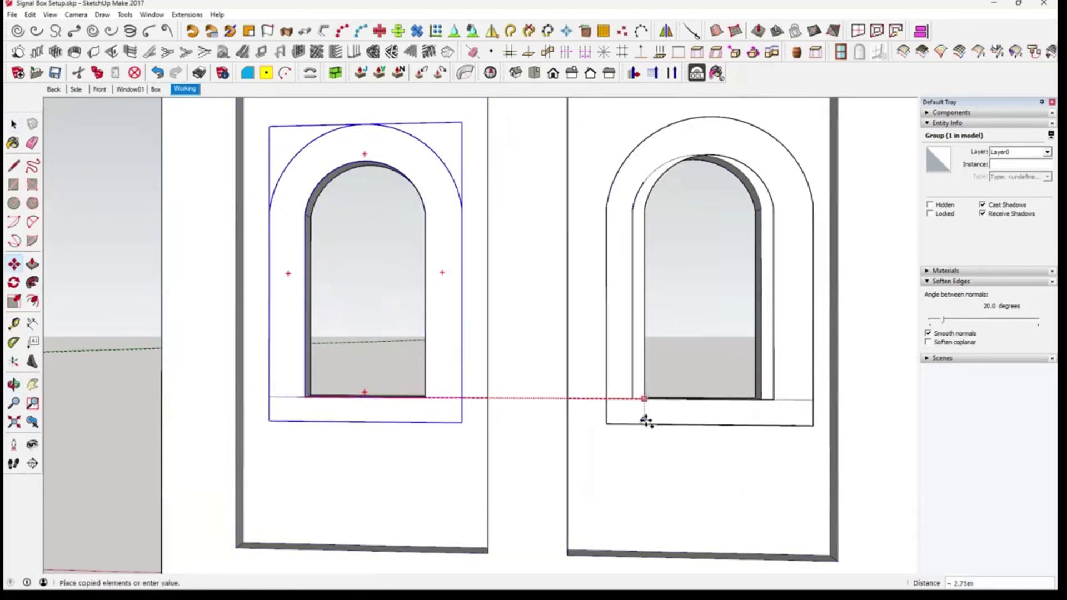
pyautogui.click(633, 399)
pyautogui.moveTo(664, 487); pyautogui.dragTo(663, 490, button='middle')
pyautogui.press('space')
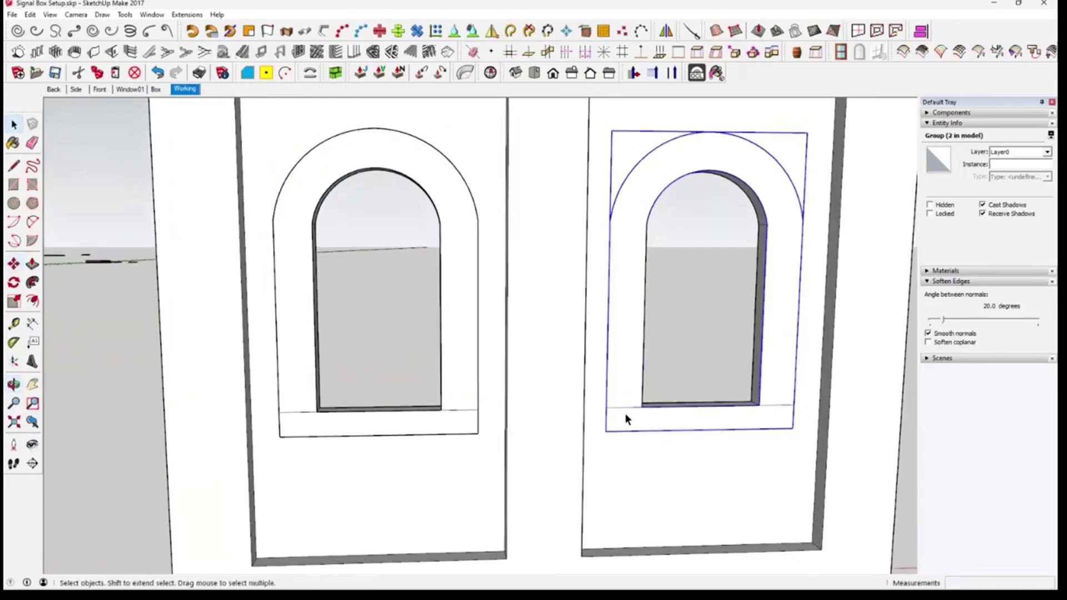
# Cut both surround groups and paste them in place inside the wall group
pyautogui.keyDown('ctrl'); pyautogui.click(460, 403); pyautogui.keyUp('ctrl')
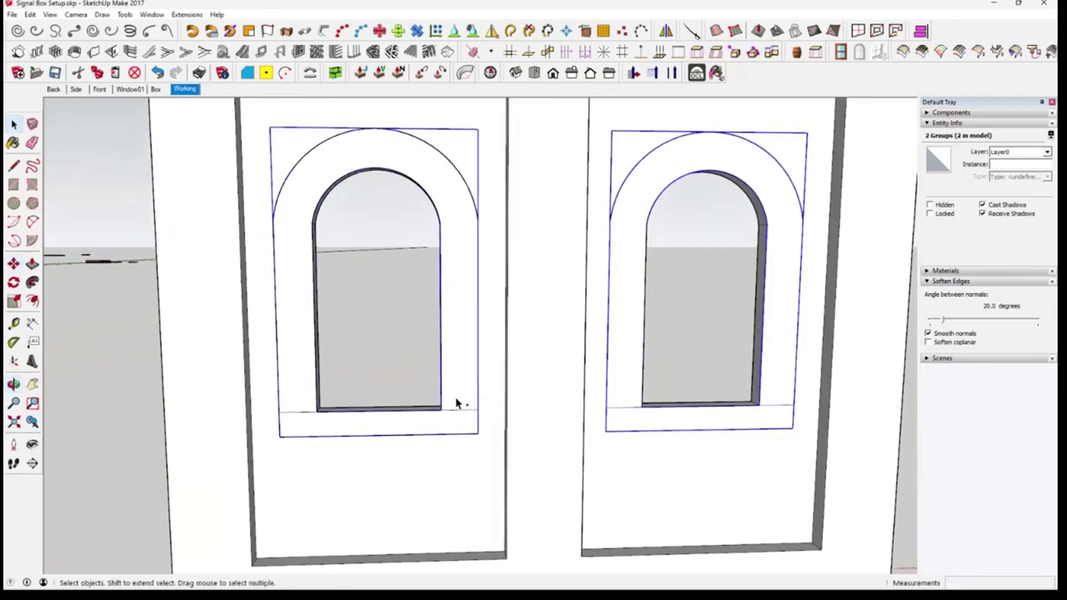
pyautogui.click(78, 73)
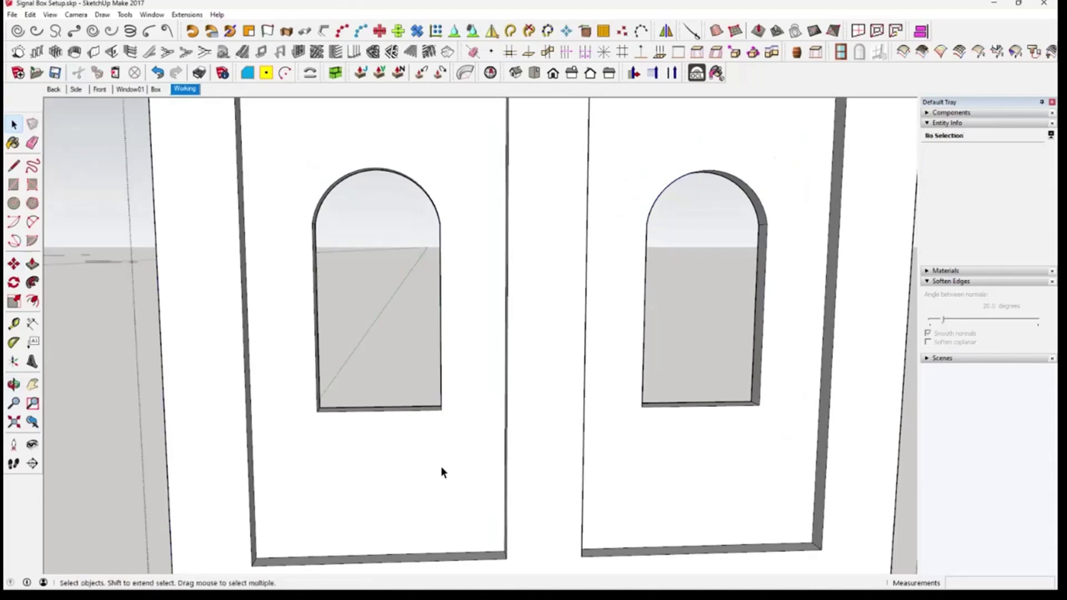
pyautogui.click(30, 14)
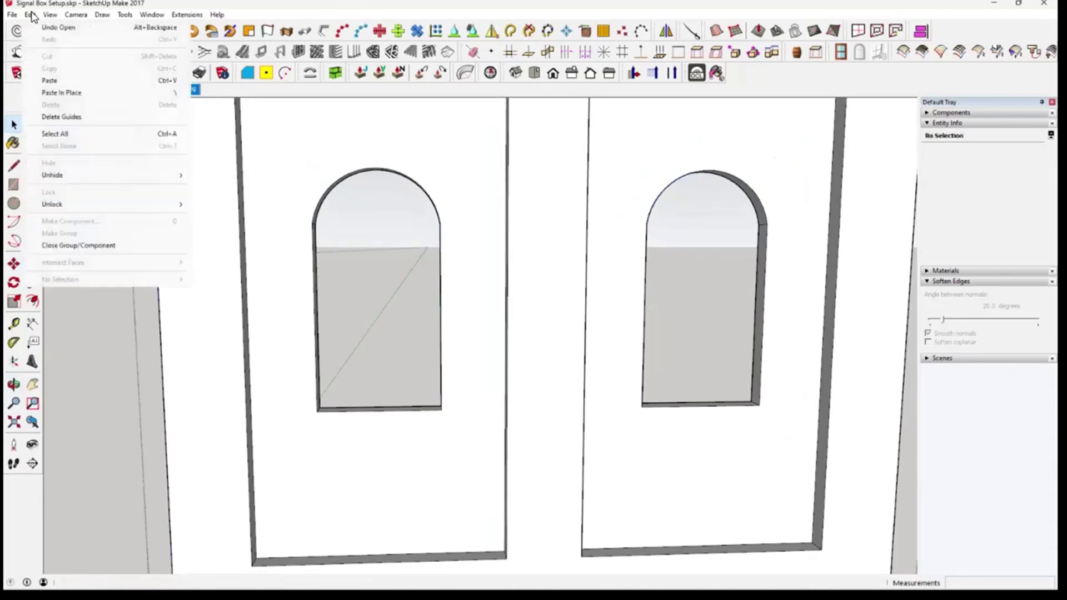
pyautogui.click(61, 93)
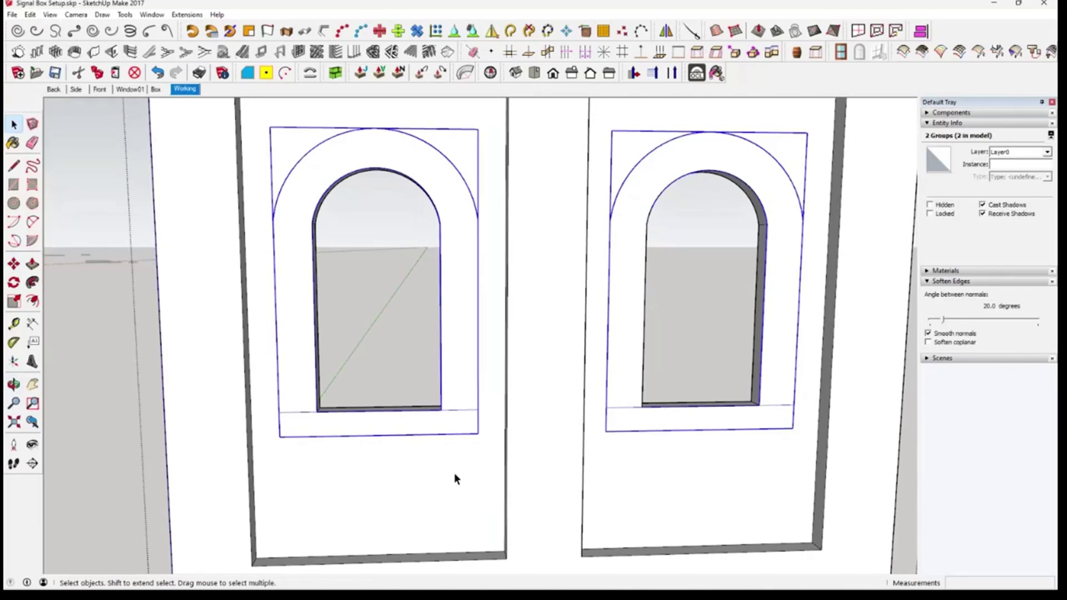
# Explode both surround groups so their outlines merge with the recessed wall panels
pyautogui.rightClick(461, 385)
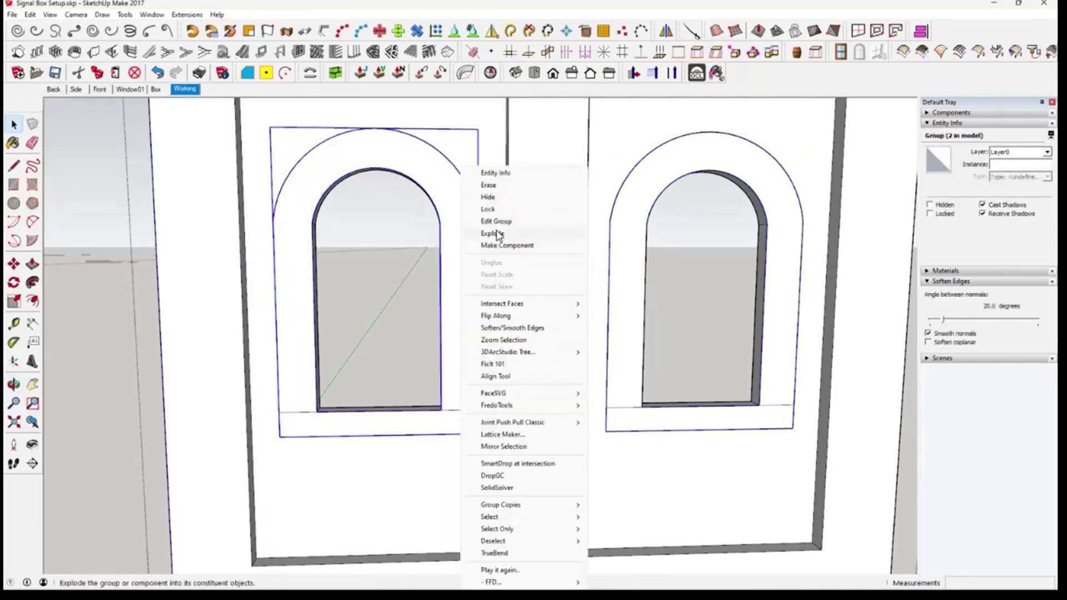
pyautogui.click(489, 231)
pyautogui.click(623, 361)
pyautogui.rightClick(624, 362)
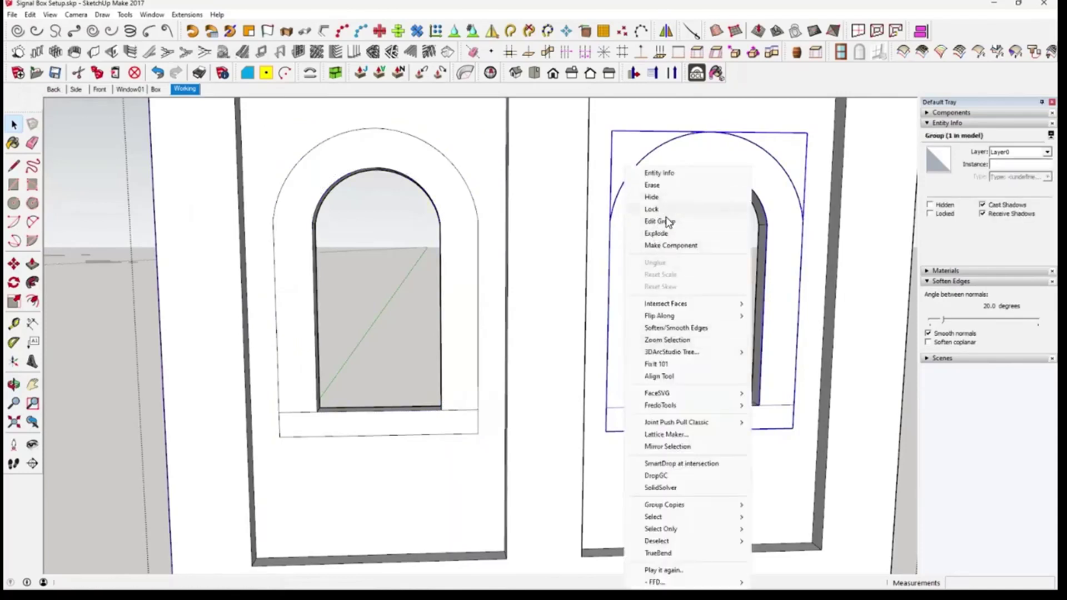
pyautogui.click(672, 233)
# Select the recessed panel face around each surround to check how the outlines divide it
pyautogui.moveTo(622, 490); pyautogui.dragTo(648, 470, button='middle')
pyautogui.scroll(-2, 618, 438)
pyautogui.scroll(2, 586, 491)
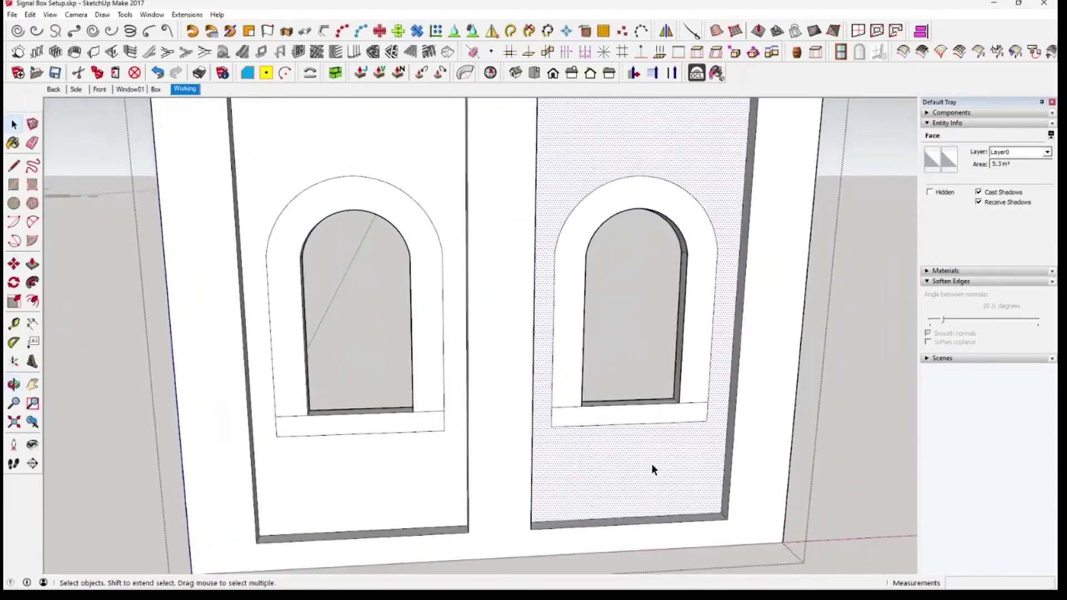
pyautogui.scroll(-2, 653, 467)
pyautogui.click(478, 481)
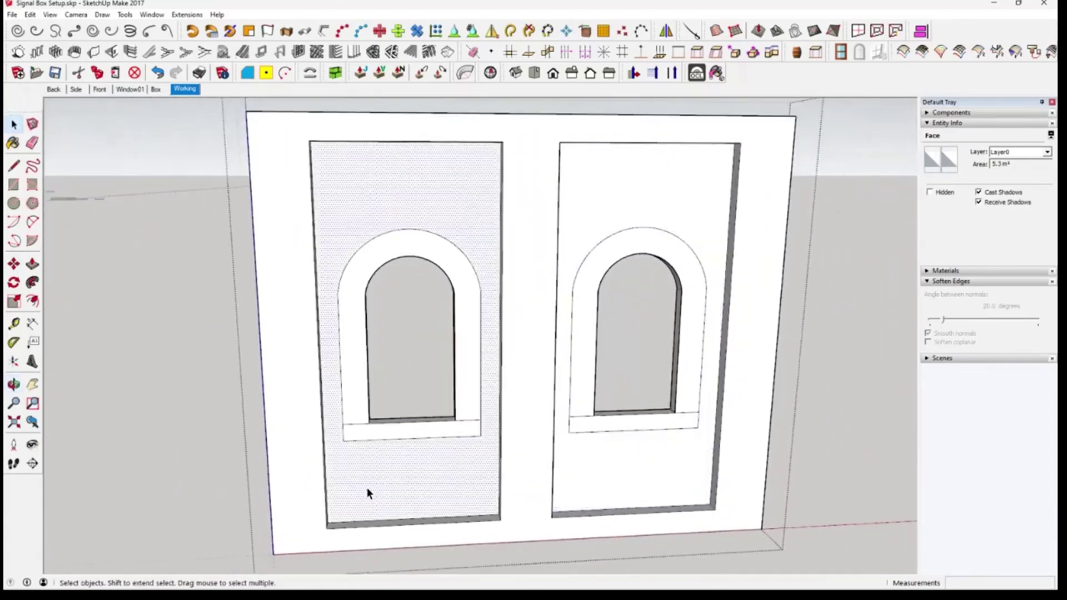
# Select the wall's front face around the two panels to check it, and close the wall group
pyautogui.click(288, 467)
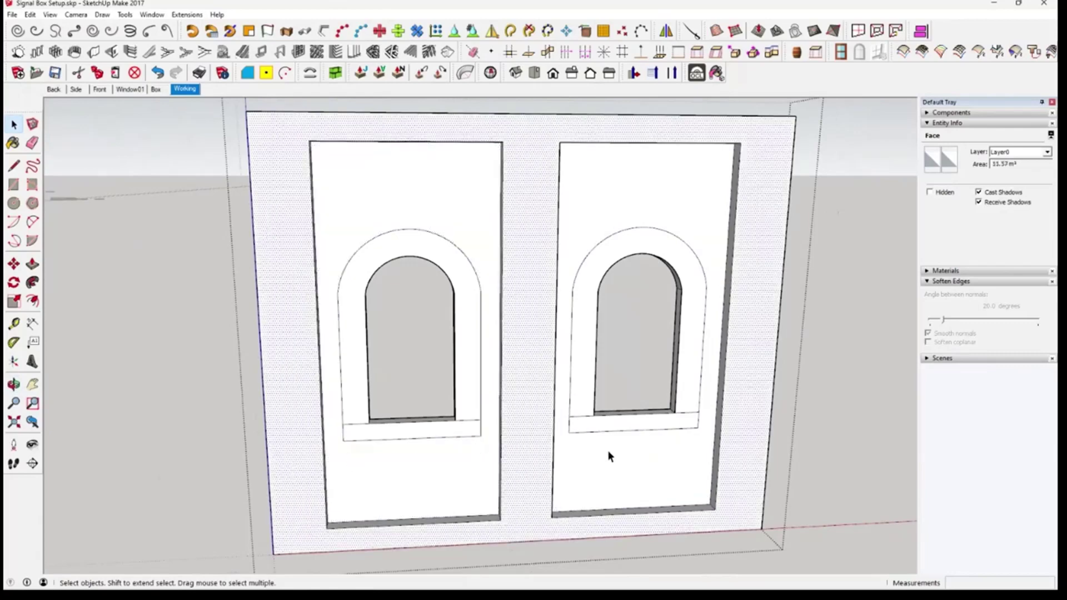
pyautogui.click(833, 365)
pyautogui.moveTo(747, 491); pyautogui.dragTo(849, 500, button='middle')
pyautogui.click(849, 500)
# Raise the window group along the blue axis so its base lines up with the bottom of the wall's arched opening
pyautogui.moveTo(310, 433); pyautogui.dragTo(641, 441, button='middle')
pyautogui.moveTo(464, 462); pyautogui.dragTo(801, 356, button='middle')
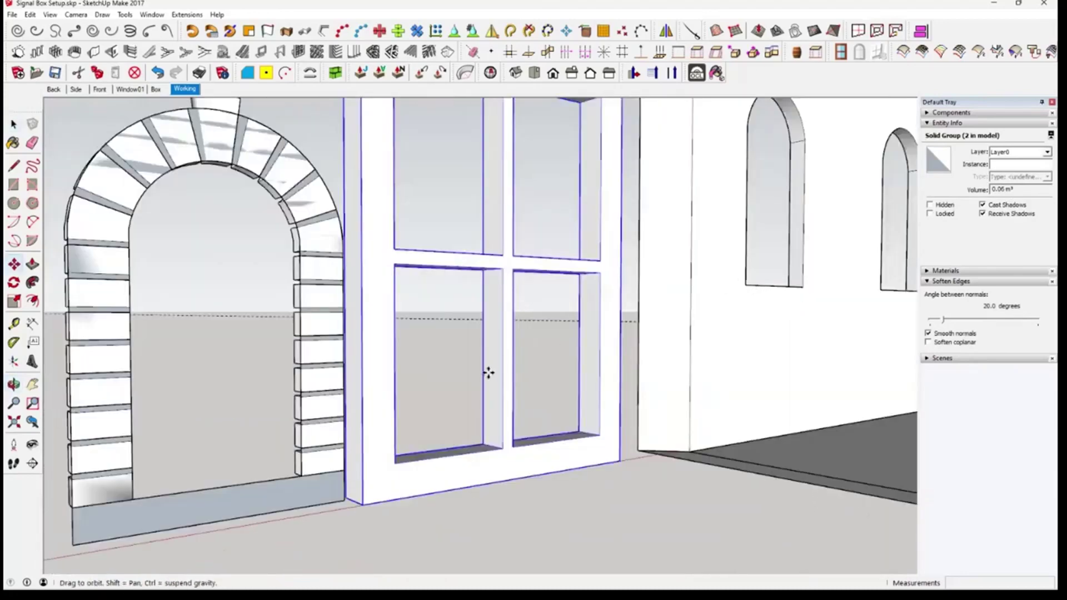
pyautogui.scroll(-5, 408, 402)
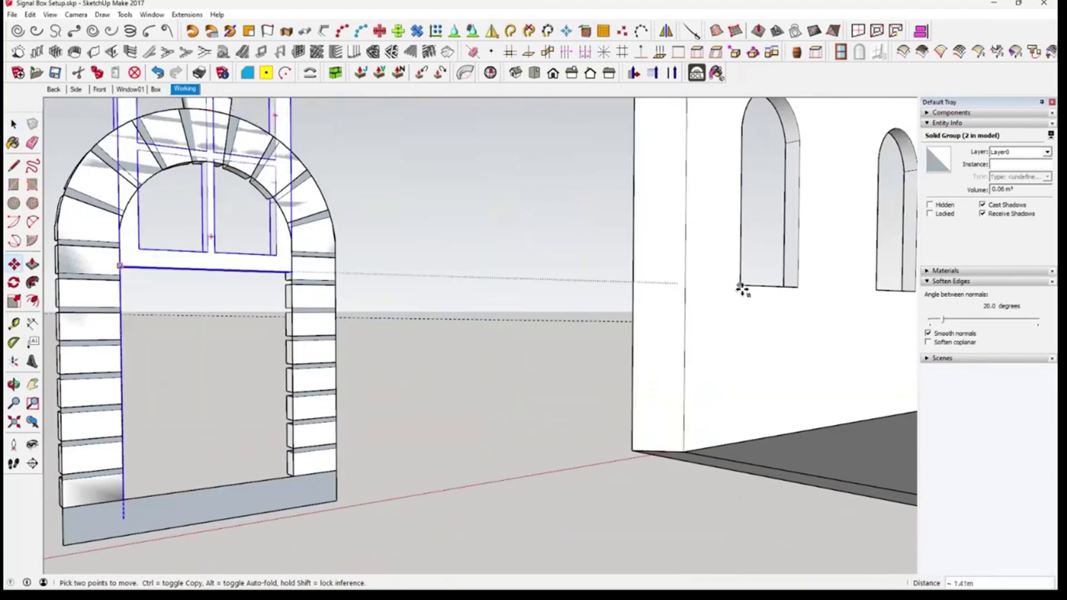
pyautogui.click(743, 289)
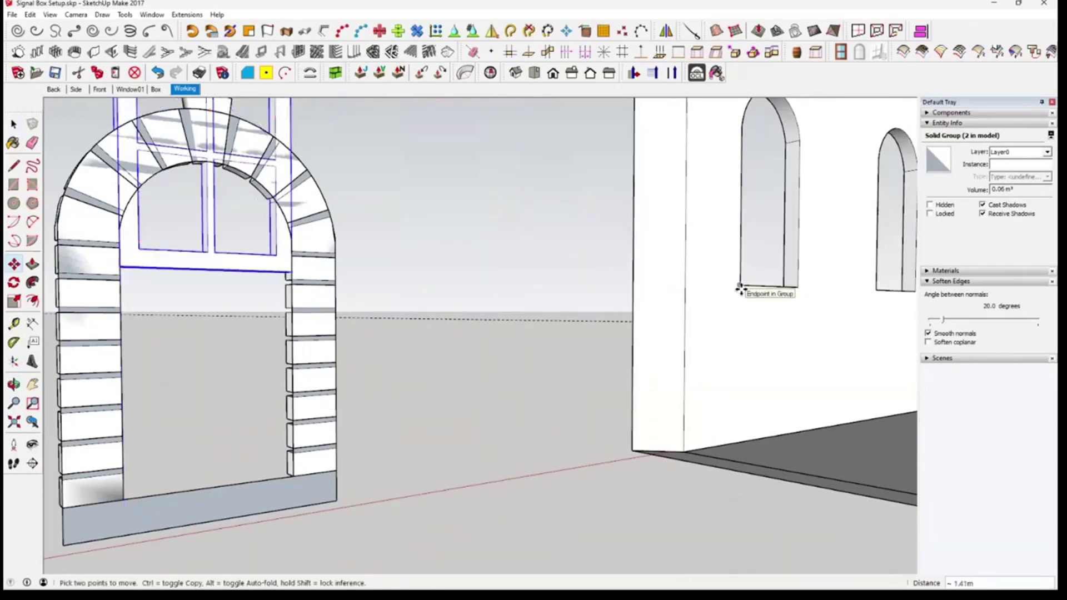
# Move the window by its bottom edge midpoint onto the bottom edge midpoint of the wall's left opening, as seen from inside
pyautogui.click(123, 272)
pyautogui.click(761, 285)
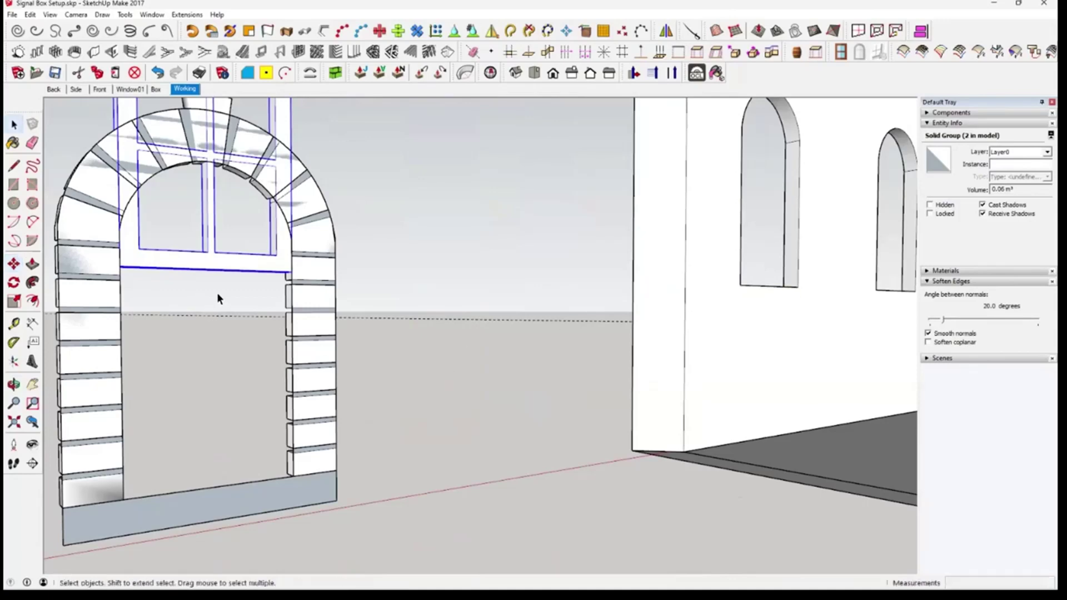
pyautogui.moveTo(222, 311); pyautogui.dragTo(175, 278, button='middle')
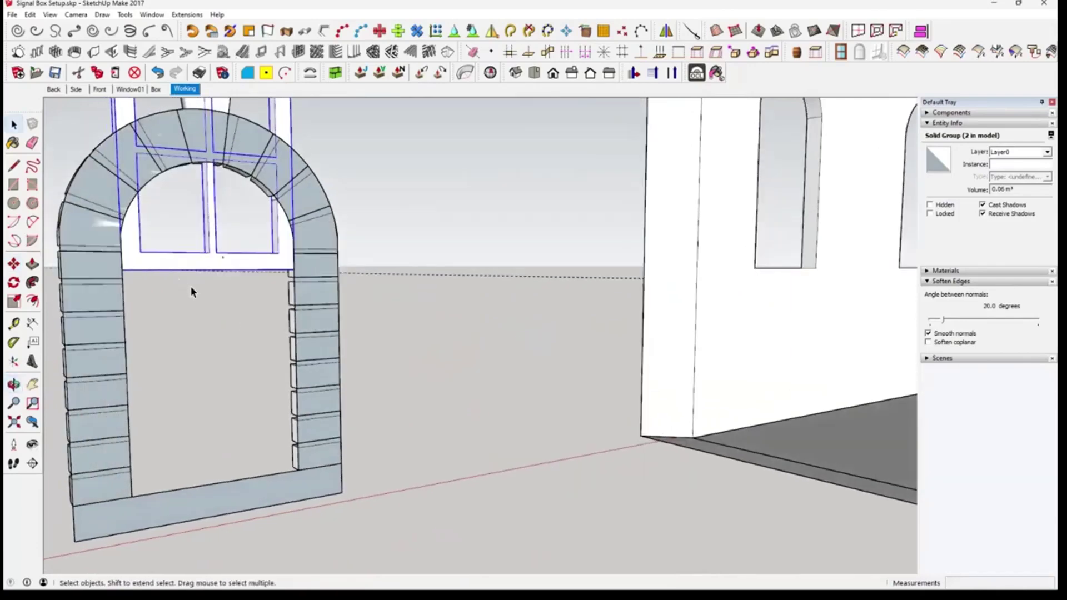
pyautogui.click(14, 265)
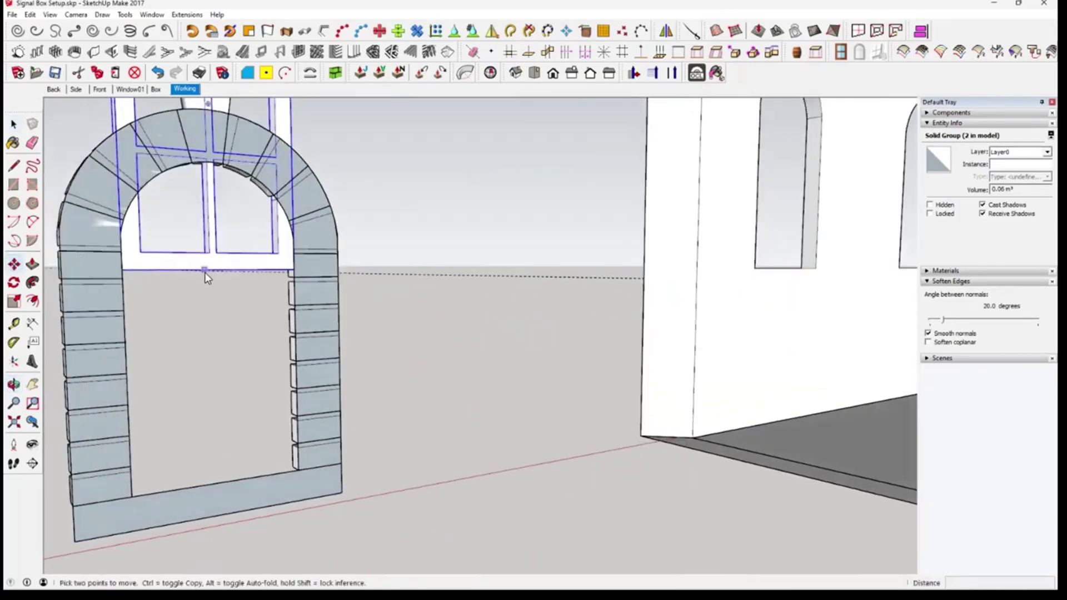
pyautogui.click(213, 268)
pyautogui.click(790, 269)
pyautogui.scroll(-3, 866, 337)
pyautogui.scroll(5, 409, 421)
pyautogui.keyDown('shift'); pyautogui.moveTo(400, 340); pyautogui.dragTo(394, 332, button='middle'); pyautogui.keyUp('shift')
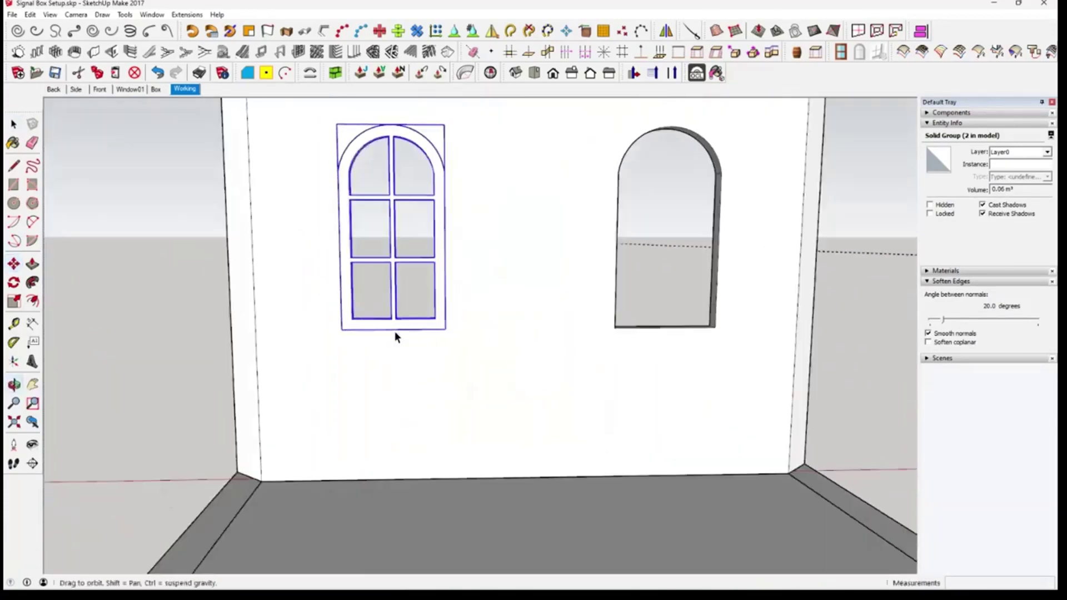
pyautogui.press('space')
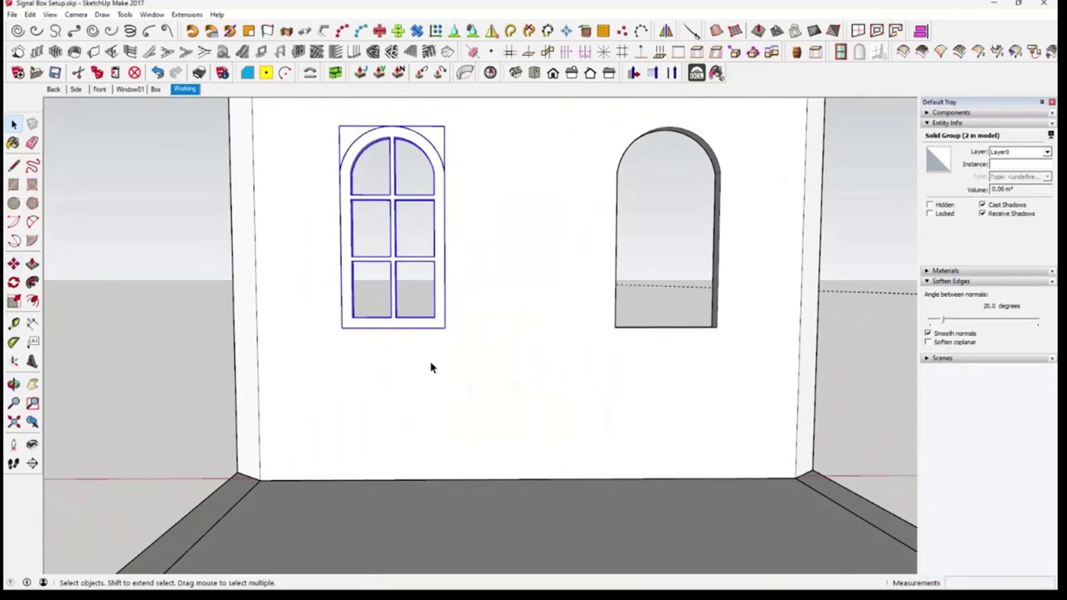
pyautogui.click(13, 264)
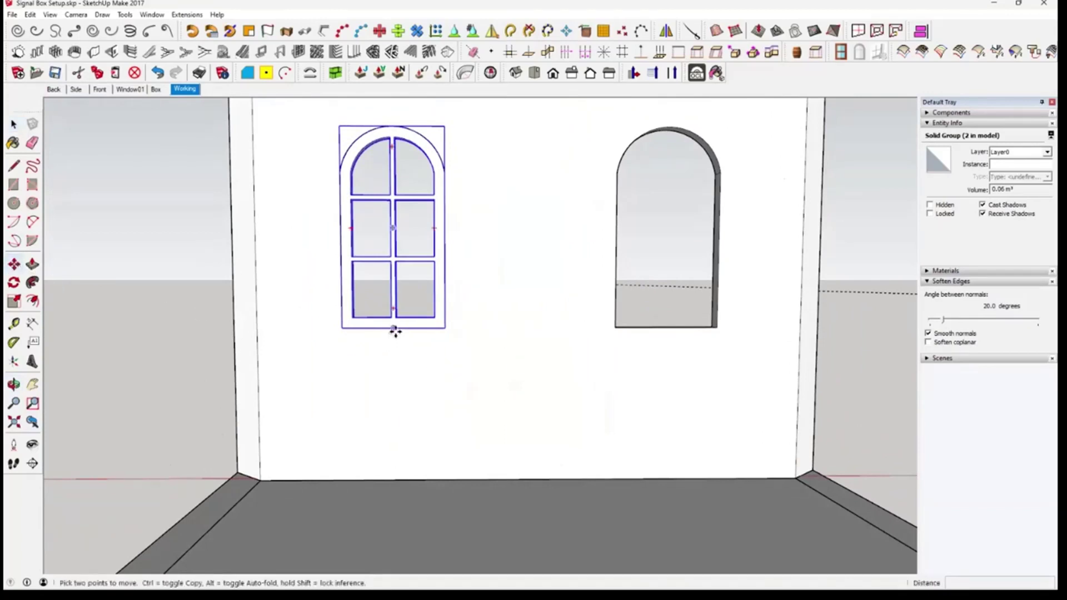
pyautogui.hotkey('ctrl', 'c')
pyautogui.press('space')
pyautogui.click(73, 273)
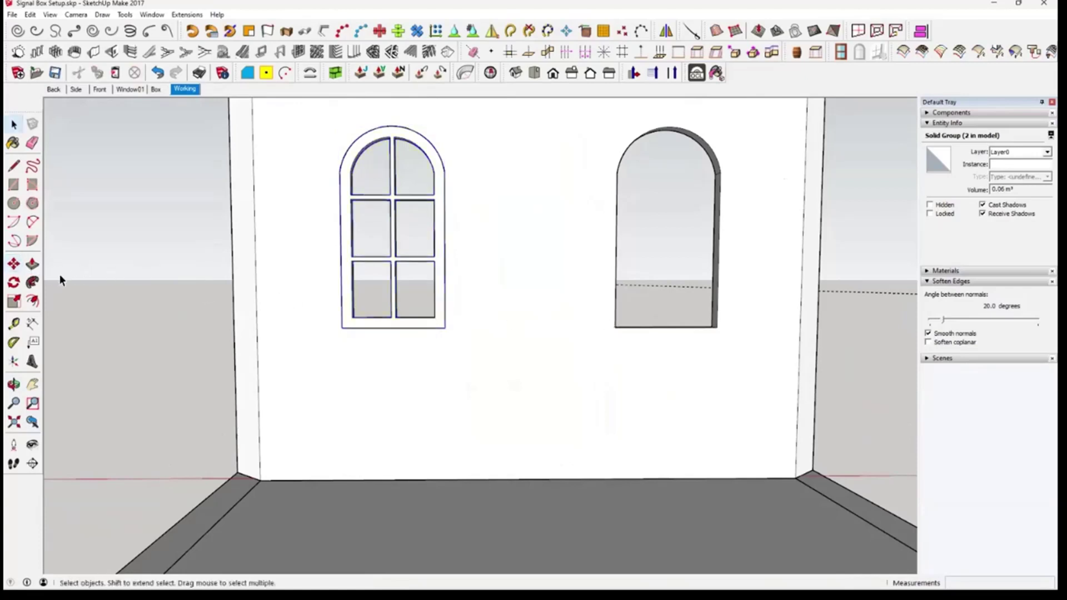
pyautogui.click(14, 264)
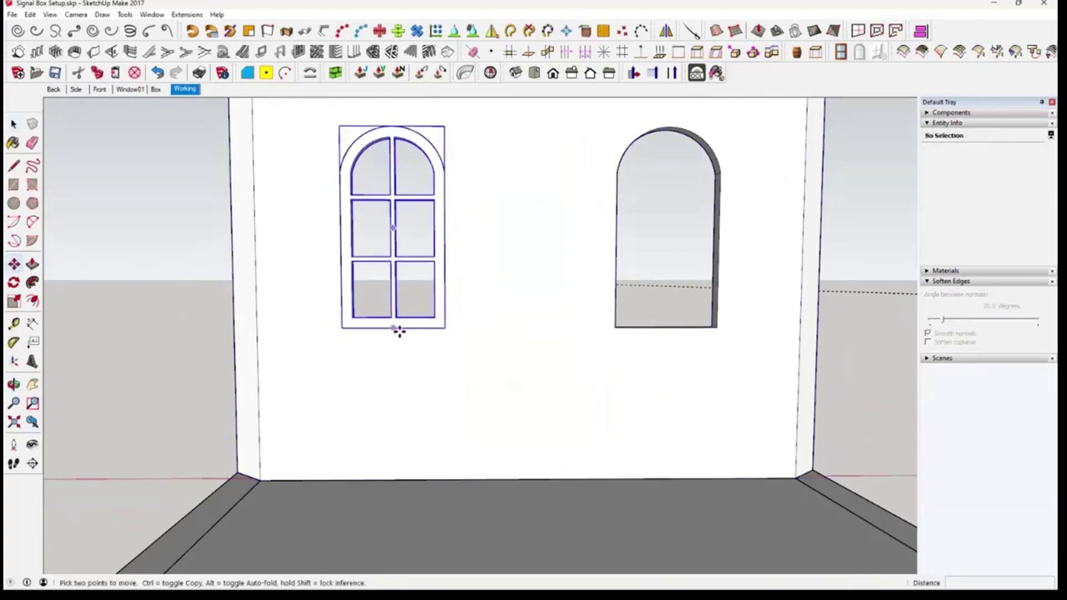
pyautogui.click(397, 331)
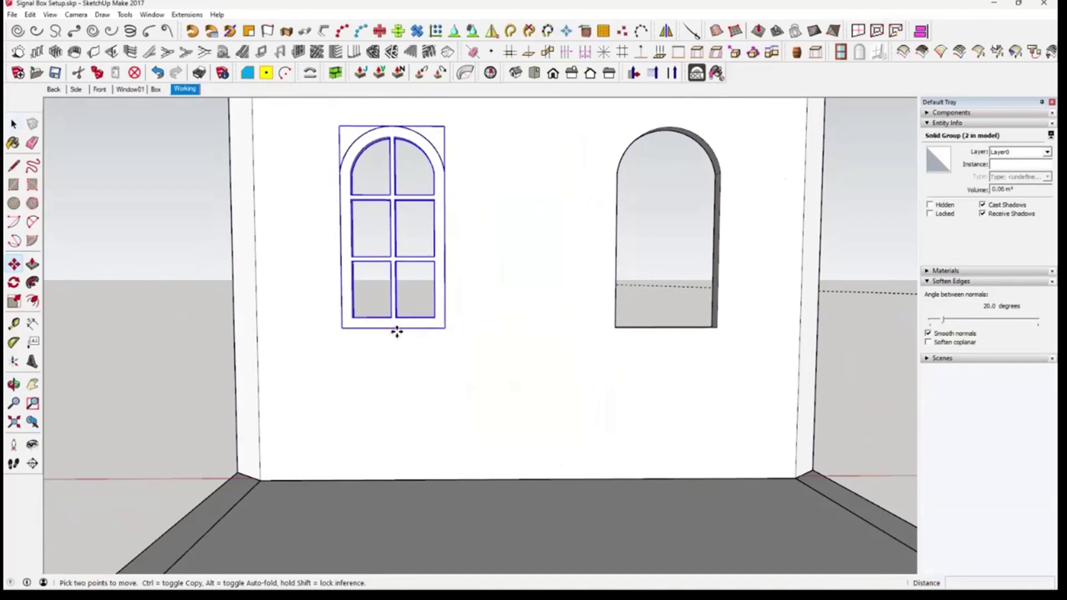
pyautogui.press('space')
# Copy the fitted window along the red axis from its bottom midpoint to the bottom midpoint of the wall's second arched opening
pyautogui.click(395, 321)
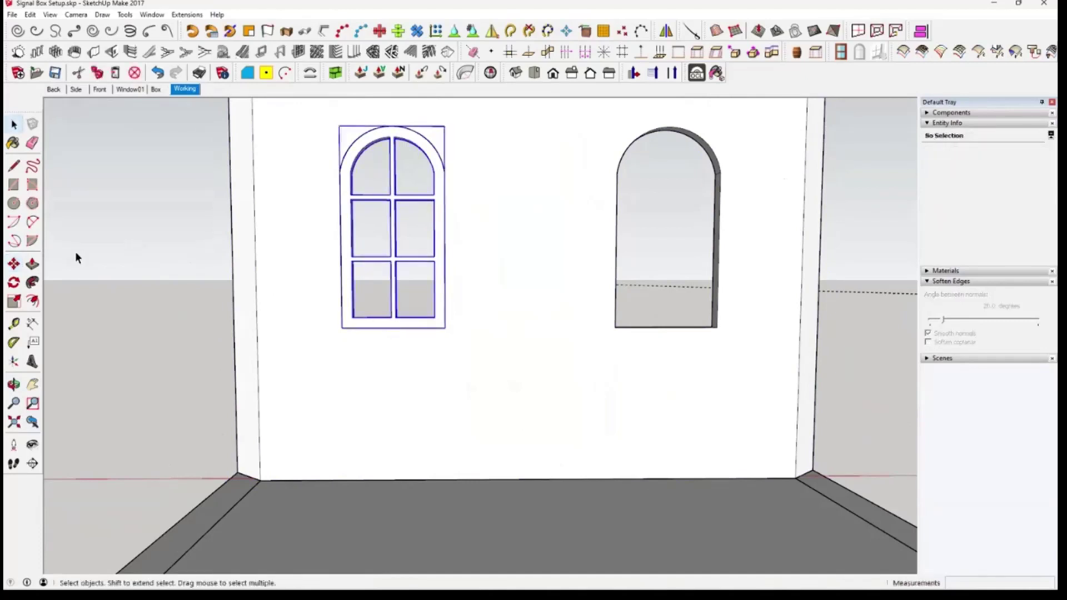
pyautogui.click(14, 264)
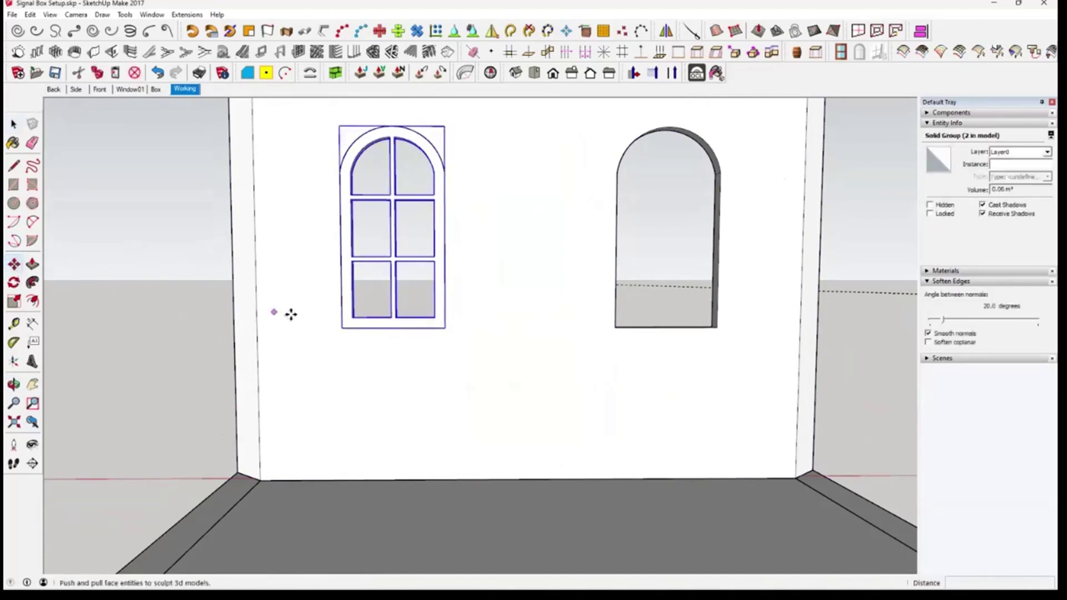
pyautogui.click(396, 328)
pyautogui.press('ctrl')
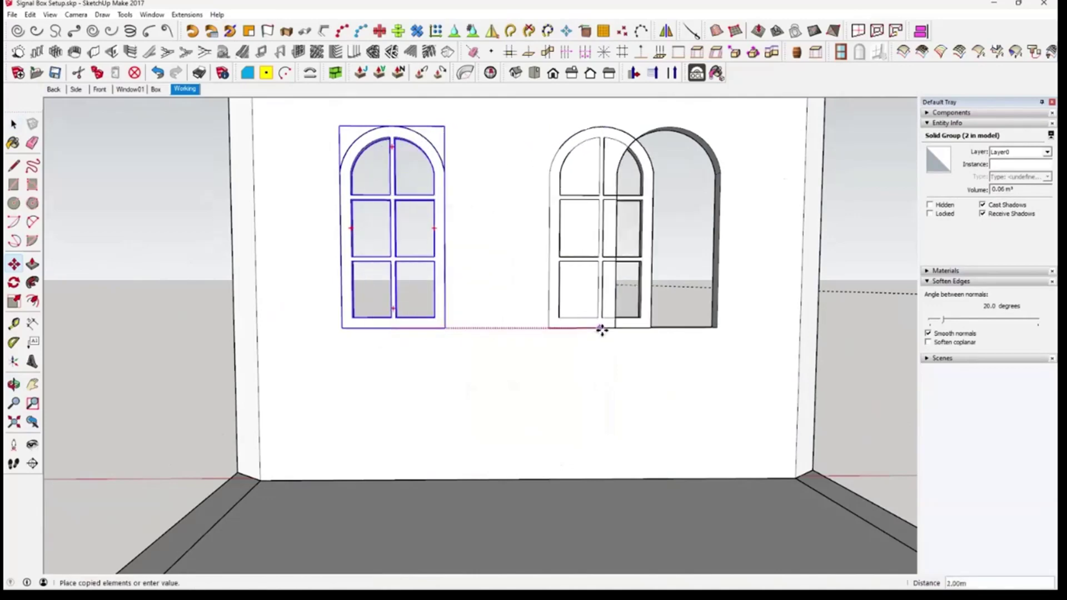
pyautogui.click(665, 329)
pyautogui.moveTo(360, 343); pyautogui.dragTo(478, 470, button='middle')
pyautogui.scroll(-1, 789, 464)
pyautogui.scroll(1, 786, 462)
pyautogui.scroll(-4, 795, 473)
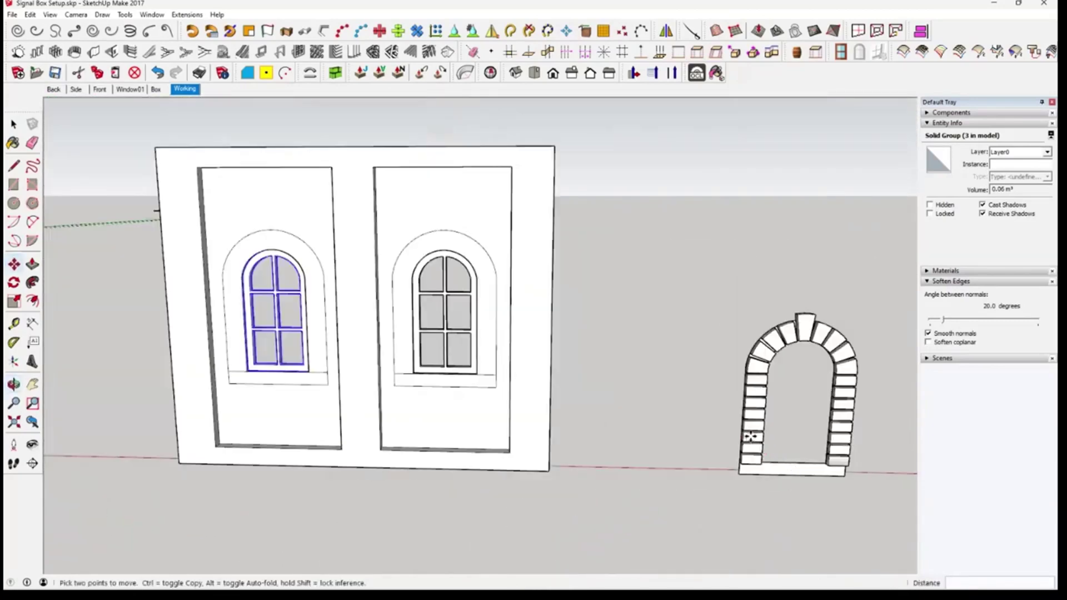
pyautogui.scroll(3, 805, 482)
pyautogui.click(820, 482)
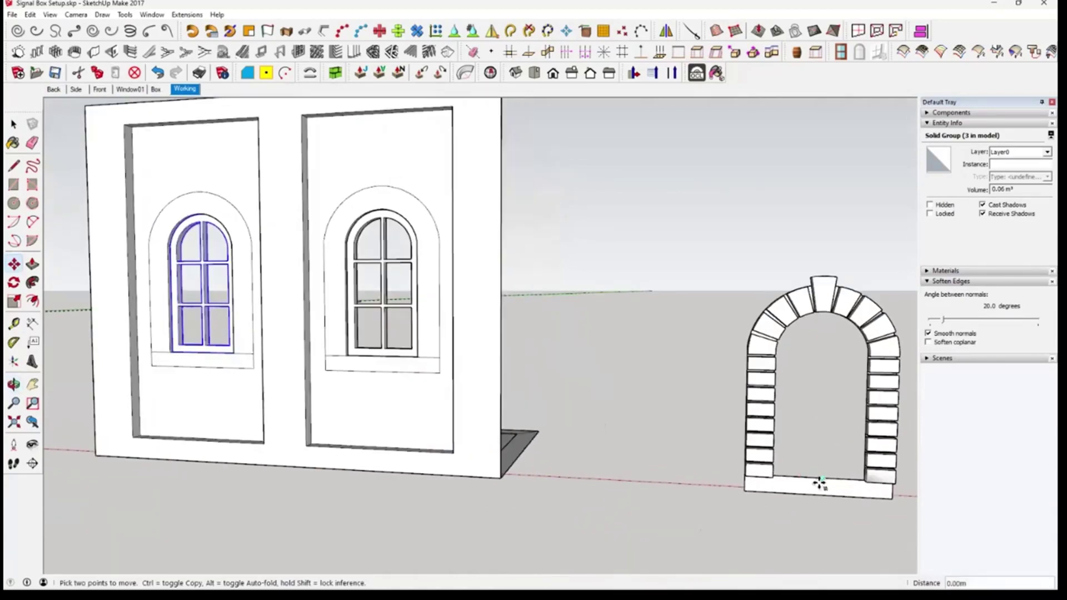
pyautogui.hotkey('ctrl', 'c')
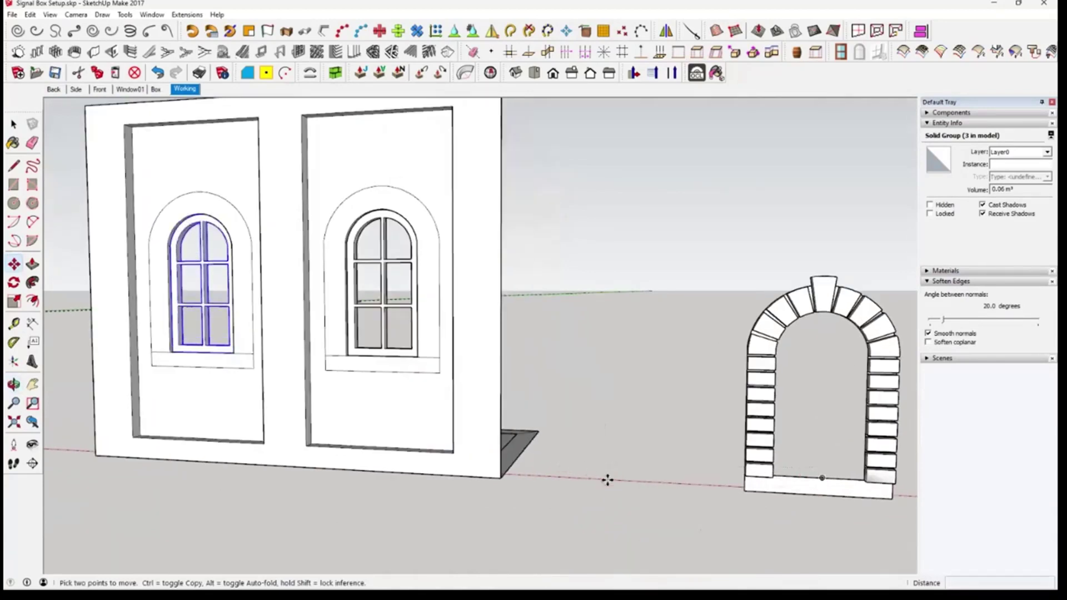
pyautogui.press('space')
# Move the brick surround and its sill by the sill's bottom midpoint onto the matching sill outline around the front wall's right window
pyautogui.click(793, 524)
pyautogui.click(775, 482)
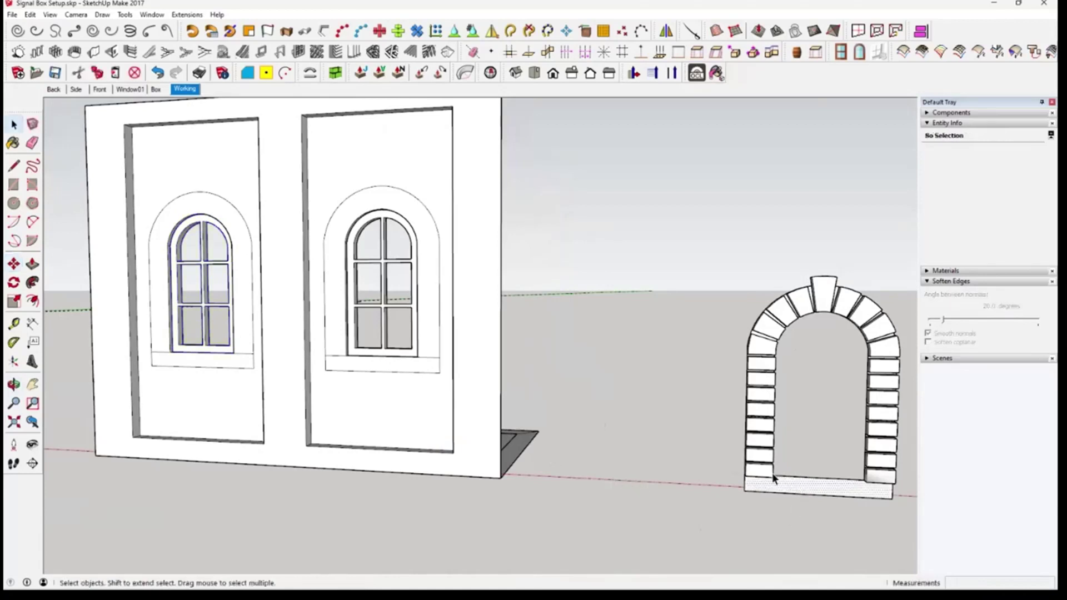
pyautogui.click(755, 402)
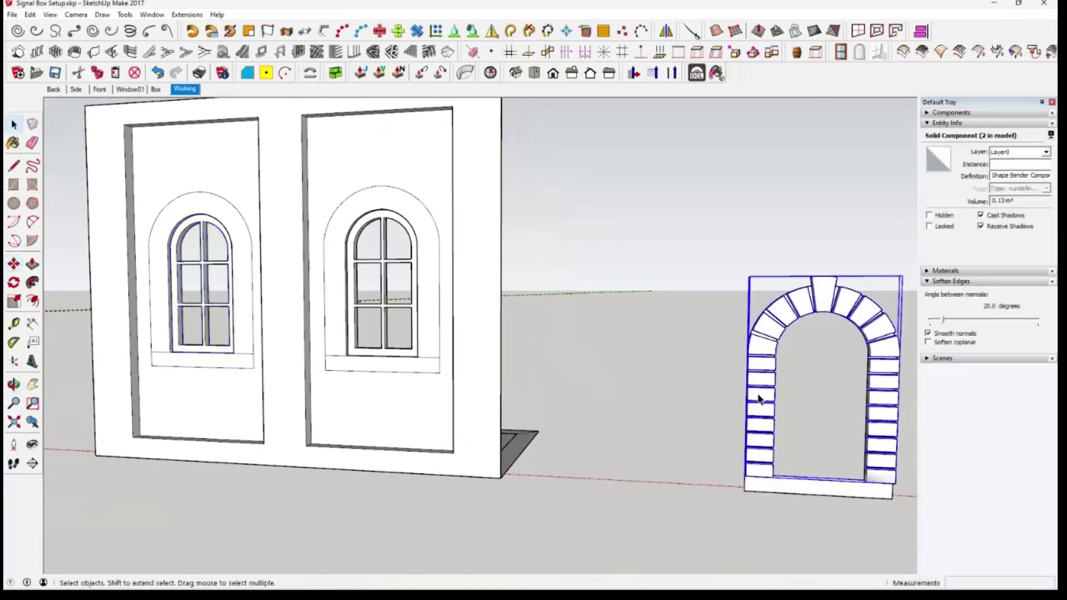
pyautogui.moveTo(796, 418); pyautogui.dragTo(608, 66, button='middle')
pyautogui.keyDown('shift'); pyautogui.moveTo(417, 336); pyautogui.dragTo(266, 356, button='middle'); pyautogui.keyUp('shift')
pyautogui.keyDown('shift'); pyautogui.moveTo(13, 305); pyautogui.dragTo(4, 313, button='middle'); pyautogui.keyUp('shift')
pyautogui.keyDown('shift'); pyautogui.tripleClick(742, 415); pyautogui.keyUp('shift')
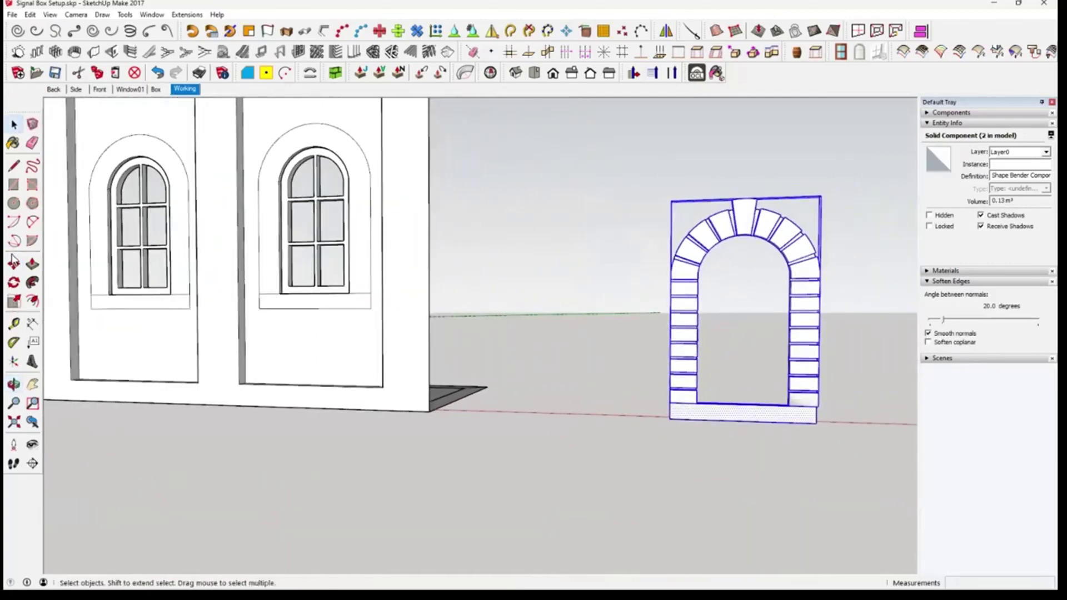
pyautogui.click(14, 264)
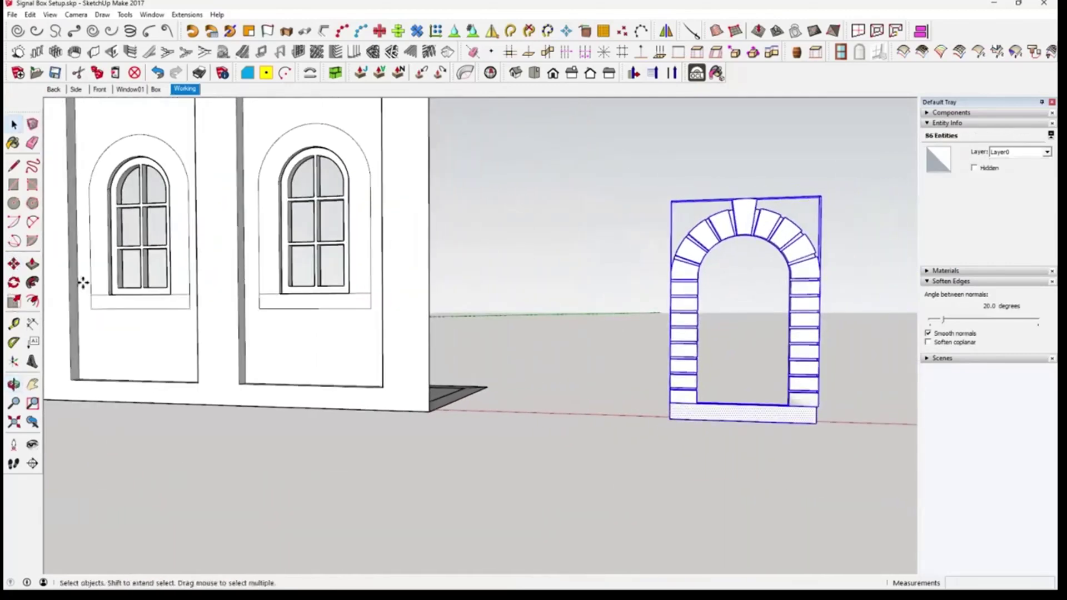
pyautogui.click(749, 409)
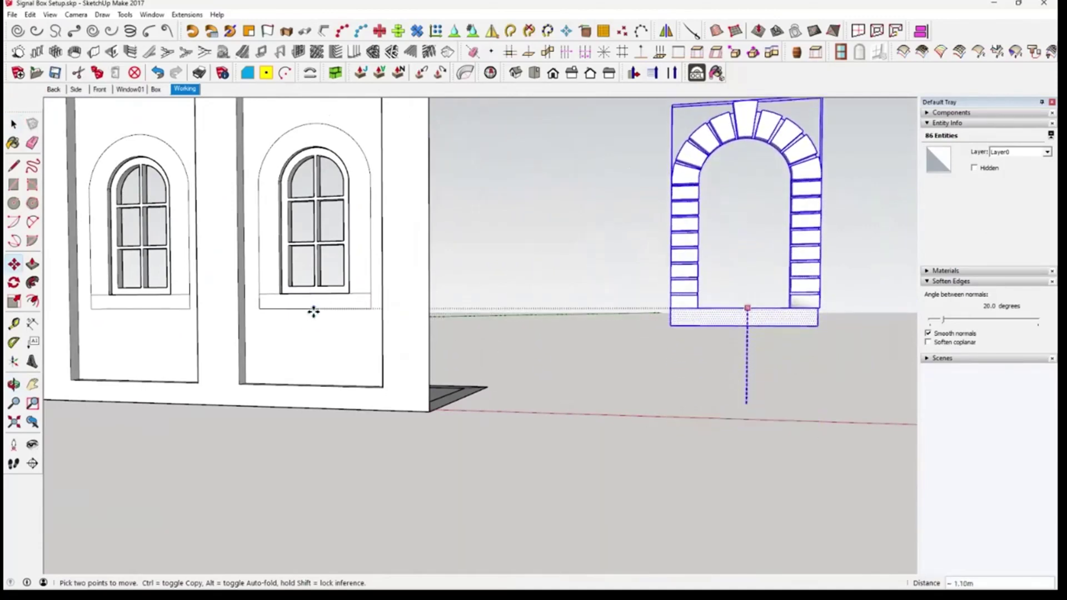
pyautogui.press('Escape')
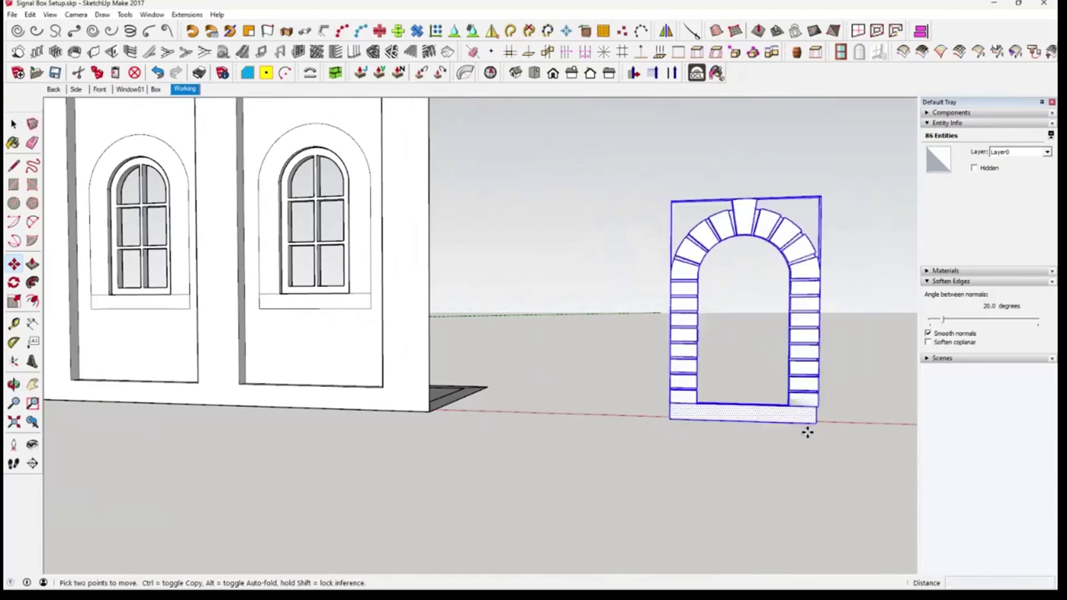
pyautogui.click(744, 421)
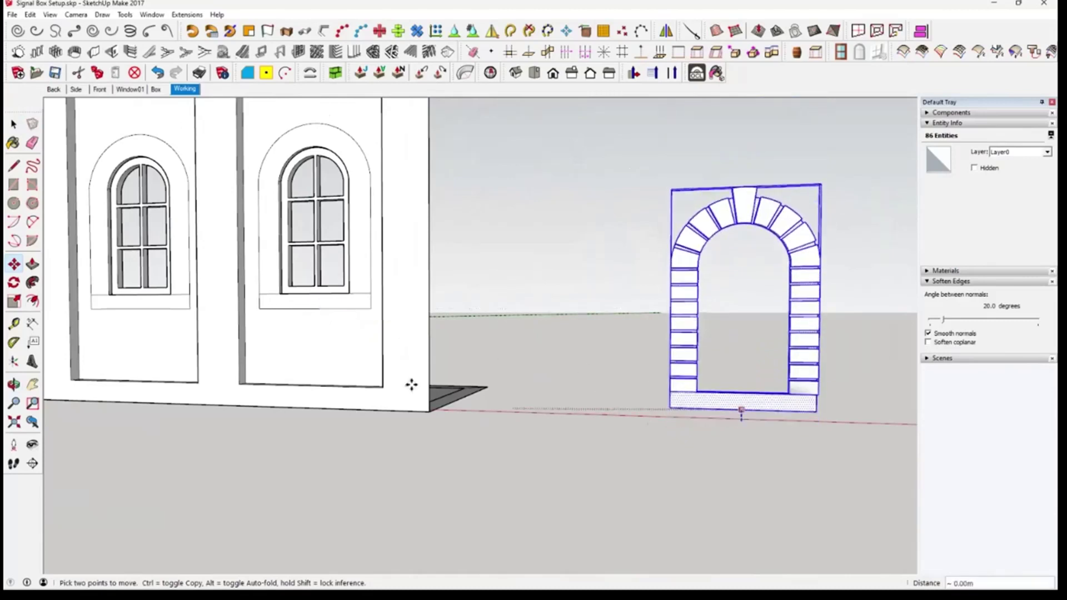
pyautogui.click(314, 309)
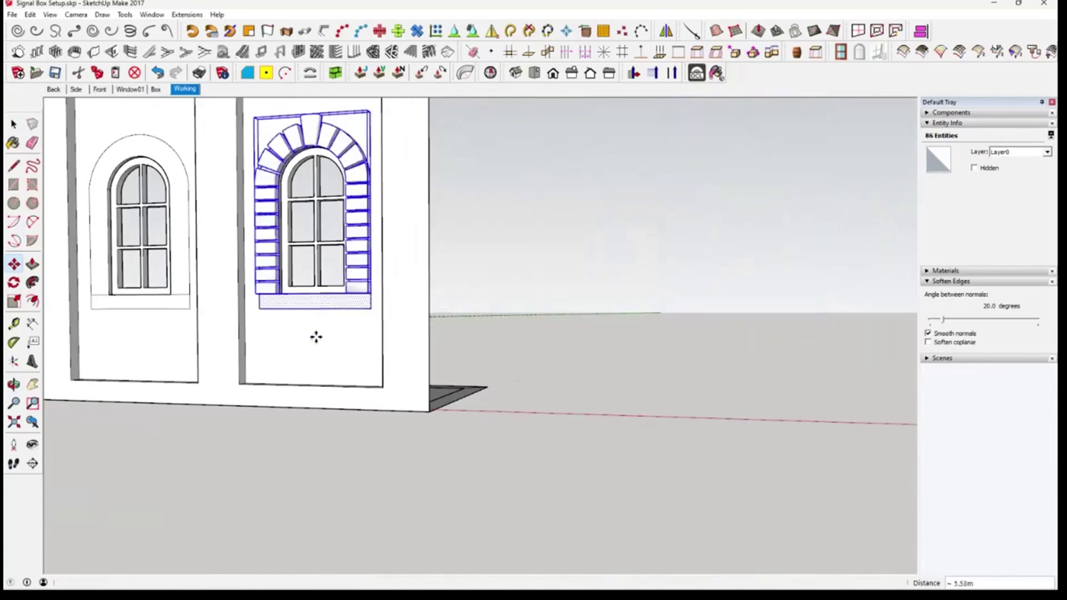
# Copy the brick surround and sill along the red axis onto the sill outline's bottom midpoint at the left window
pyautogui.scroll(2, 435, 343)
pyautogui.scroll(3, 539, 373)
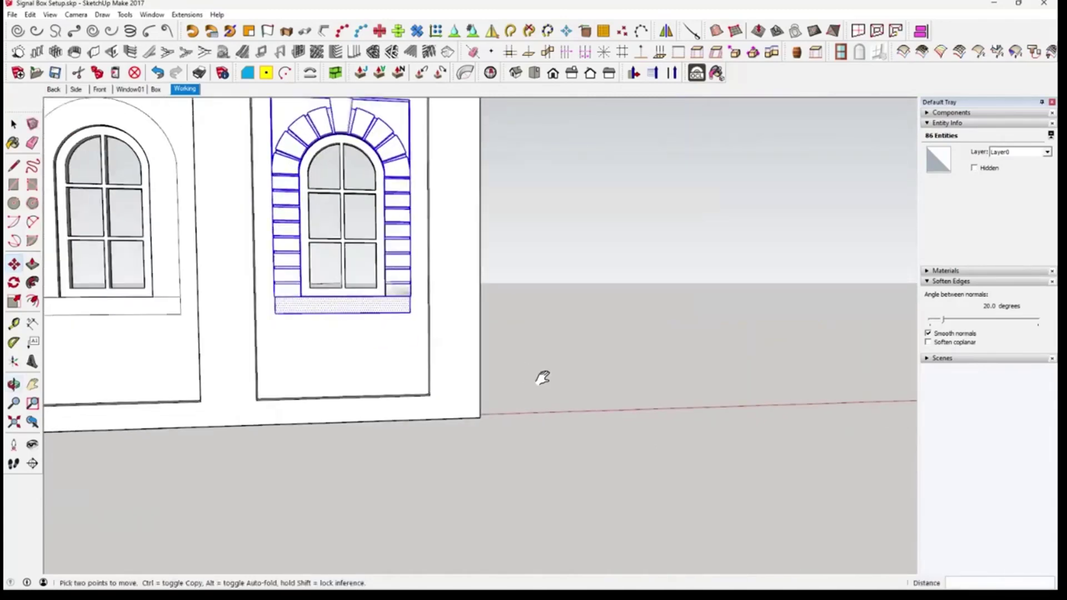
pyautogui.keyDown('shift'); pyautogui.moveTo(539, 371); pyautogui.dragTo(613, 415, button='middle'); pyautogui.keyUp('shift')
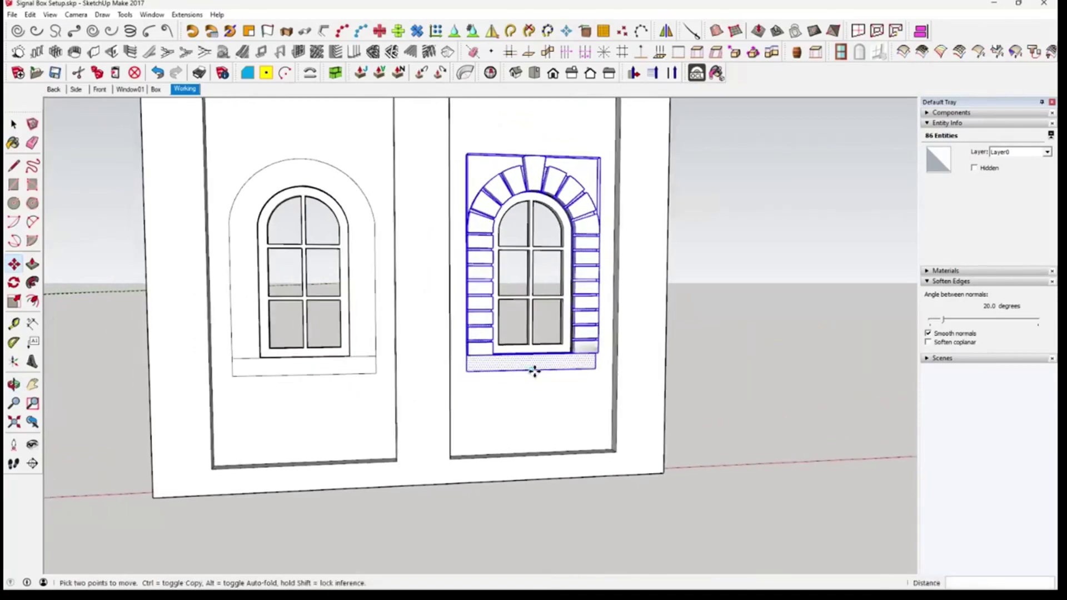
pyautogui.click(536, 374)
pyautogui.press('ctrl')
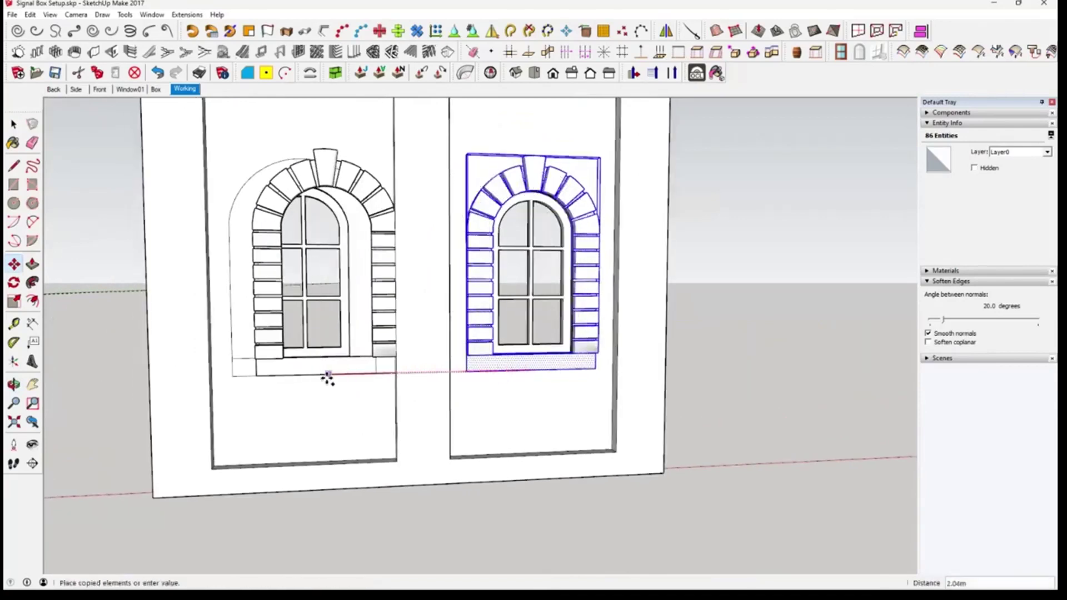
pyautogui.click(308, 375)
# Extrude the sill faces under both windows 0.10 m outward
pyautogui.moveTo(568, 412); pyautogui.dragTo(628, 419, button='middle')
pyautogui.moveTo(348, 391); pyautogui.dragTo(348, 398, button='middle')
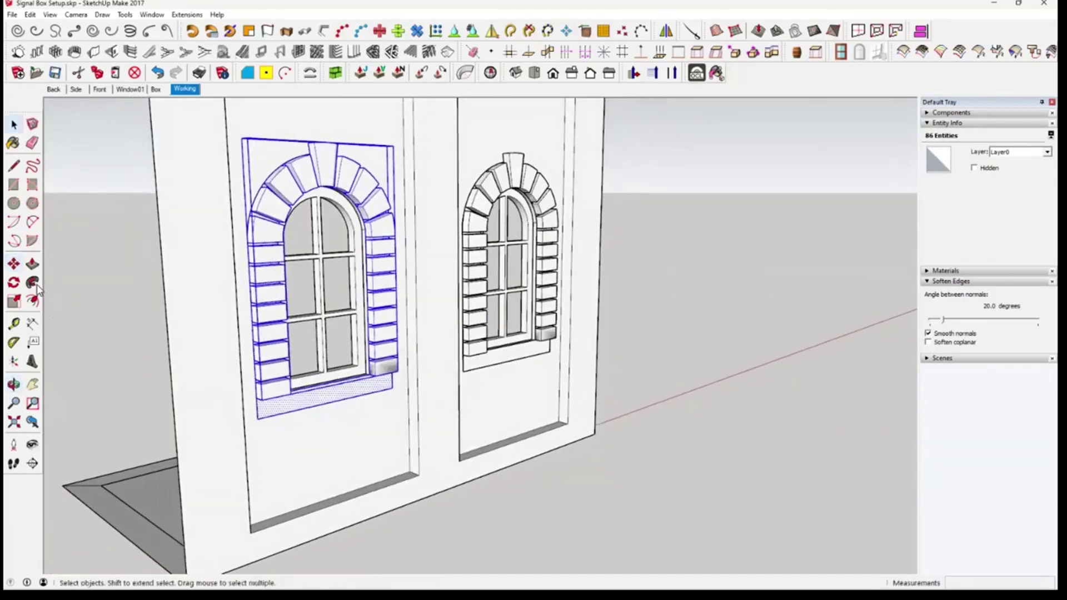
pyautogui.click(32, 263)
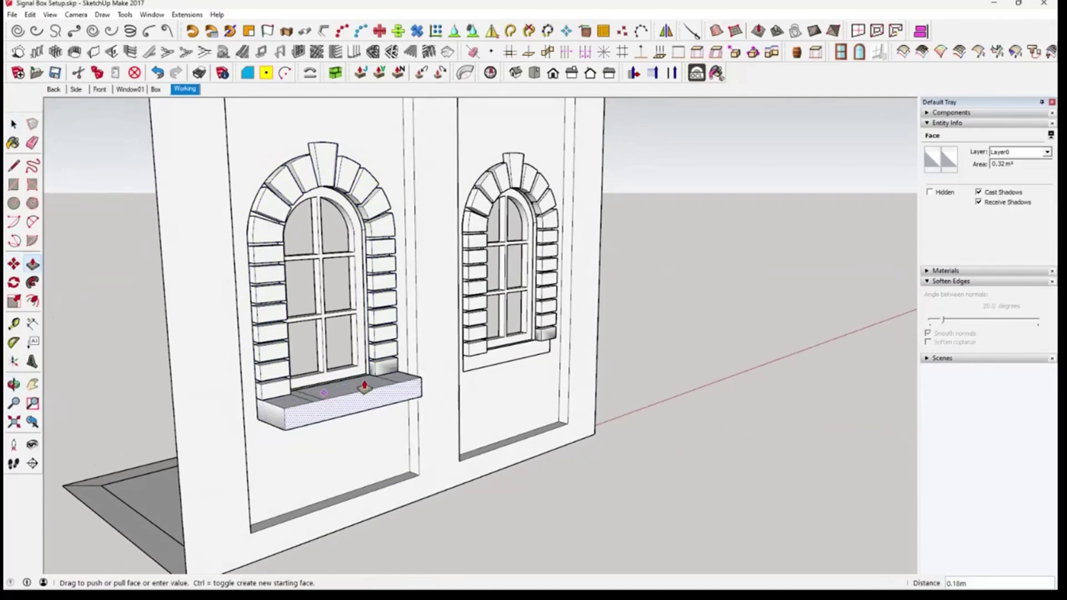
pyautogui.click(382, 372)
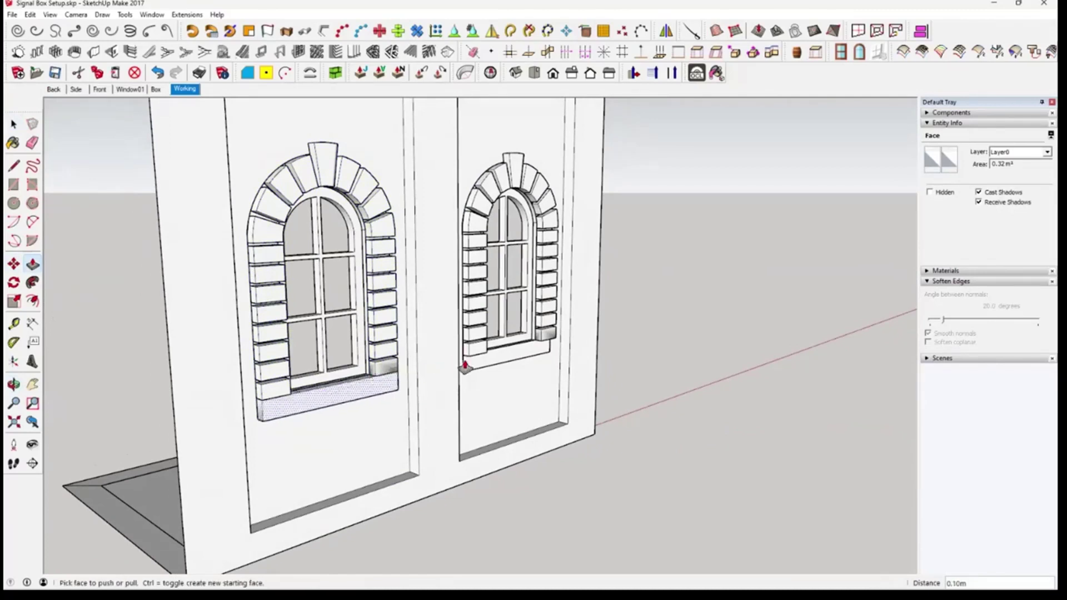
pyautogui.doubleClick(515, 356)
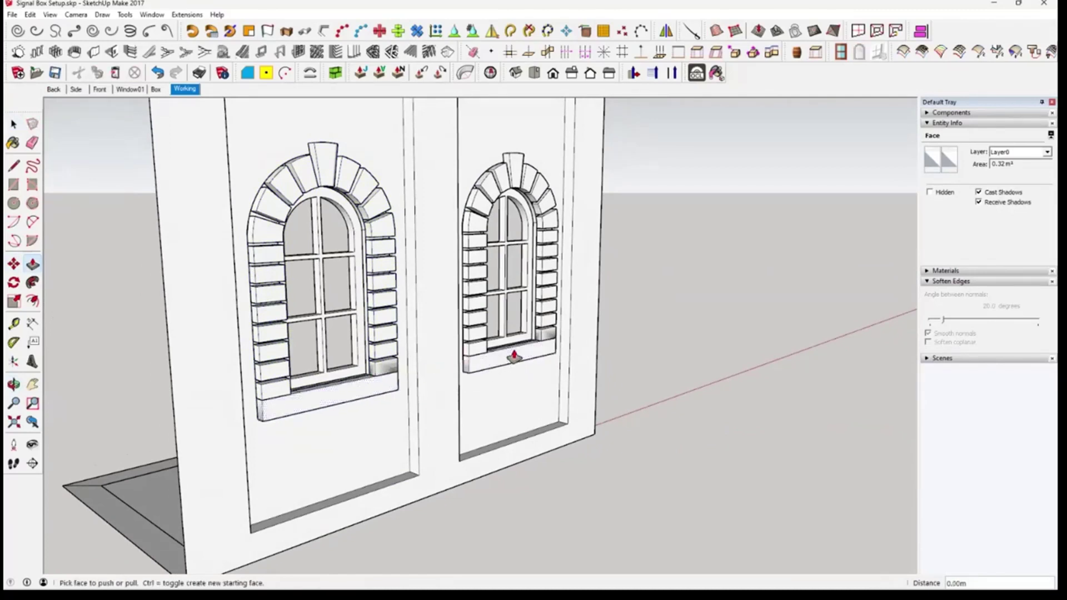
# Group the extruded sill geometry of both windows into a single group
pyautogui.press('space')
pyautogui.moveTo(694, 448); pyautogui.dragTo(540, 374, button='middle')
pyautogui.scroll(-2, 541, 374)
pyautogui.tripleClick(540, 374)
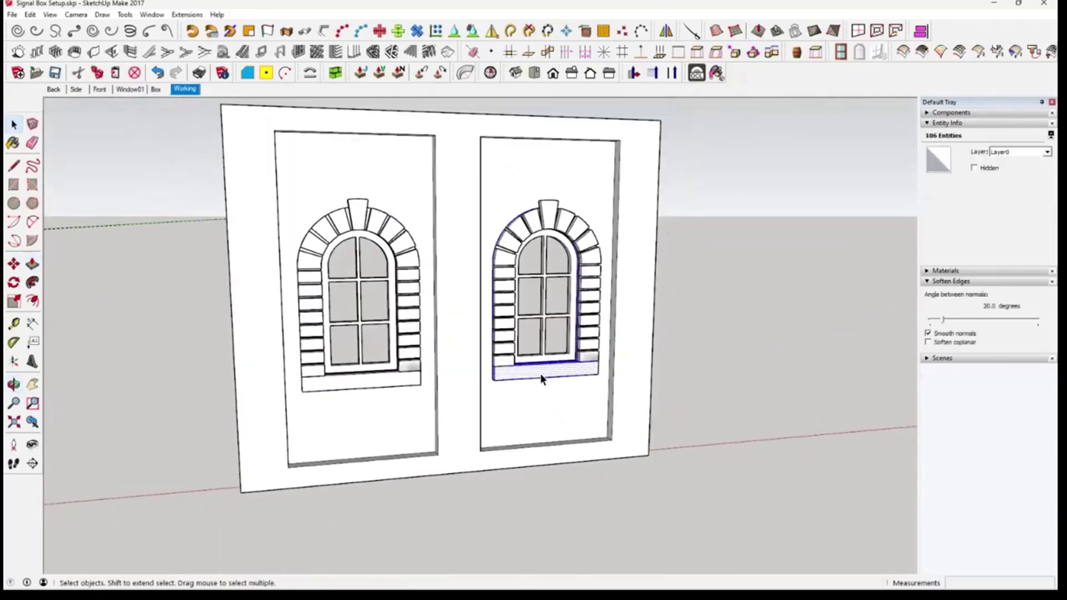
pyautogui.keyDown('shift'); pyautogui.click(394, 386); pyautogui.keyUp('shift')
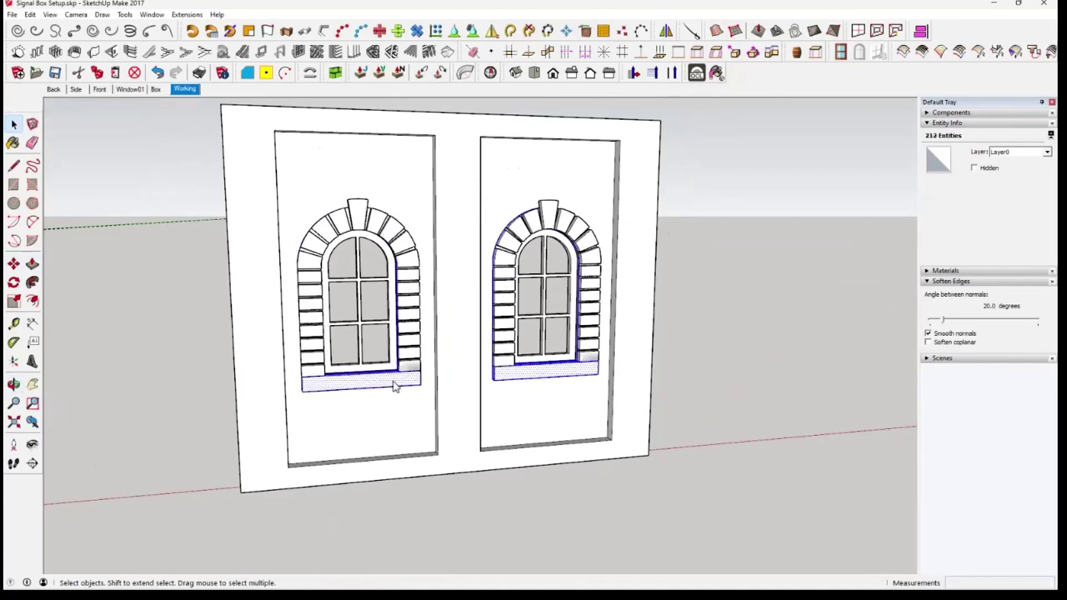
pyautogui.rightClick(392, 382)
pyautogui.click(438, 265)
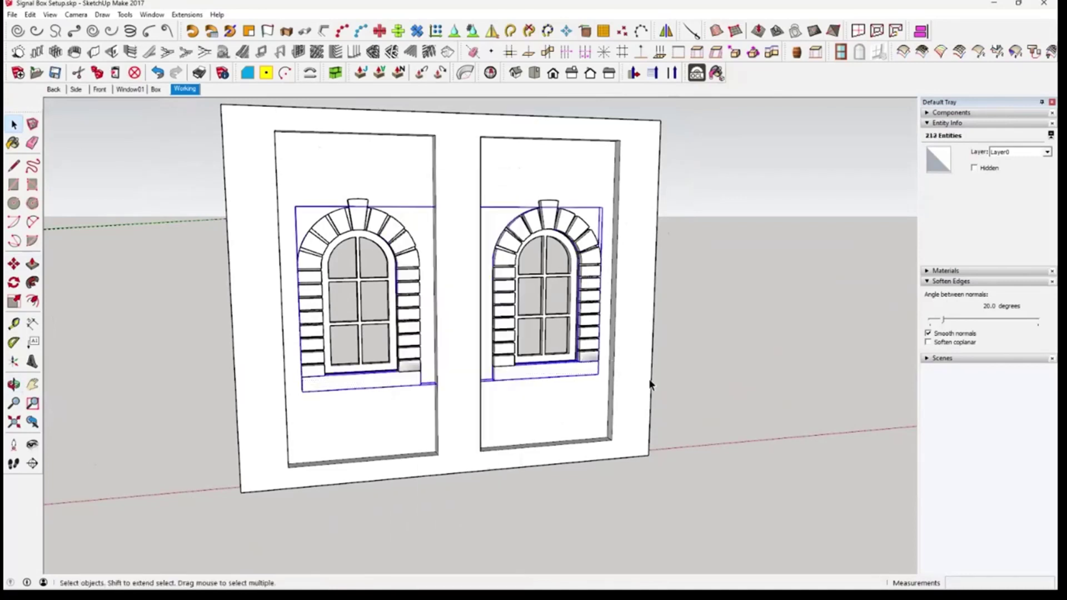
# Combine both brick surrounds and both windows with the grouped sills into one group
pyautogui.keyDown('shift'); pyautogui.click(592, 340); pyautogui.keyUp('shift')
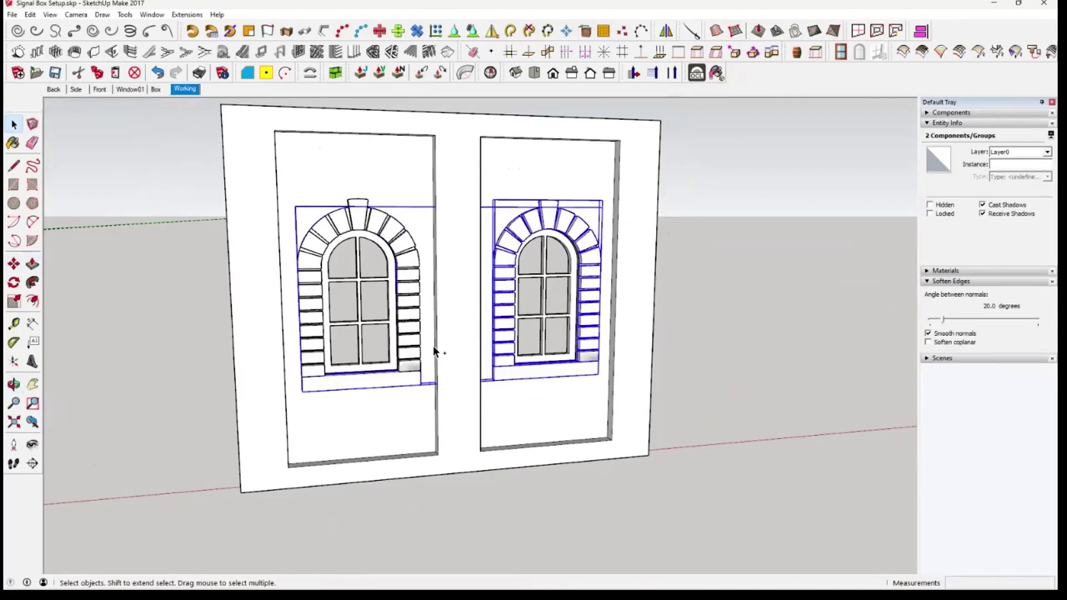
pyautogui.keyDown('shift'); pyautogui.click(410, 343); pyautogui.keyUp('shift')
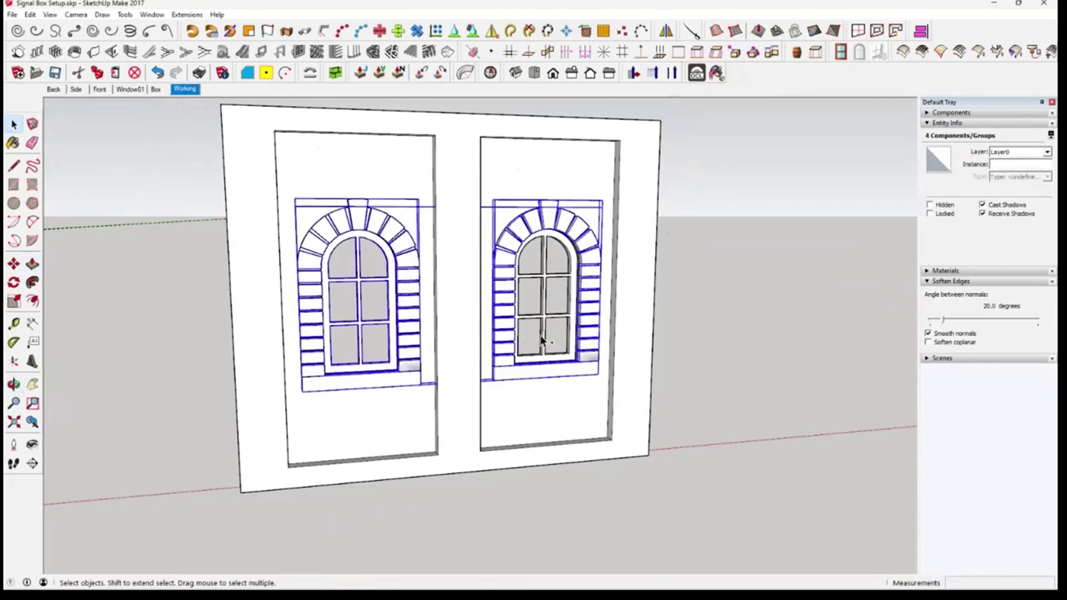
pyautogui.rightClick(550, 349)
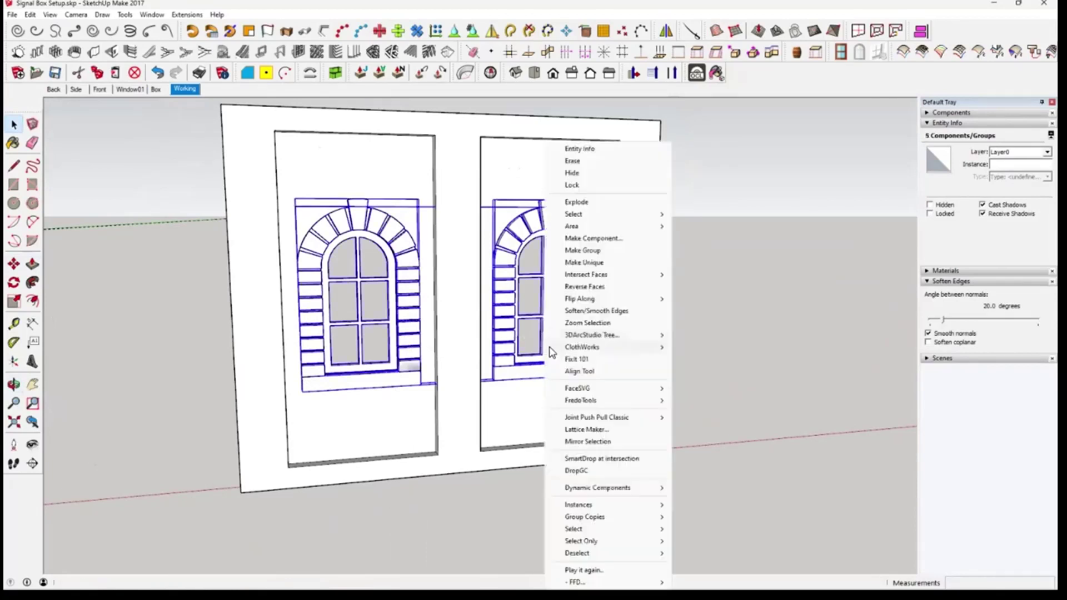
pyautogui.click(598, 255)
# Hide the combined group of windows, surrounds and sills so only the wall shows
pyautogui.moveTo(674, 357); pyautogui.dragTo(578, 324, button='middle')
pyautogui.rightClick(611, 204)
pyautogui.click(614, 201)
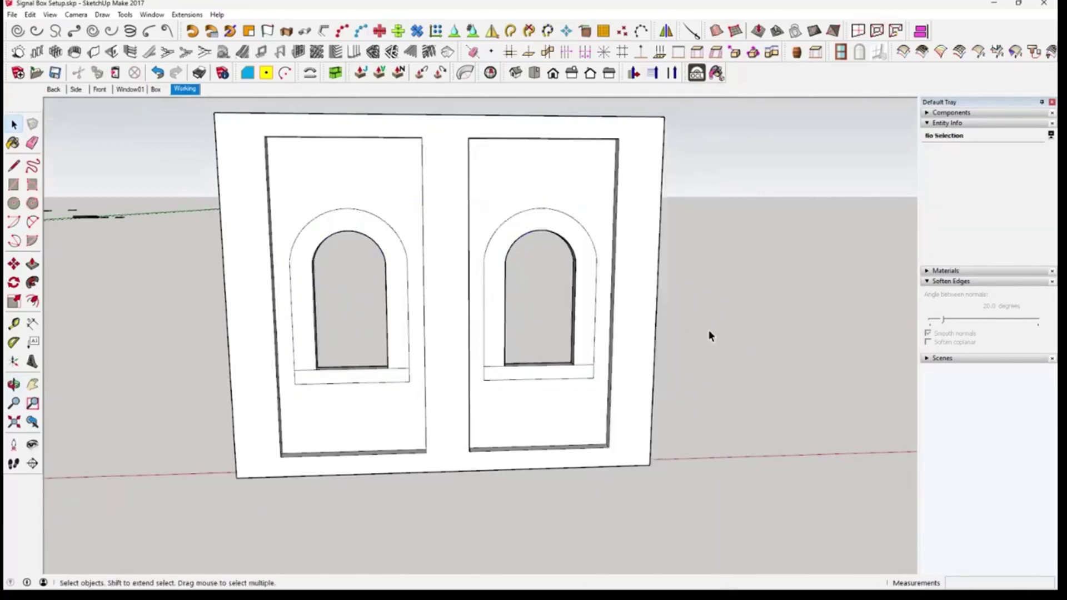